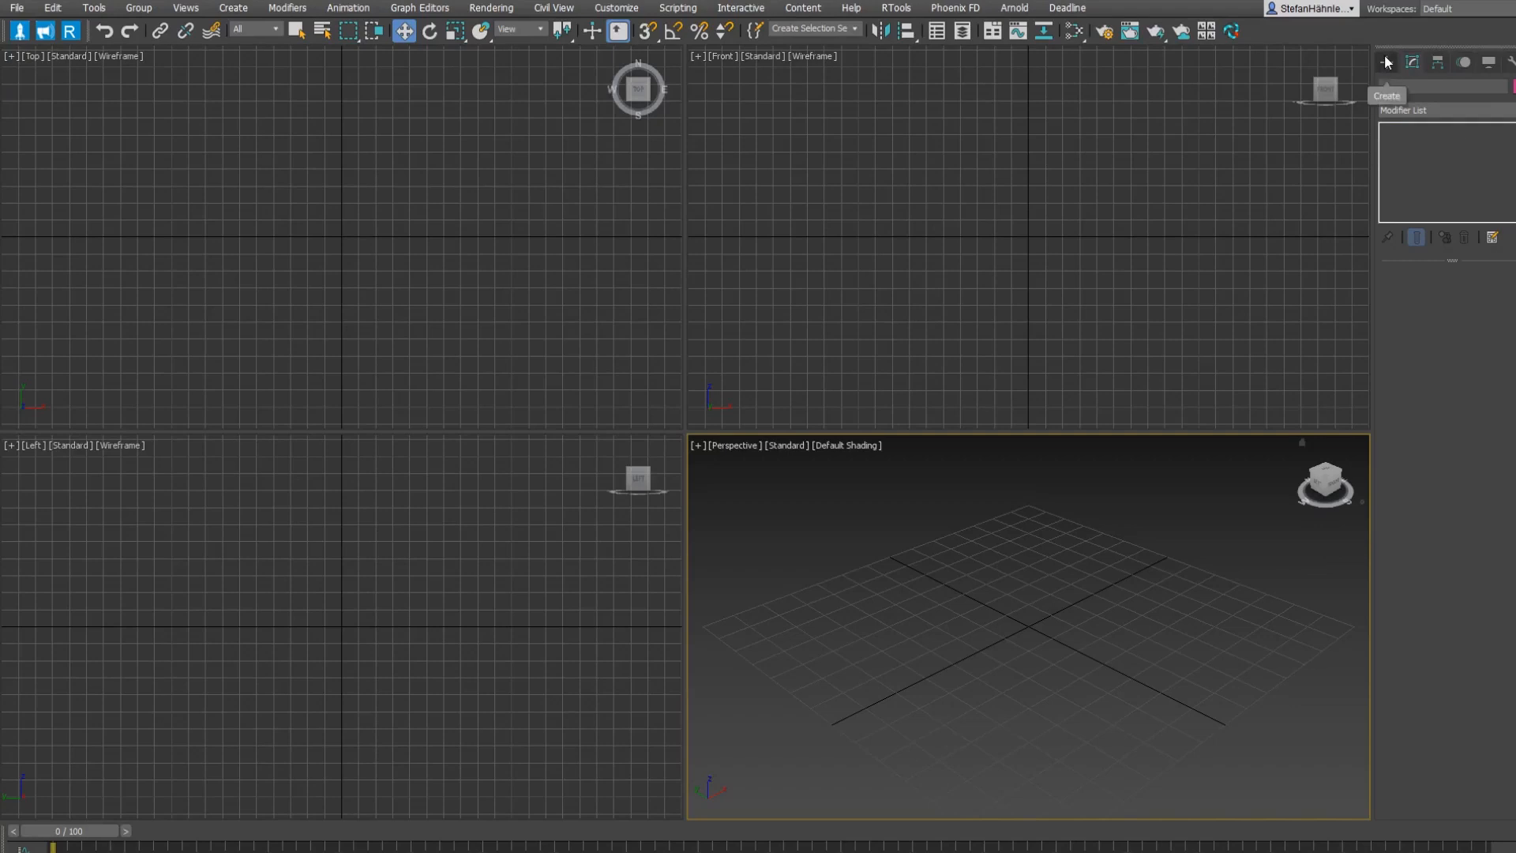
pyautogui.click(1386, 60)
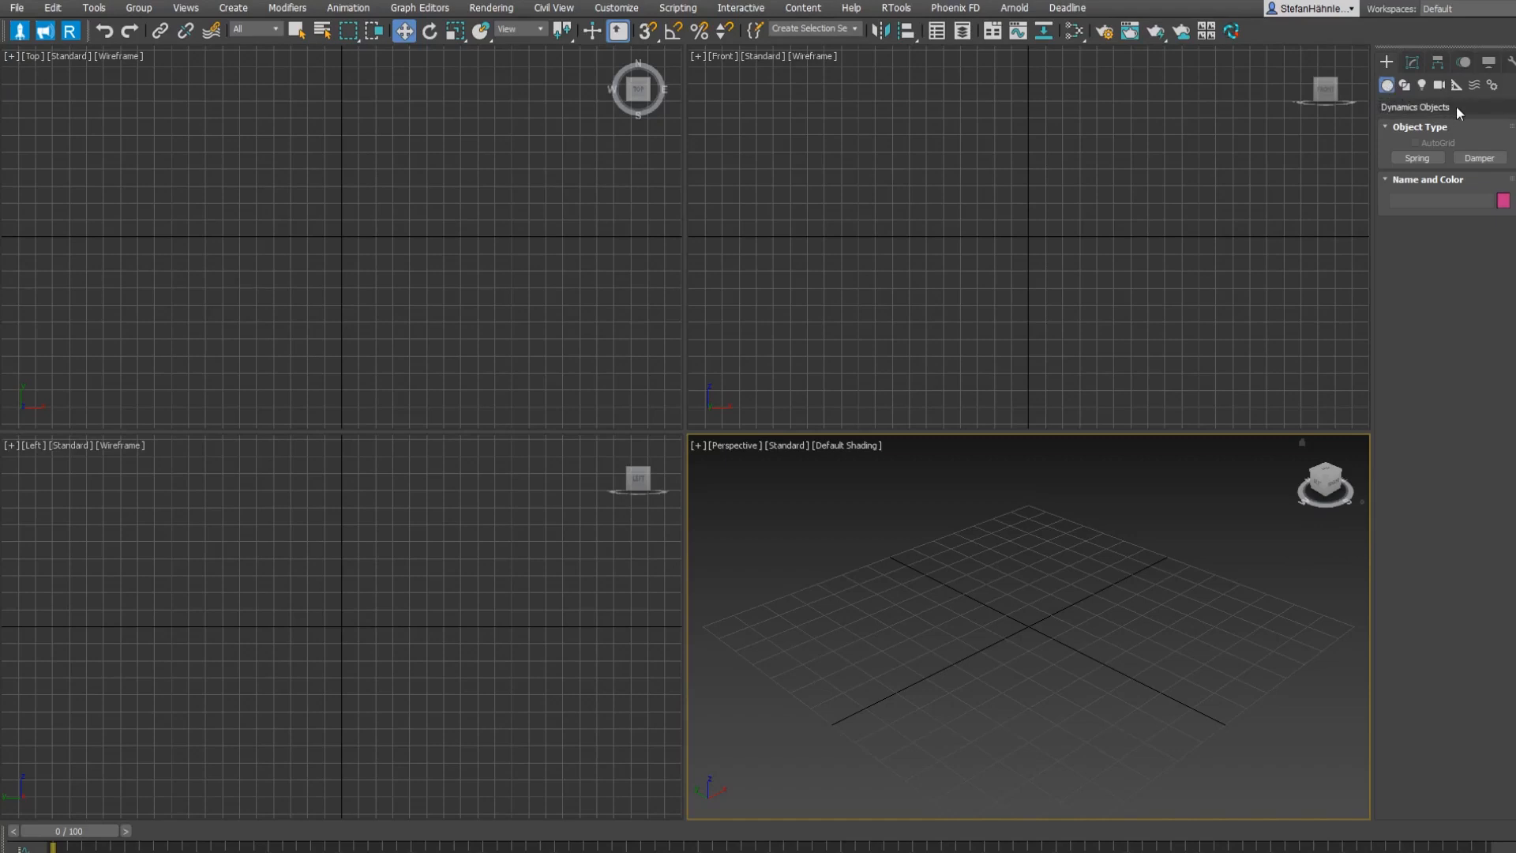
pyautogui.click(1421, 159)
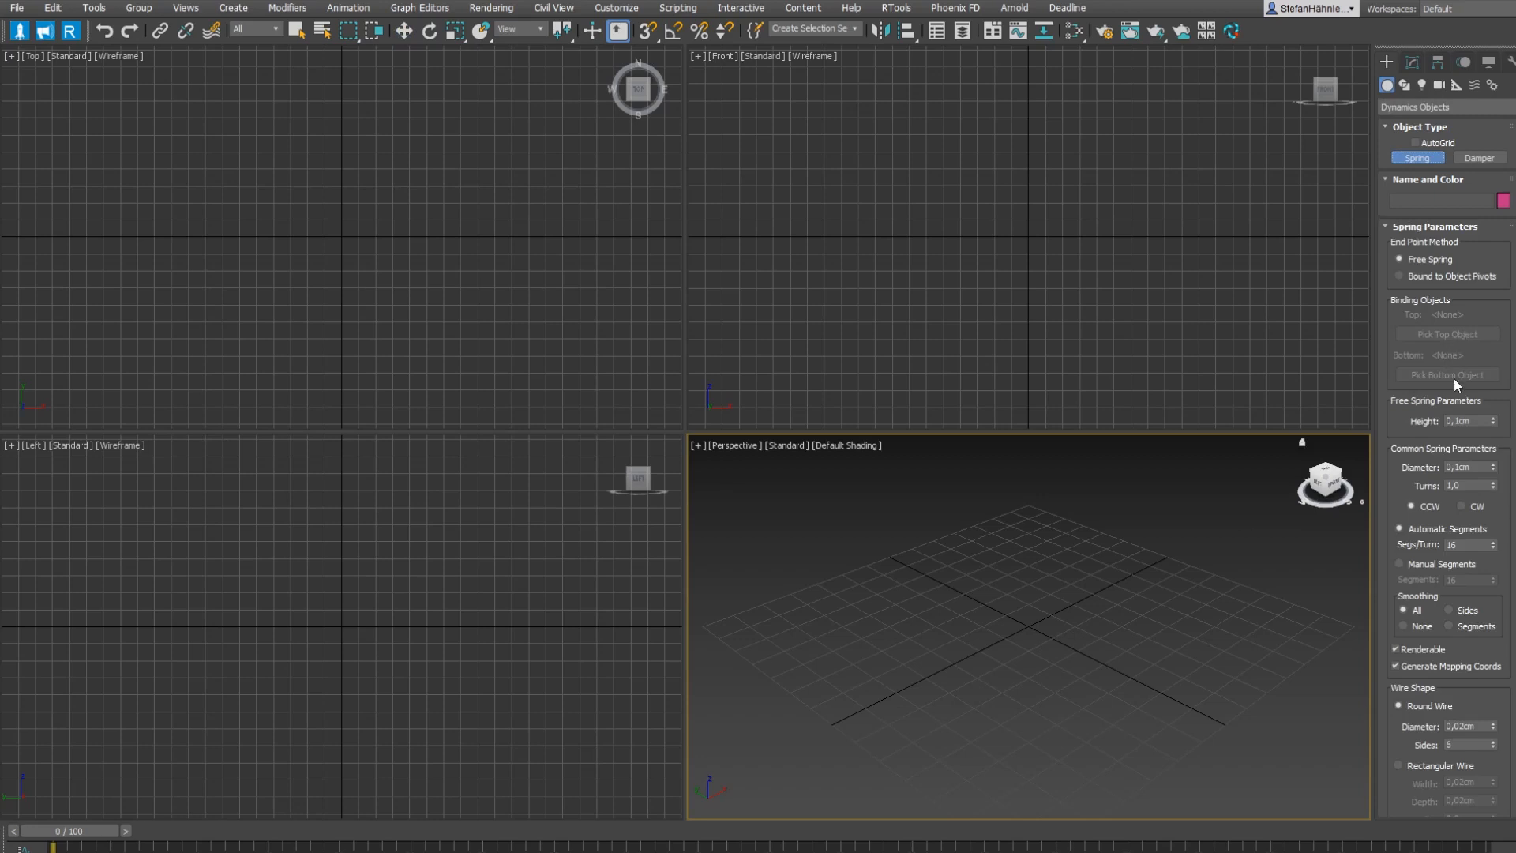
pyautogui.press('w')
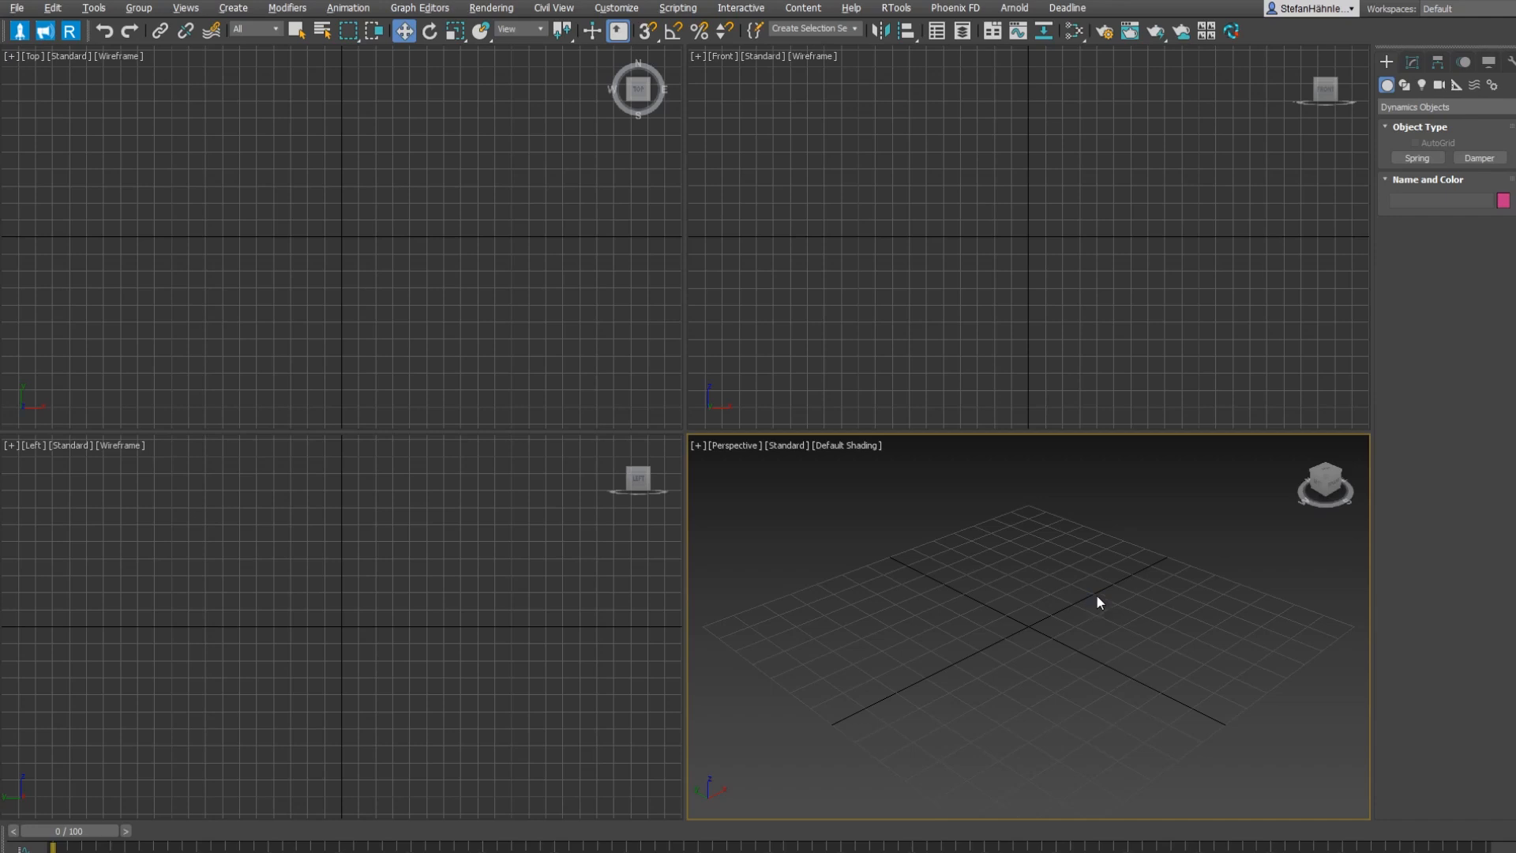
pyautogui.keyDown('alt'); pyautogui.moveTo(1097, 597); pyautogui.dragTo(1050, 615, button='middle'); pyautogui.keyUp('alt')
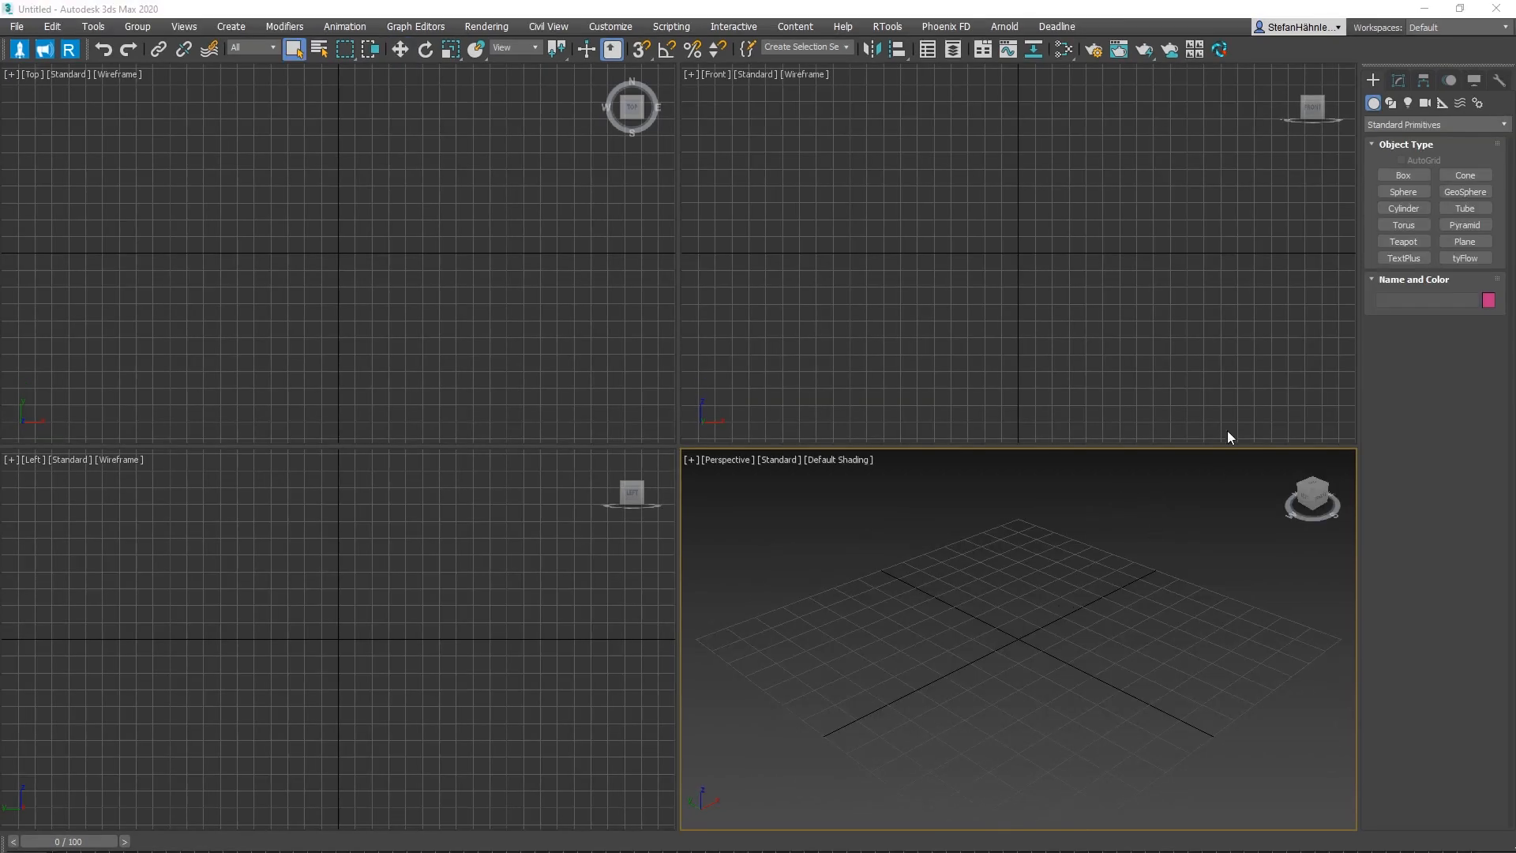
# Create a point helper at the world origin and raise it until its cross's lower end touches the ground plane
pyautogui.click(1444, 102)
pyautogui.click(1404, 225)
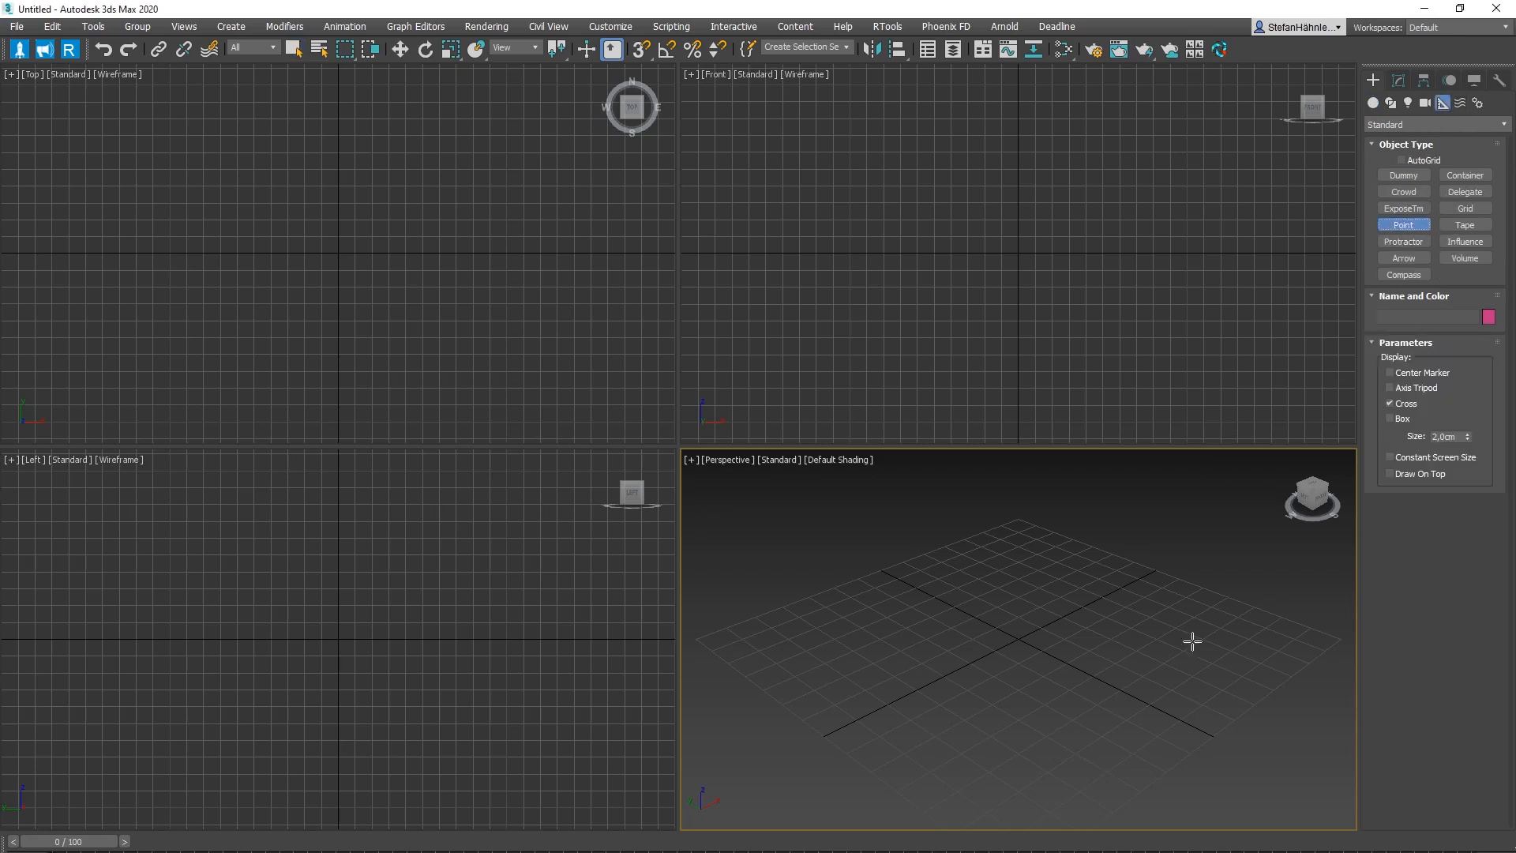
pyautogui.click(1043, 648)
pyautogui.rightClick(1077, 747)
pyautogui.press('w')
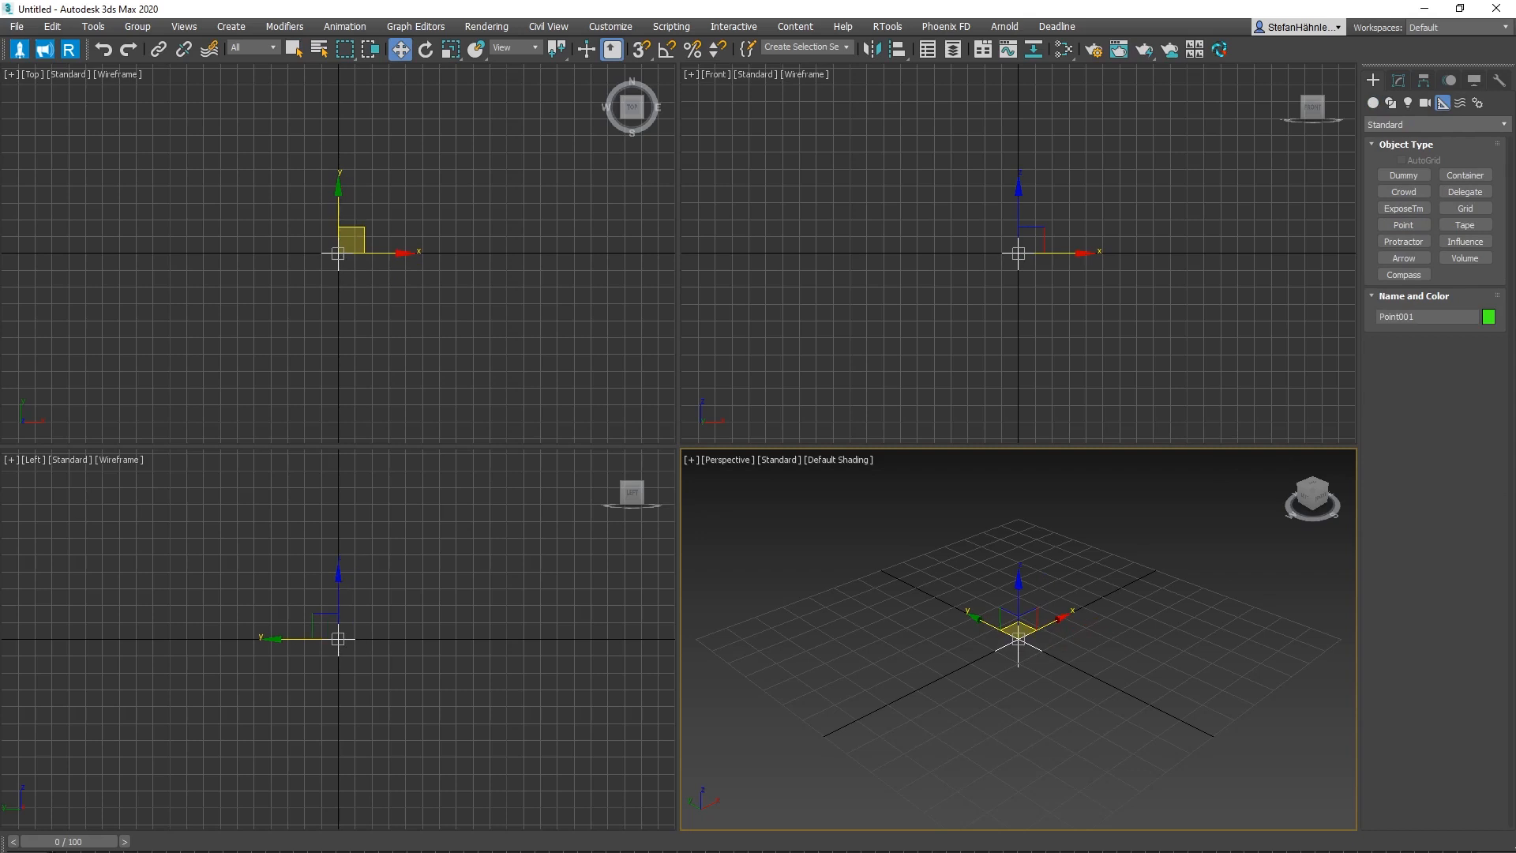
pyautogui.press('Return')
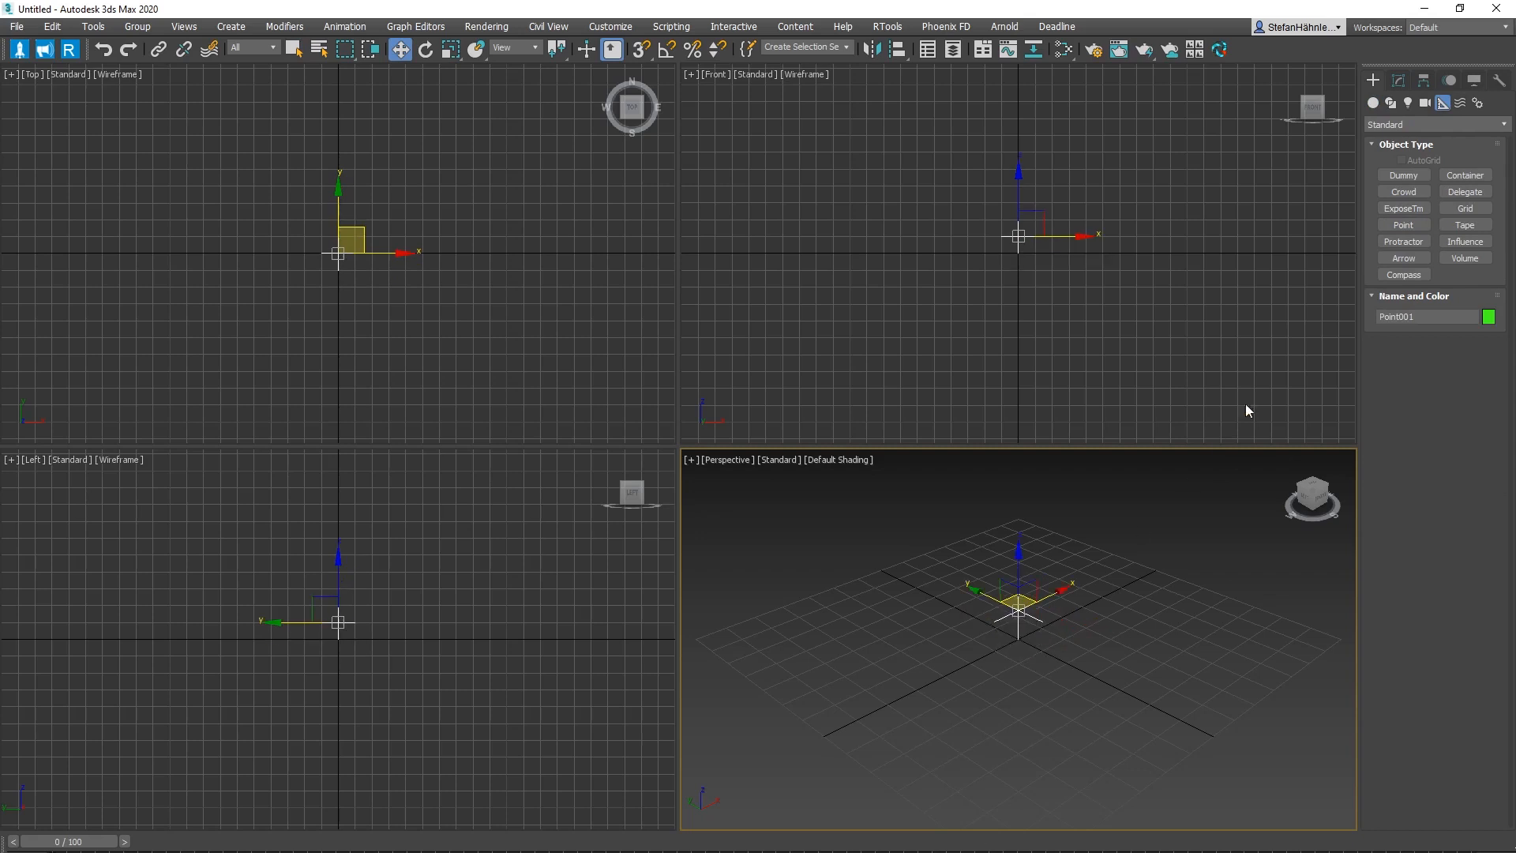
# Create a second point helper, centre it on the vertical axis and raise it about 3 cm above the first
pyautogui.click(1406, 224)
pyautogui.click(1037, 718)
pyautogui.press('w')
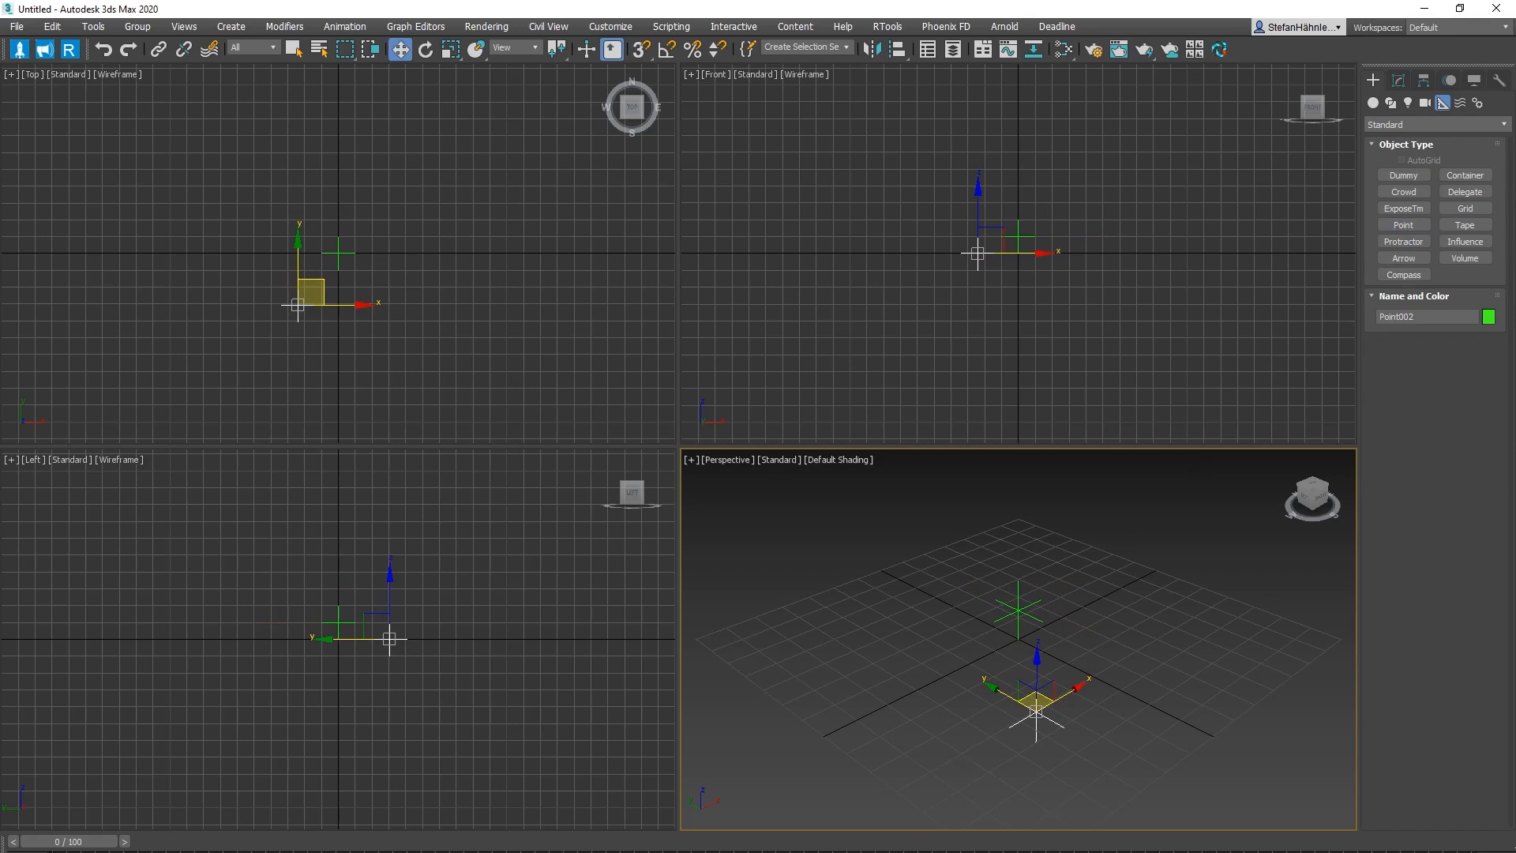
pyautogui.press('Tab')
pyautogui.press('Tab')
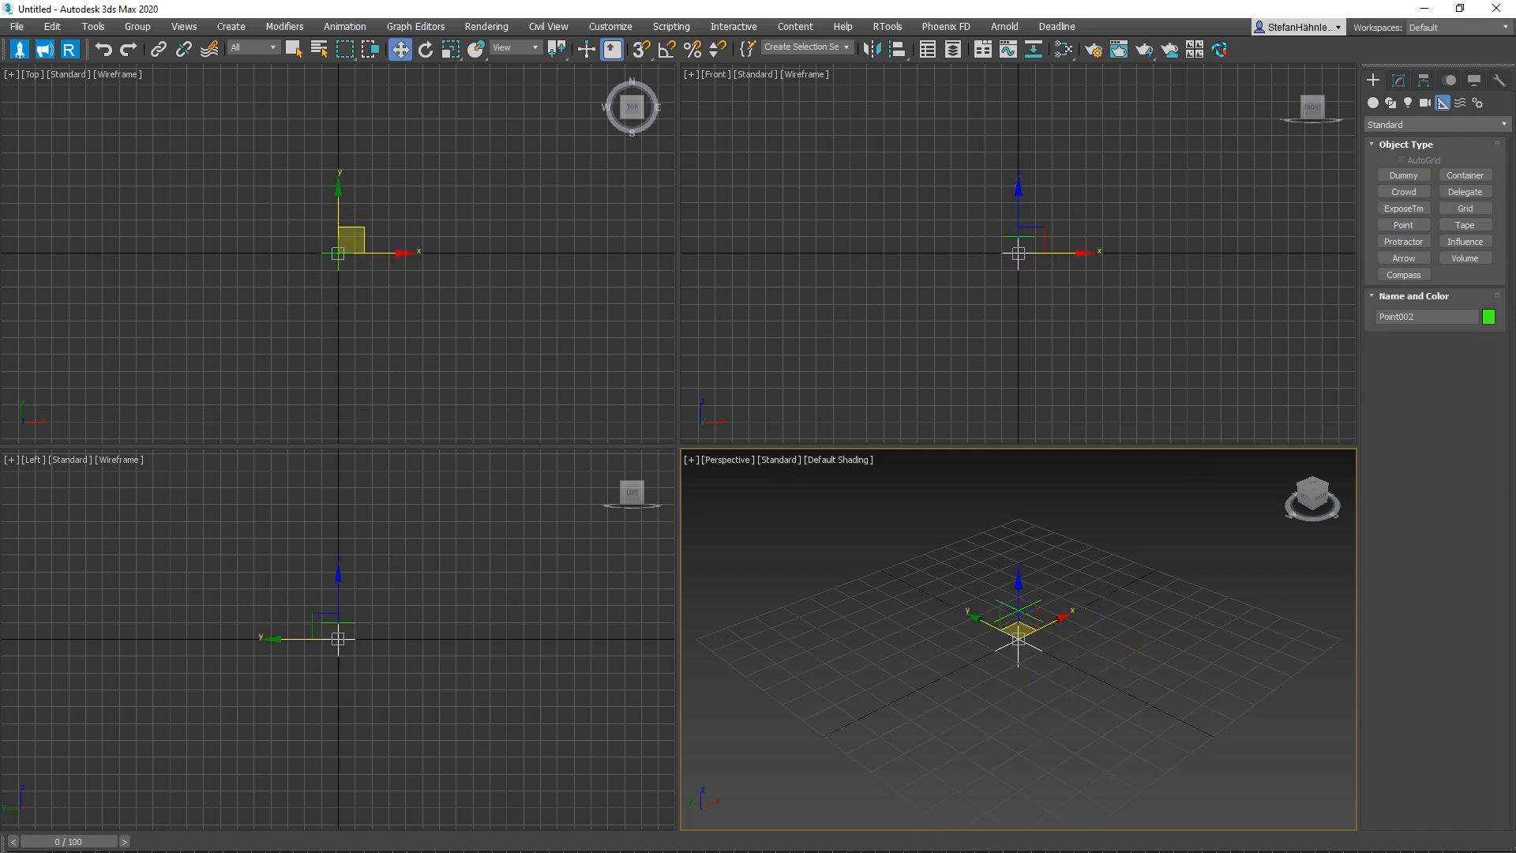
pyautogui.press('Tab')
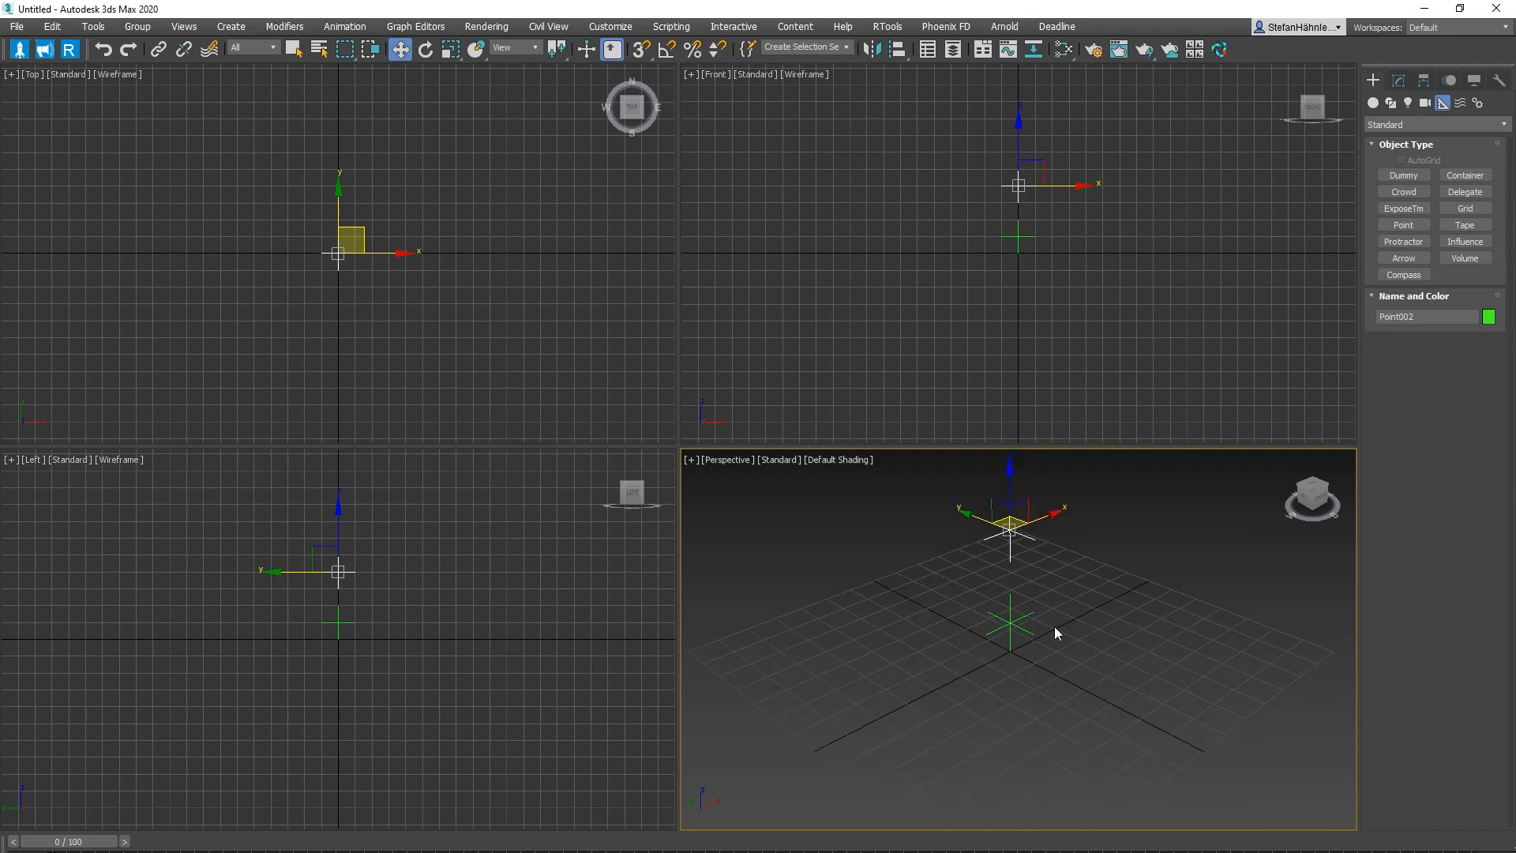
# Rename the lower point helper HLP_Spring1 and the upper one HLP_Spring2
pyautogui.press('f')
pyautogui.moveTo(1049, 687); pyautogui.dragTo(810, 563, button='middle')
pyautogui.hotkey('alt', 'w')
pyautogui.click(719, 608)
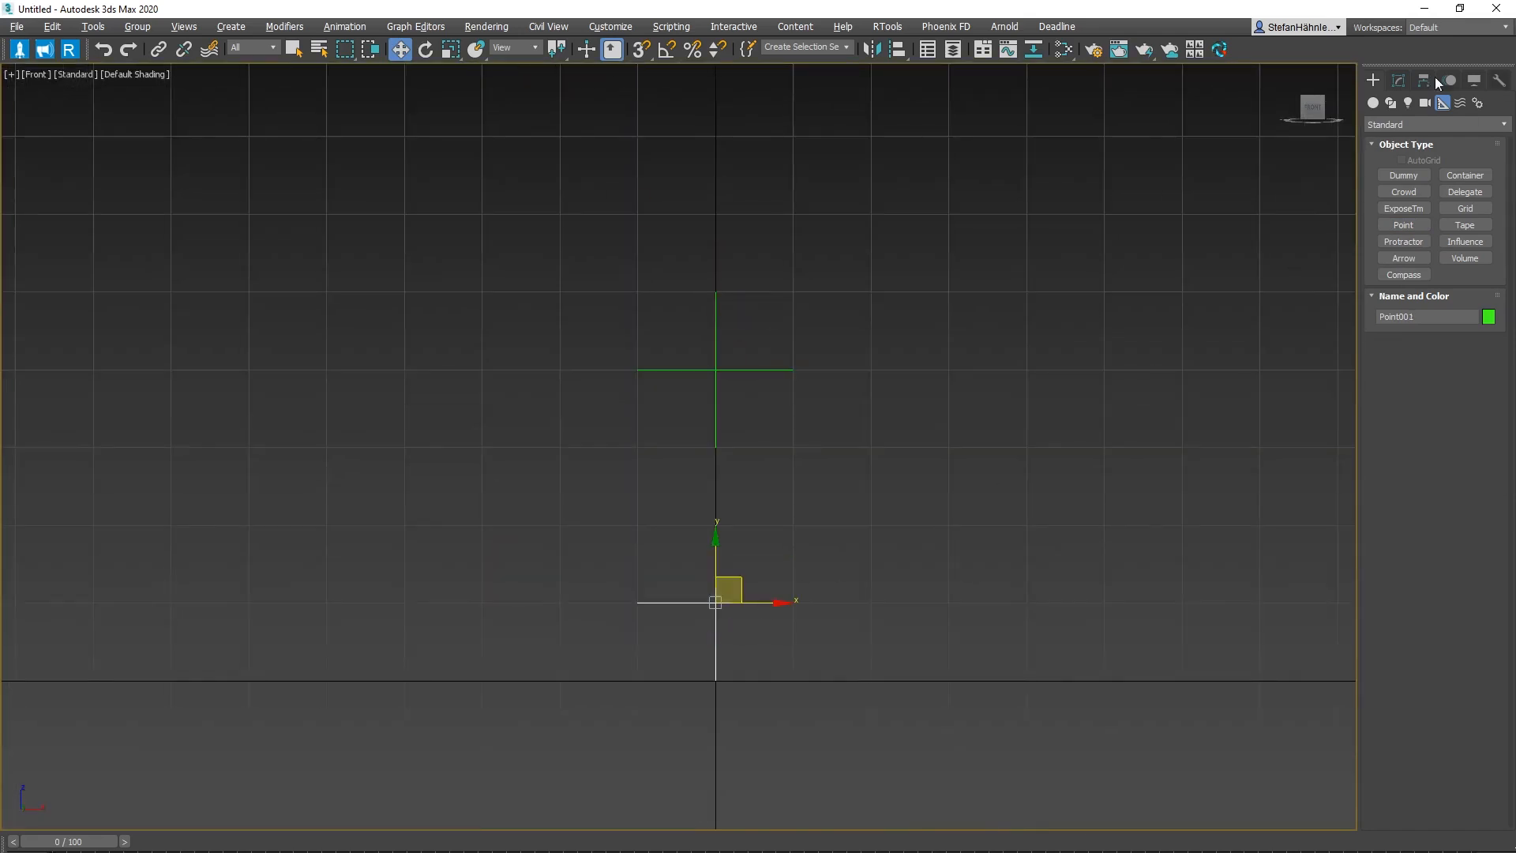
pyautogui.click(1398, 79)
pyautogui.click(1420, 106)
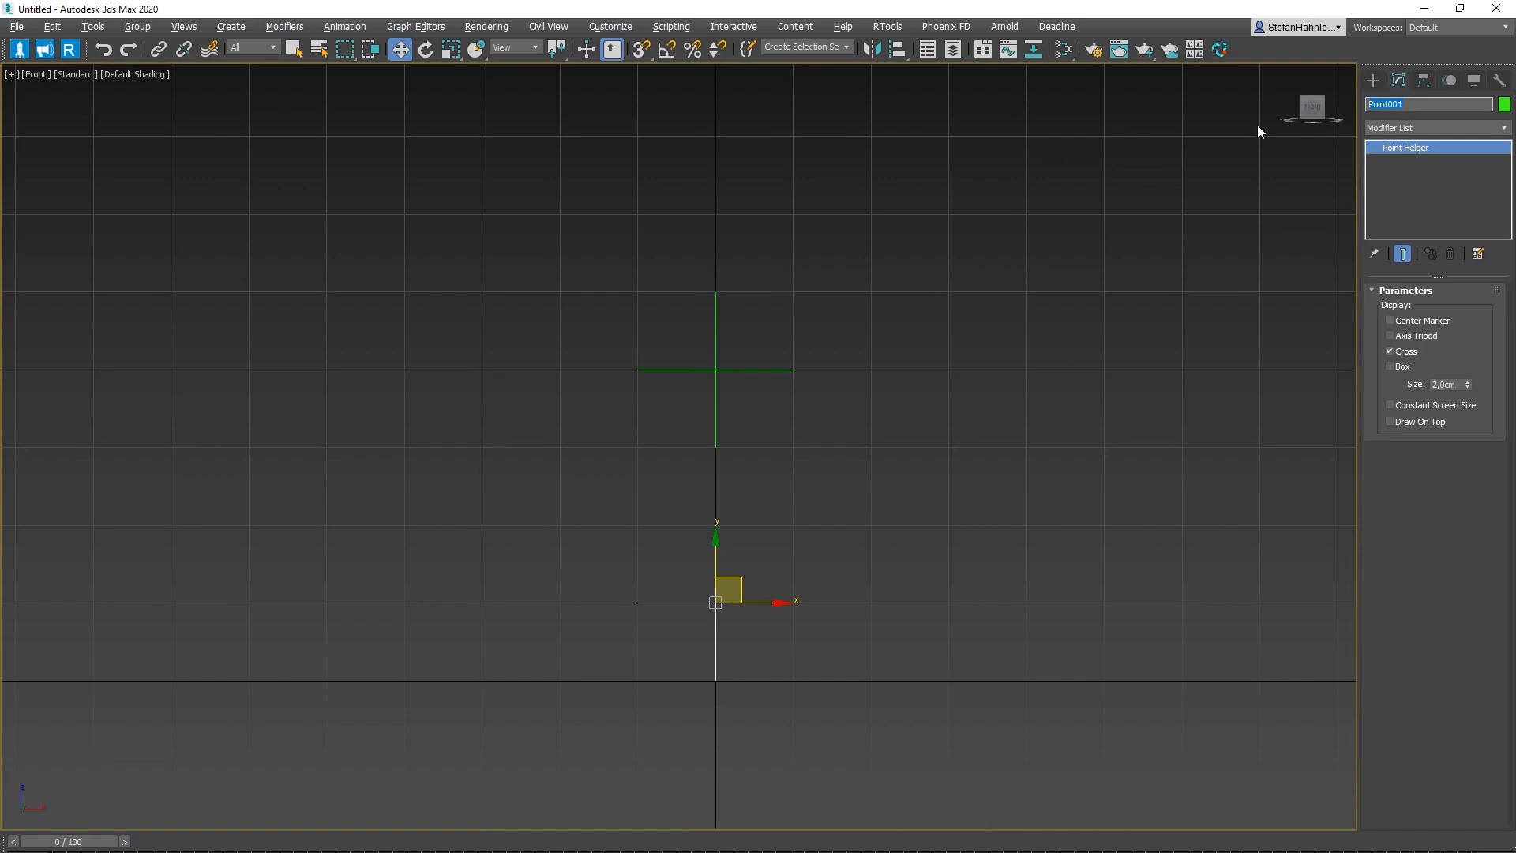
pyautogui.write('HLP_Sop')
pyautogui.click(783, 372)
pyautogui.doubleClick(1419, 104)
pyautogui.write('HLP_Spring2')
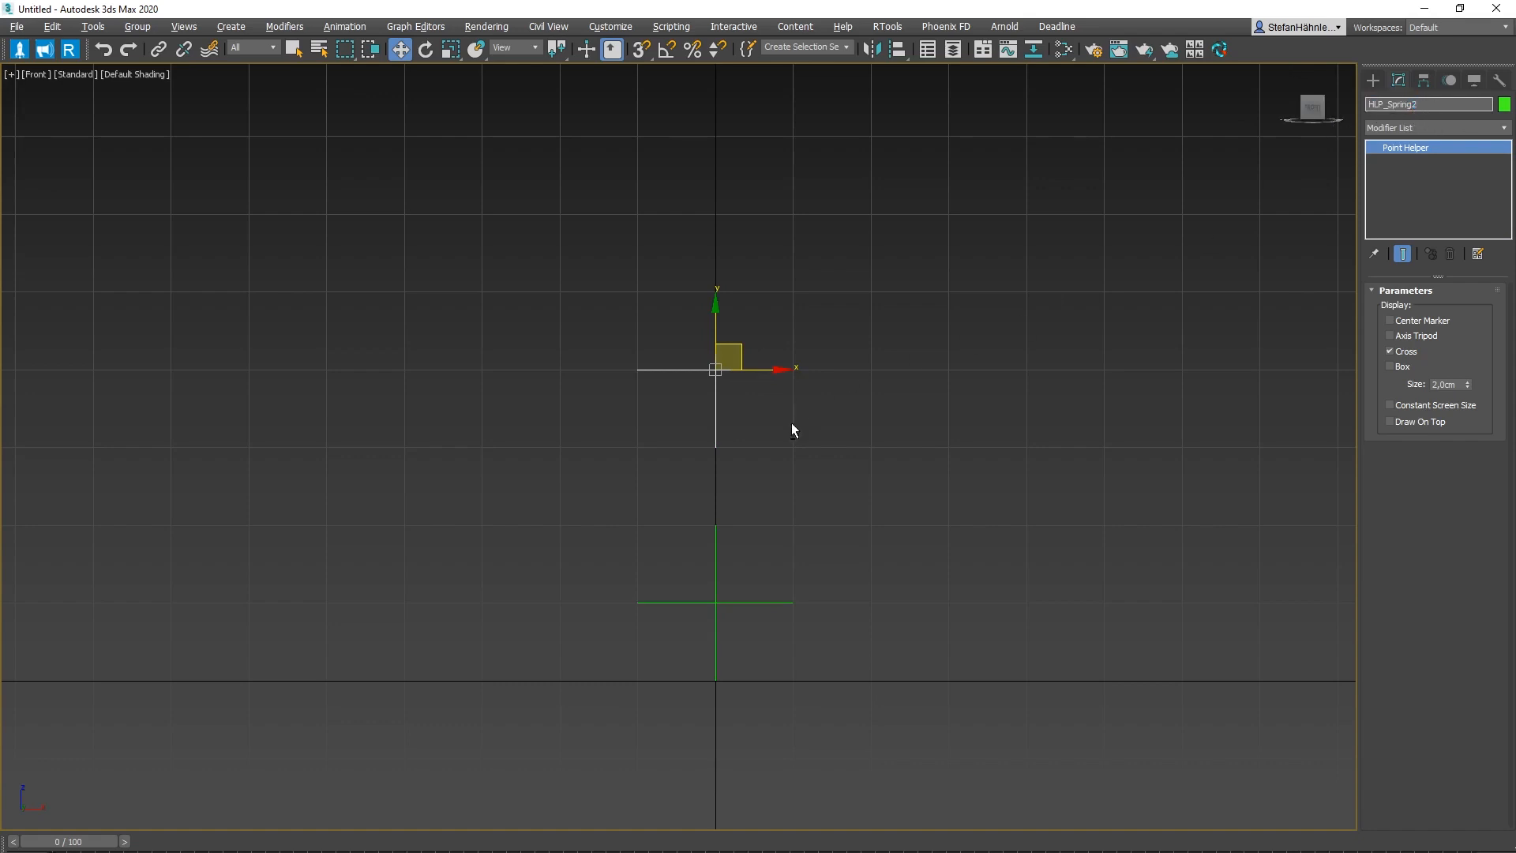
# Draw a helix spline beside the helpers with radii of about 0,49 and 0,61 cm and a height of about 3,5 cm
pyautogui.keyDown('alt'); pyautogui.moveTo(792, 424); pyautogui.dragTo(754, 469, button='middle'); pyautogui.keyUp('alt')
pyautogui.click(1374, 80)
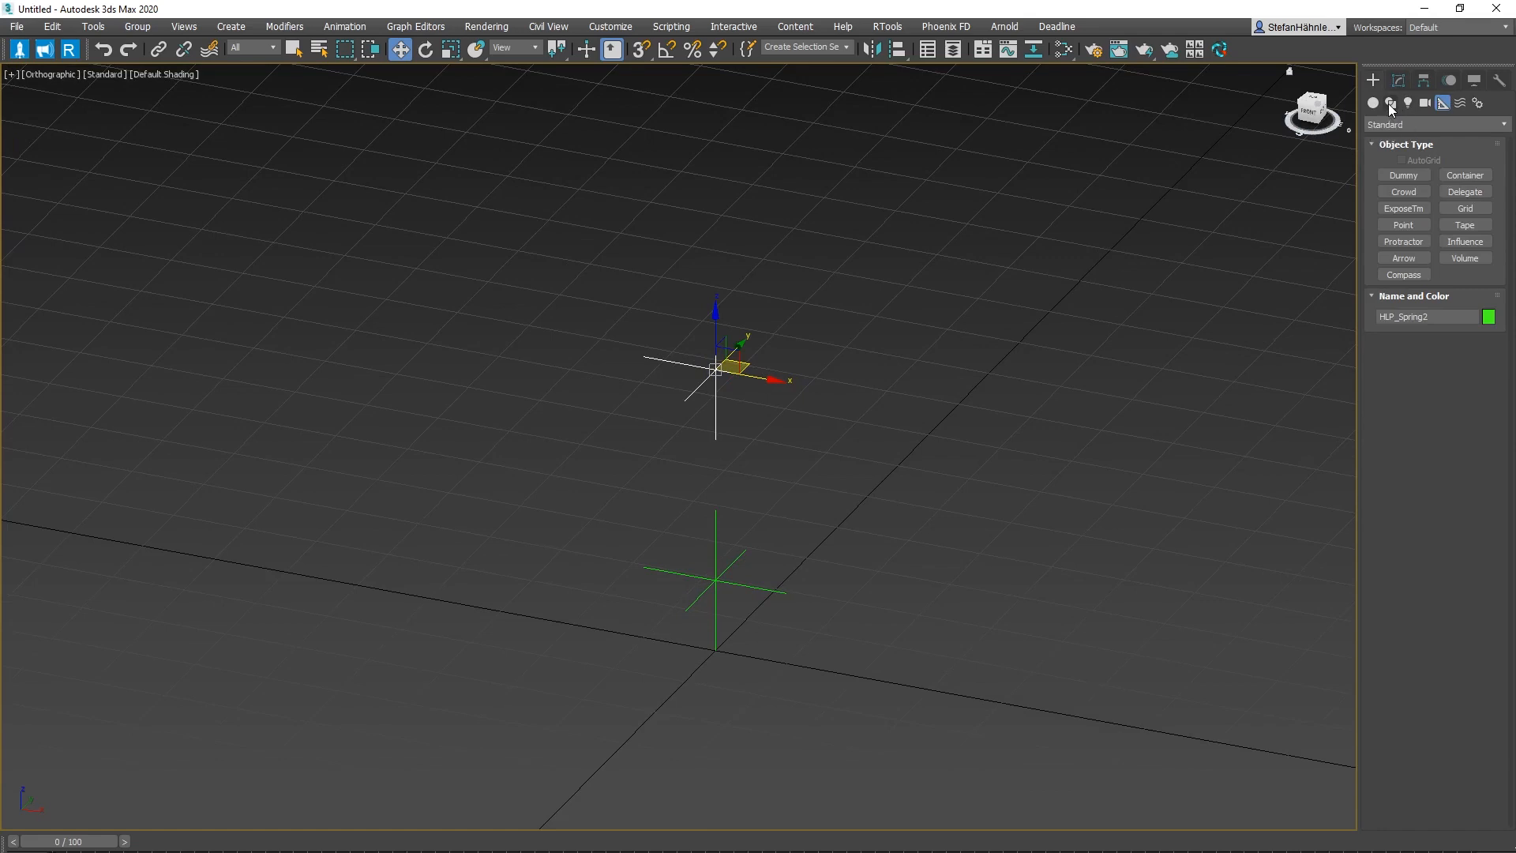
pyautogui.click(1390, 103)
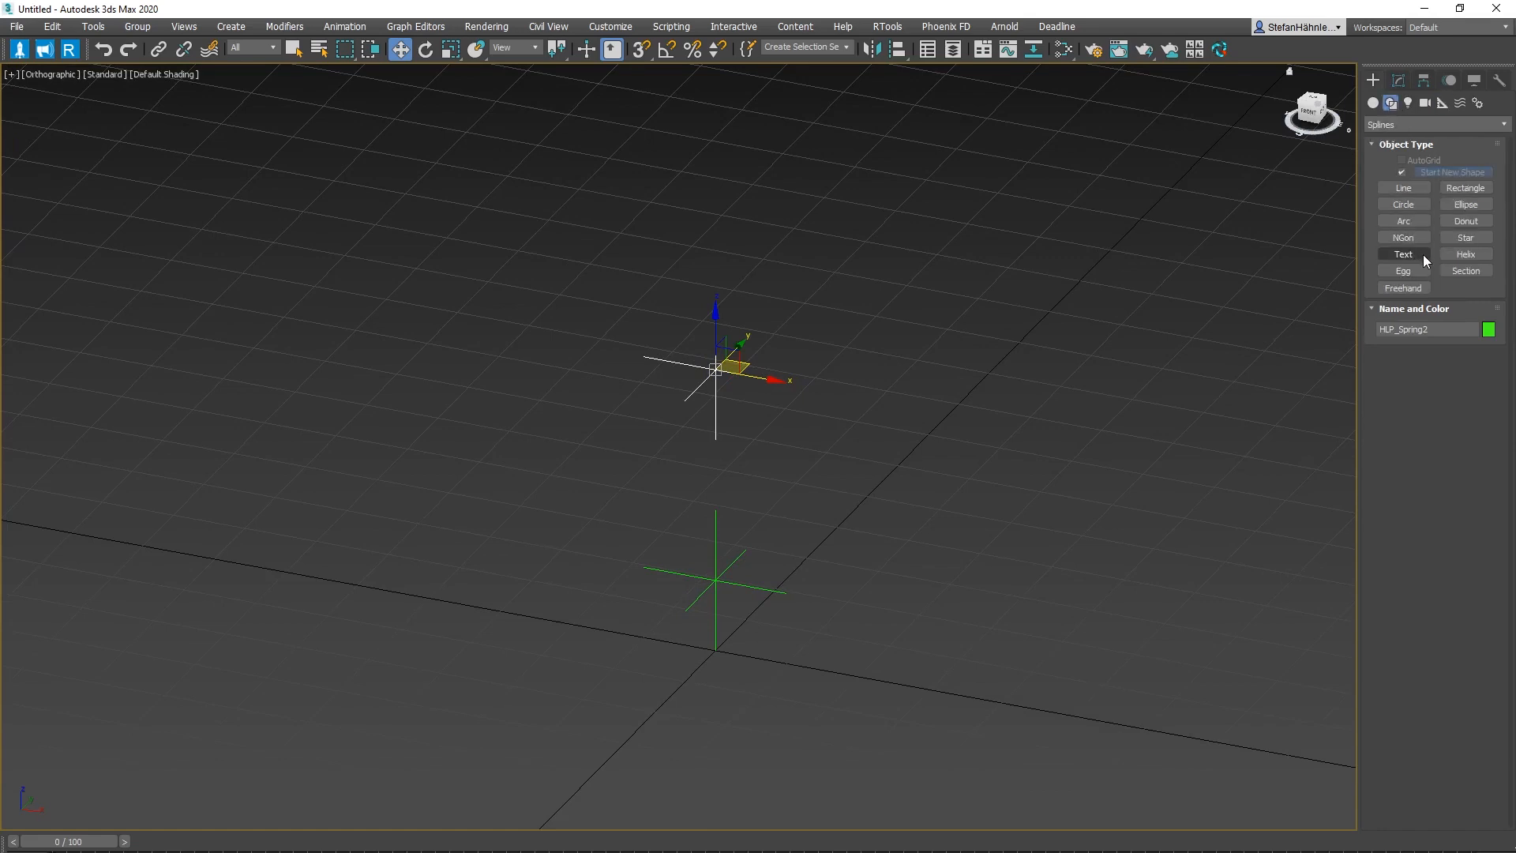
pyautogui.click(1467, 254)
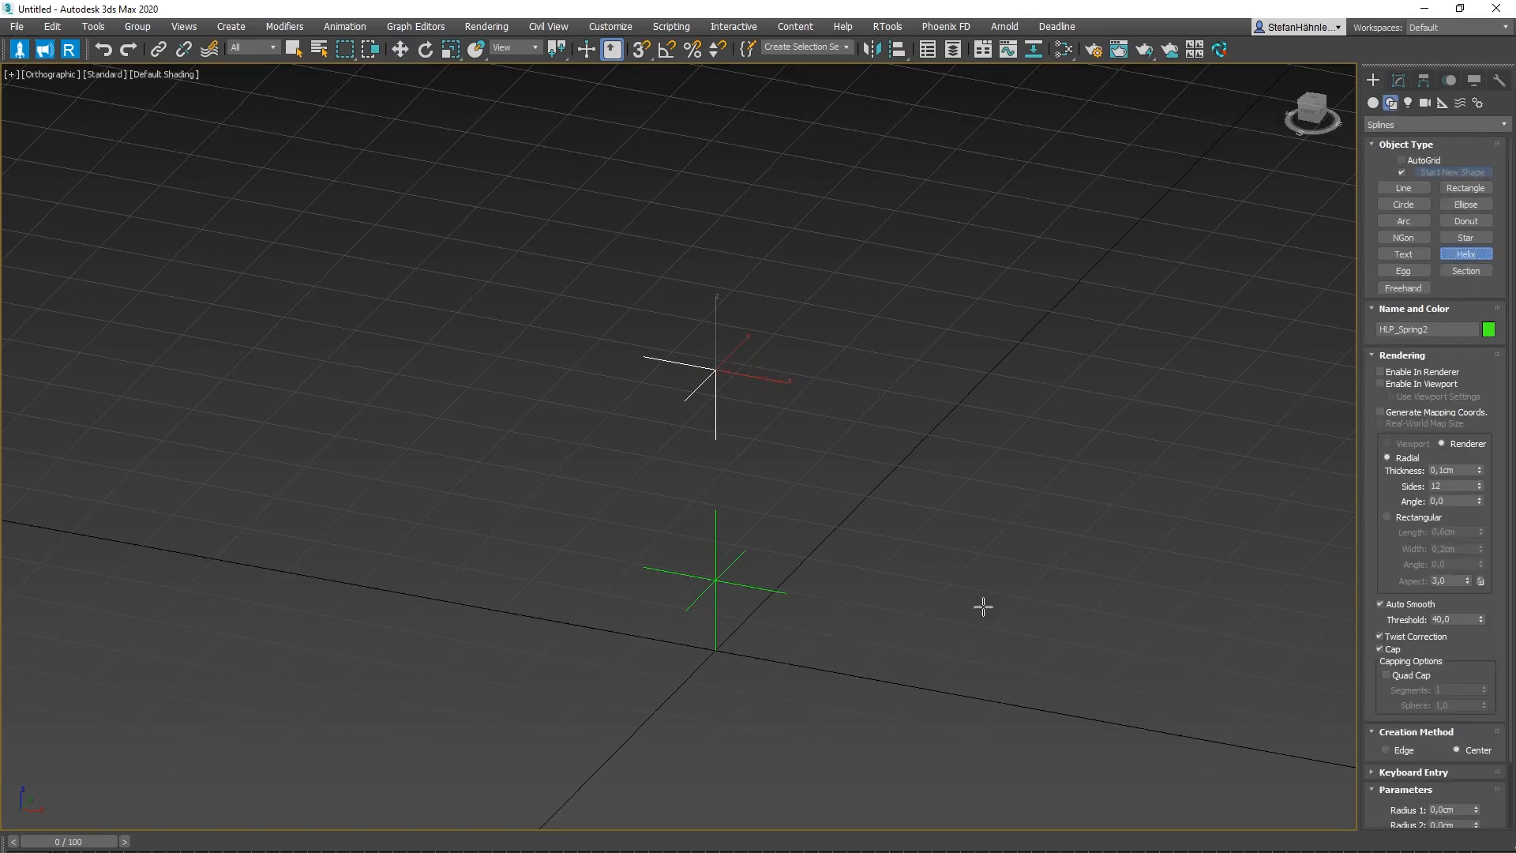
pyautogui.moveTo(815, 668); pyautogui.dragTo(828, 673)
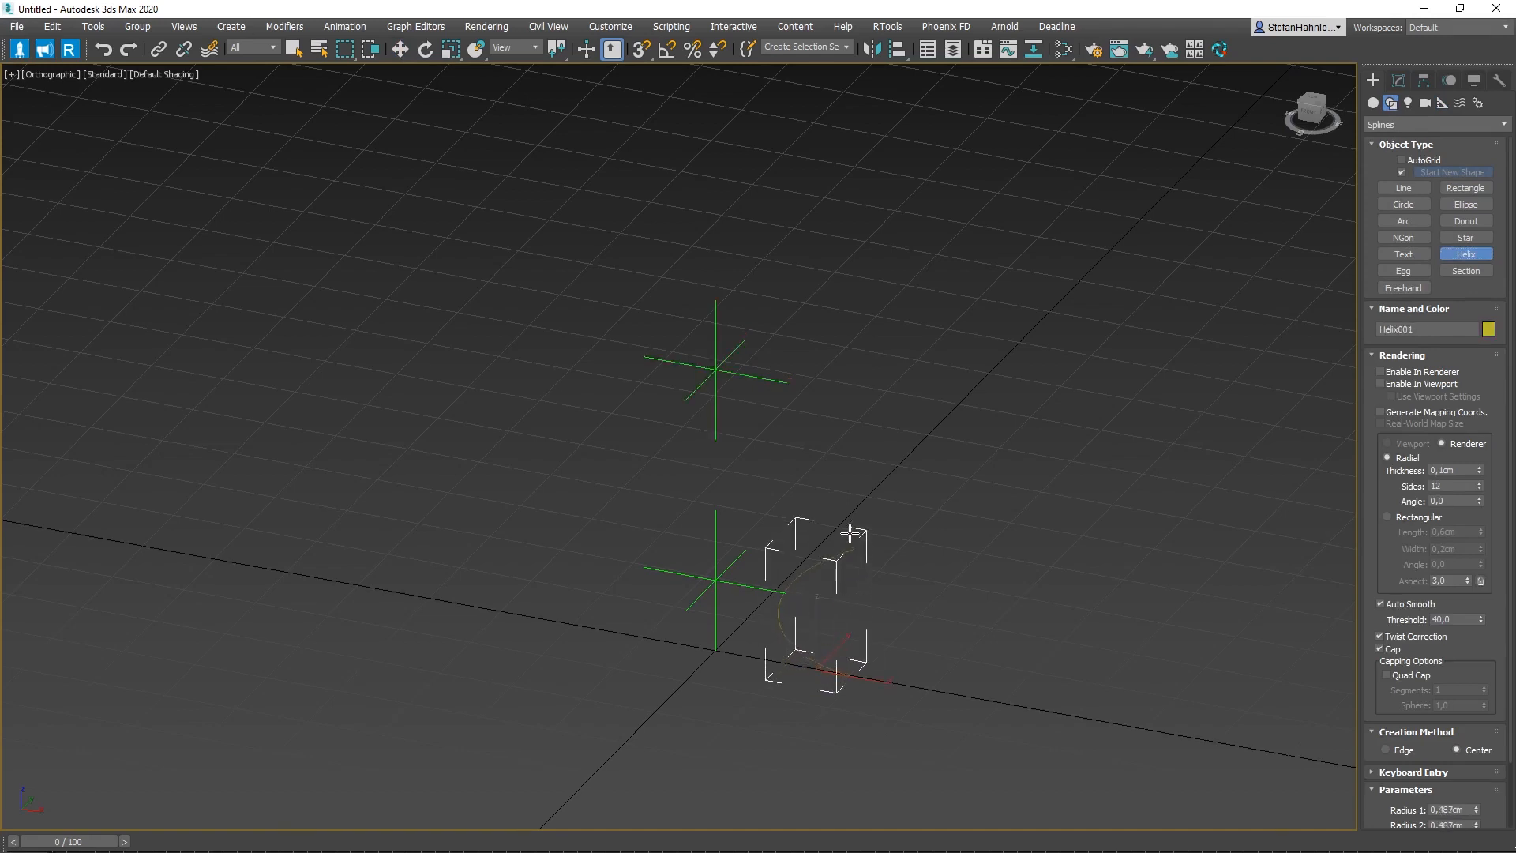
pyautogui.click(873, 406)
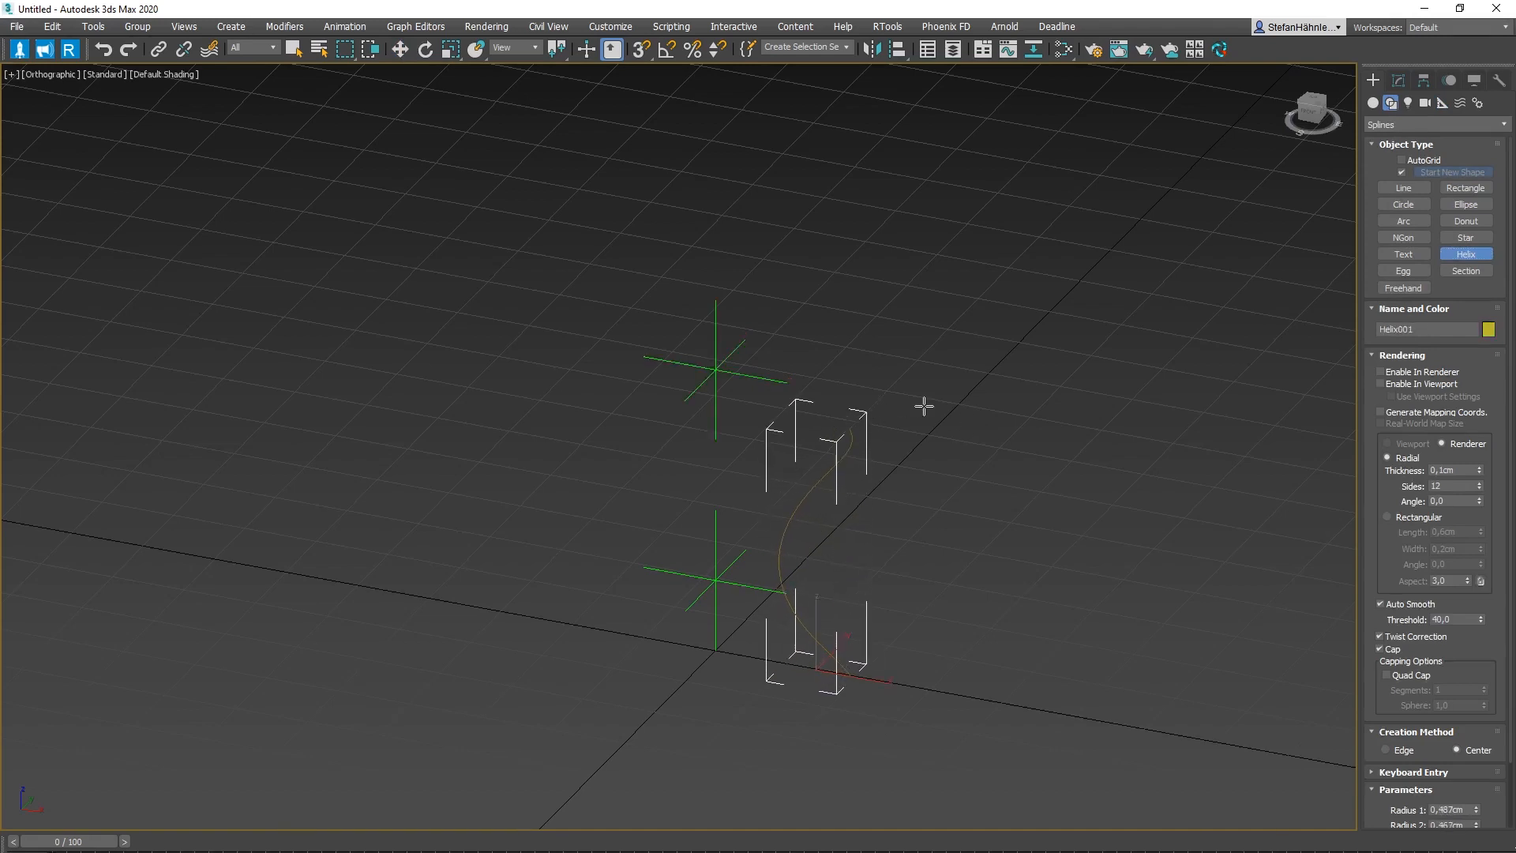
pyautogui.click(894, 400)
pyautogui.press('w')
# Enable the helix's thickness in both the renderer and the viewport, and hide the grid
pyautogui.click(1399, 81)
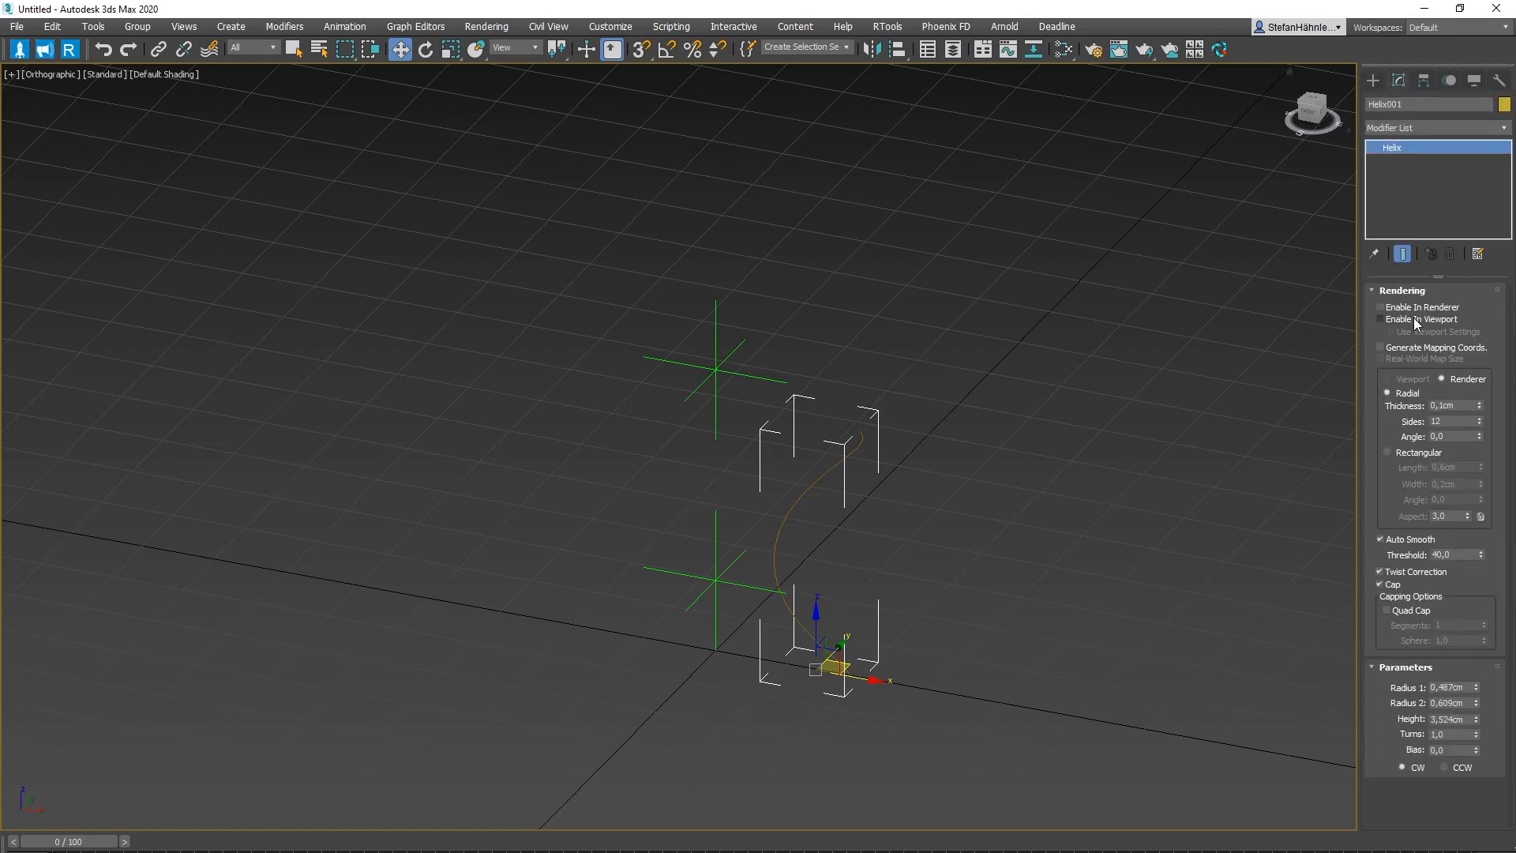
pyautogui.click(1417, 319)
pyautogui.click(1422, 307)
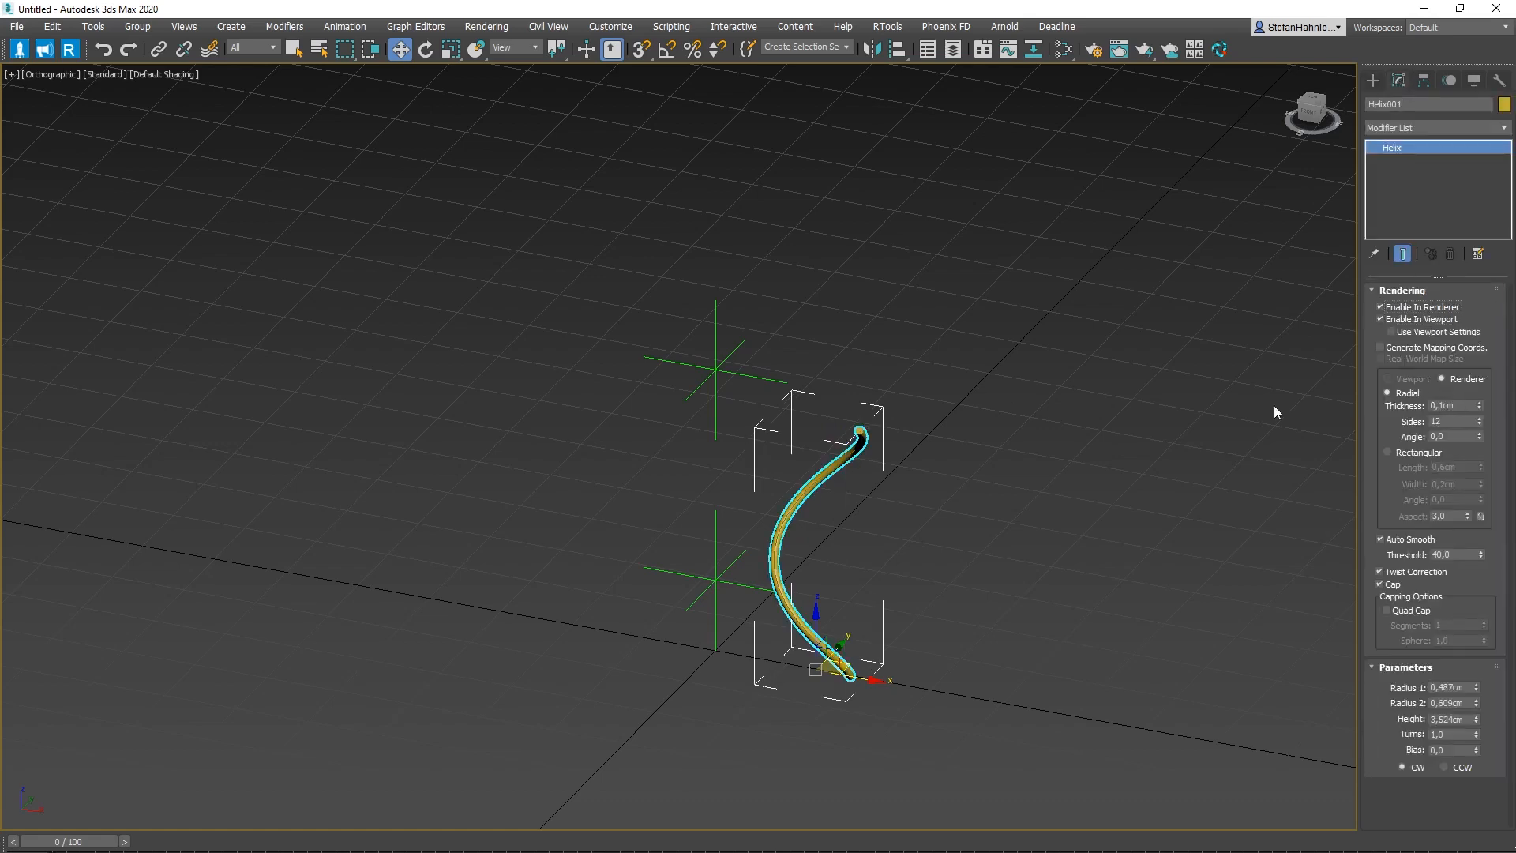
pyautogui.rightClick(1126, 472)
pyautogui.press('g')
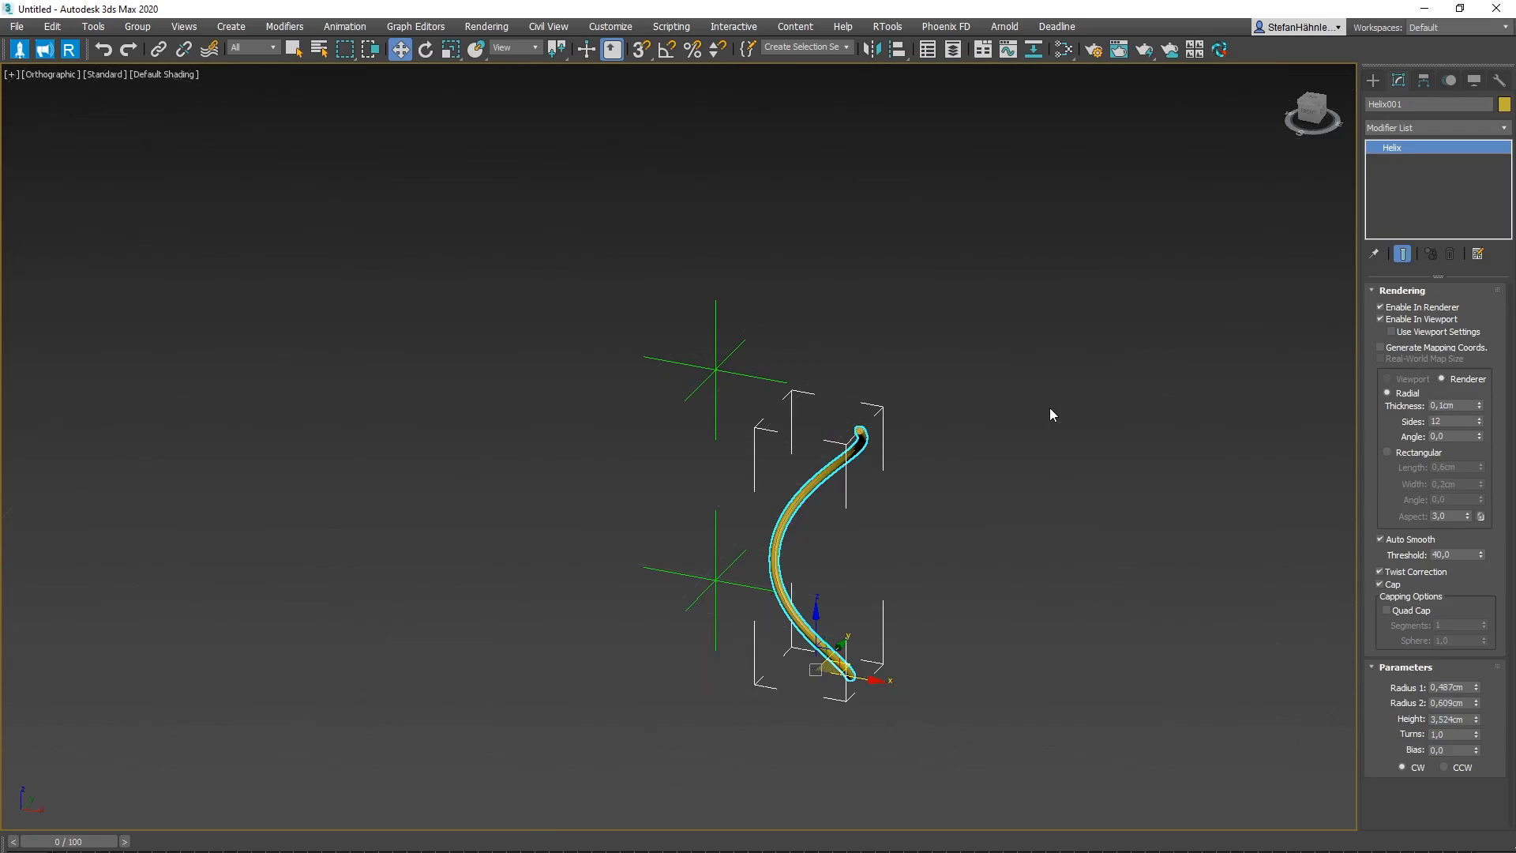
# Change the helix's object color to the saturated red of the 3ds Max palette
pyautogui.rightClick(1049, 407)
pyautogui.click(1111, 293)
pyautogui.rightClick(1112, 299)
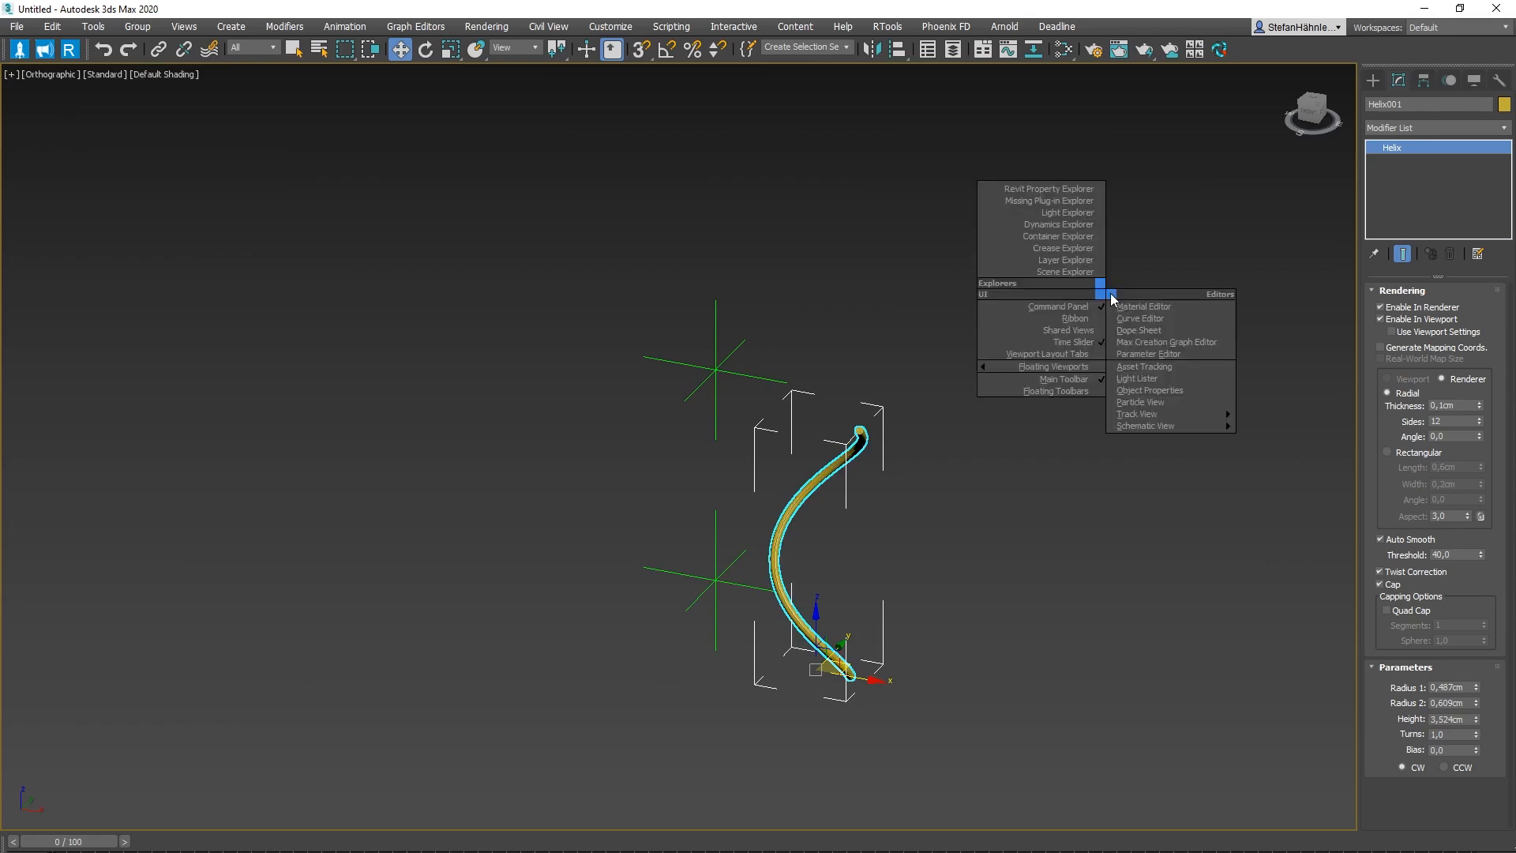
pyautogui.click(1504, 105)
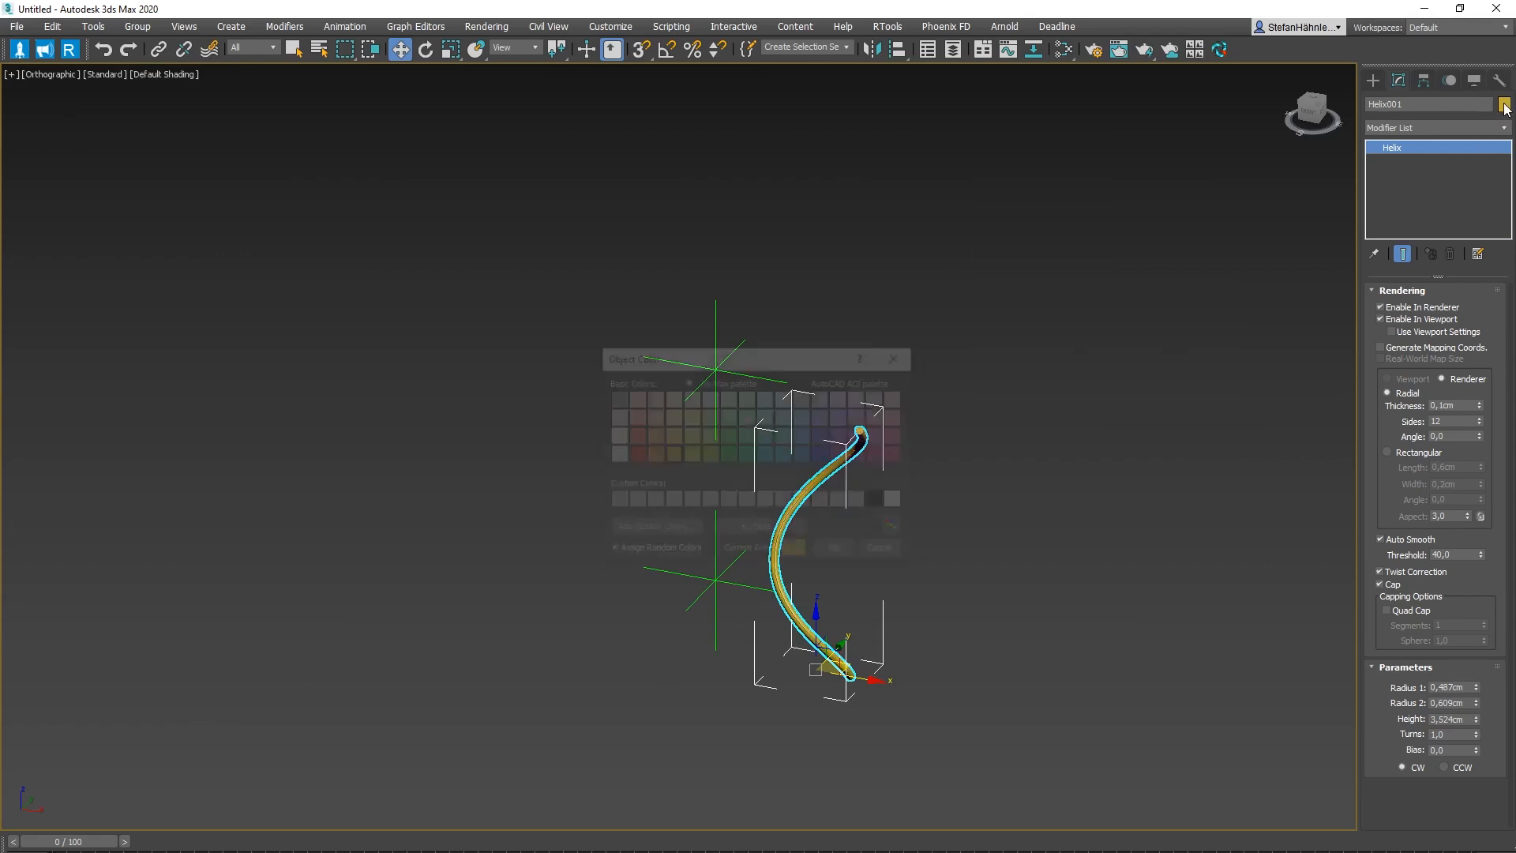
pyautogui.click(634, 456)
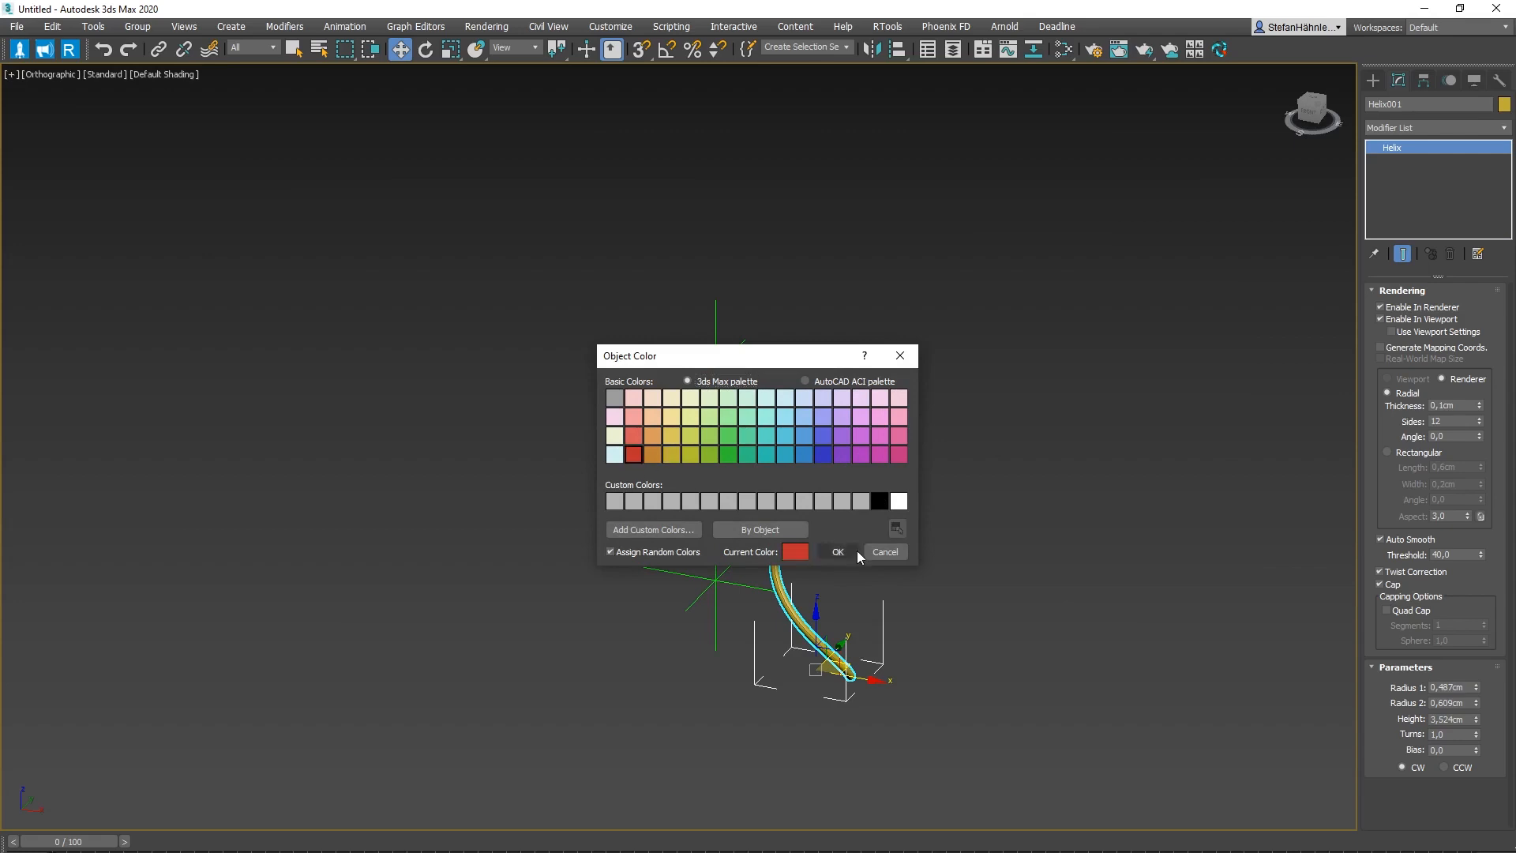
pyautogui.click(852, 555)
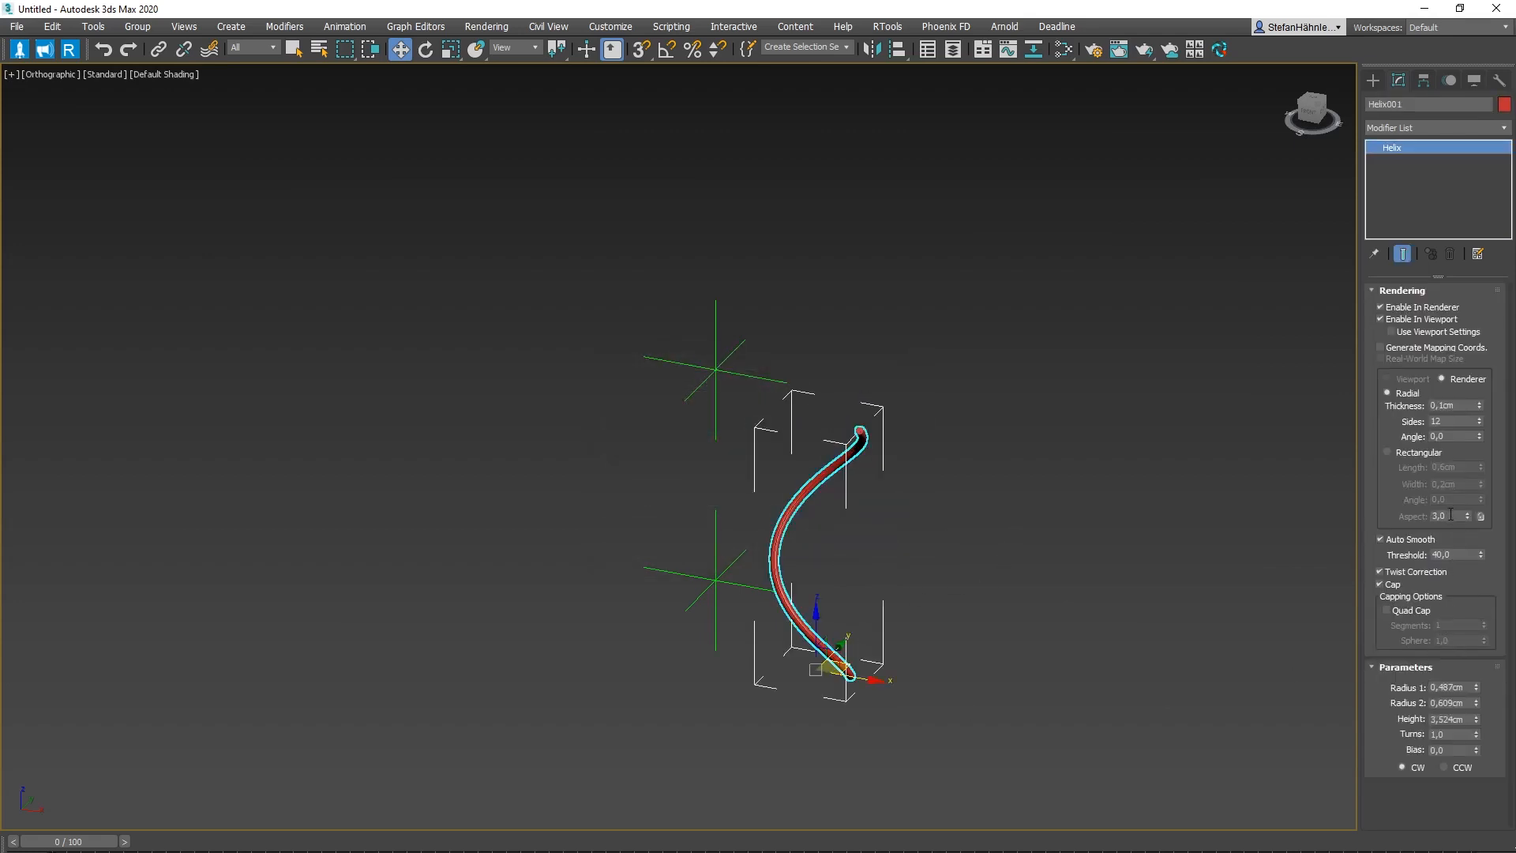
# Set Radius 1 and Radius 2 of the helix to 0,5 cm
pyautogui.click(1457, 688)
pyautogui.write('0,5')
pyautogui.press('Return')
pyautogui.click(1467, 703)
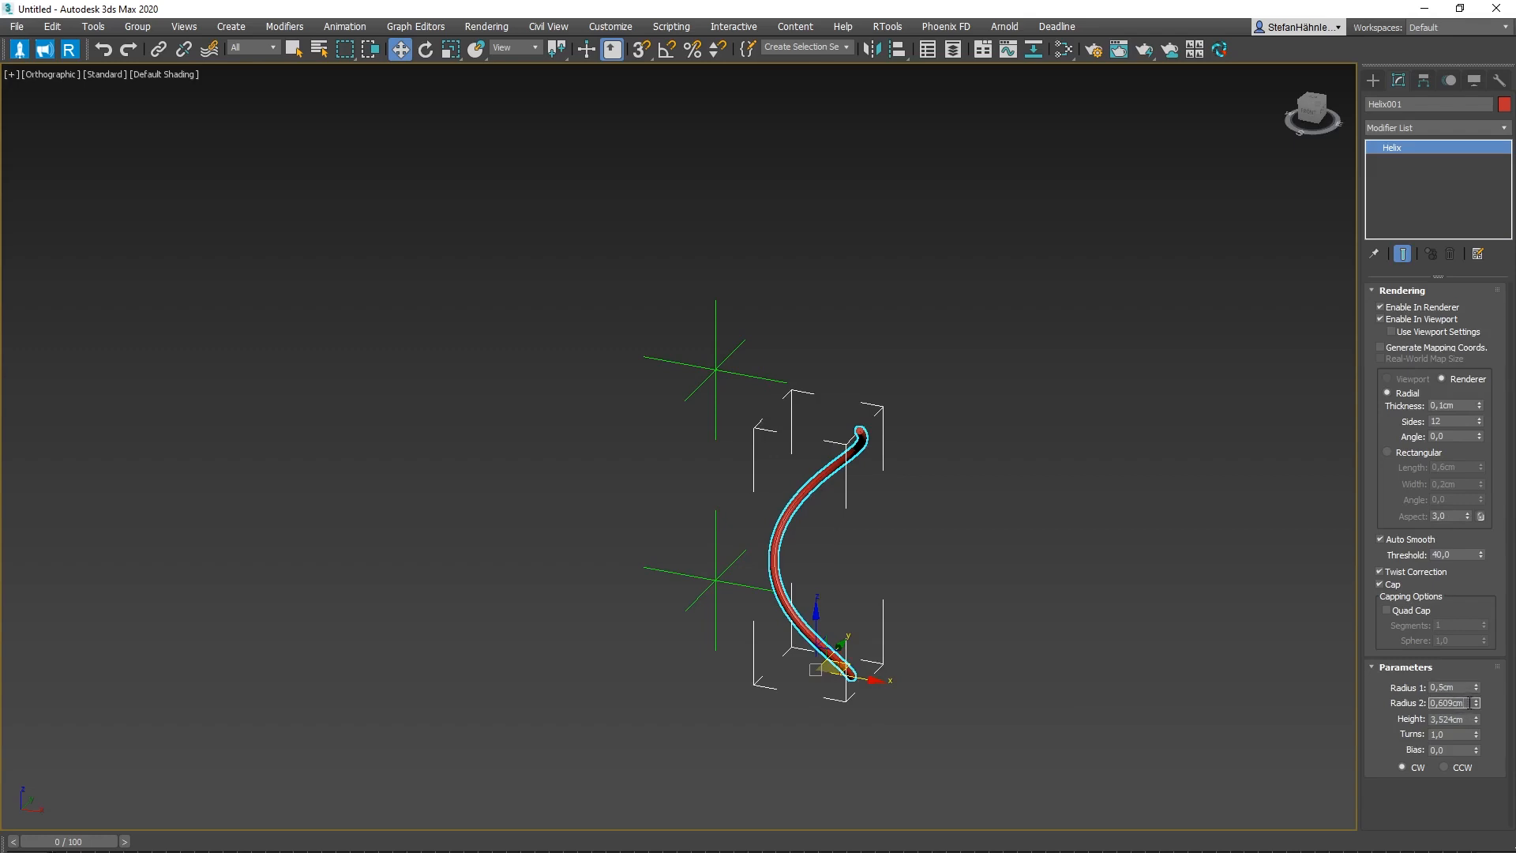
pyautogui.write('0,5')
pyautogui.press('Return')
# Set the helix height to 3 cm and its number of turns to 7
pyautogui.click(1469, 719)
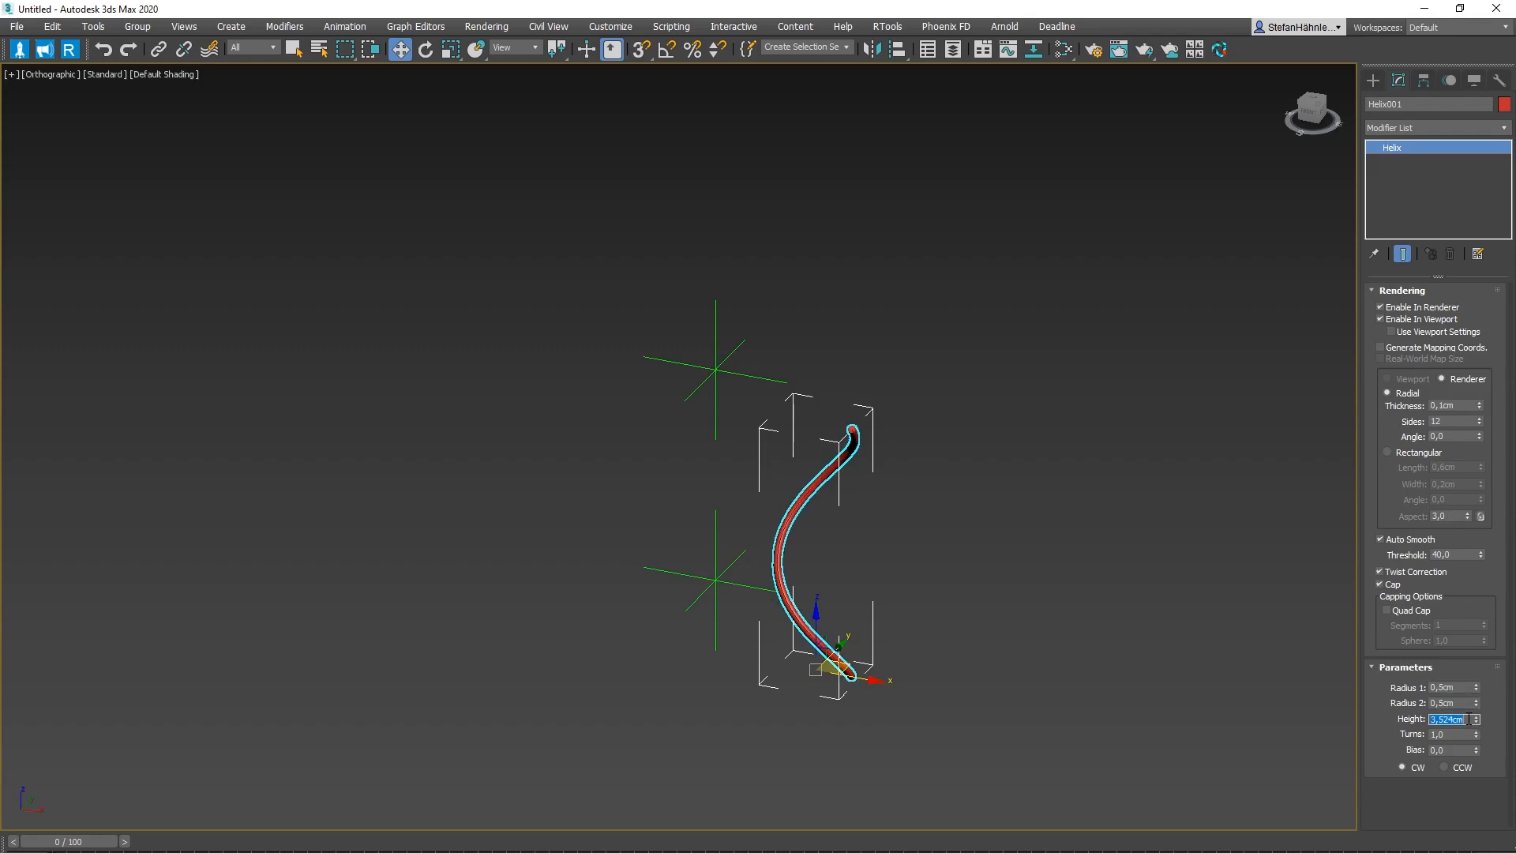
pyautogui.write('3')
pyautogui.press('Return')
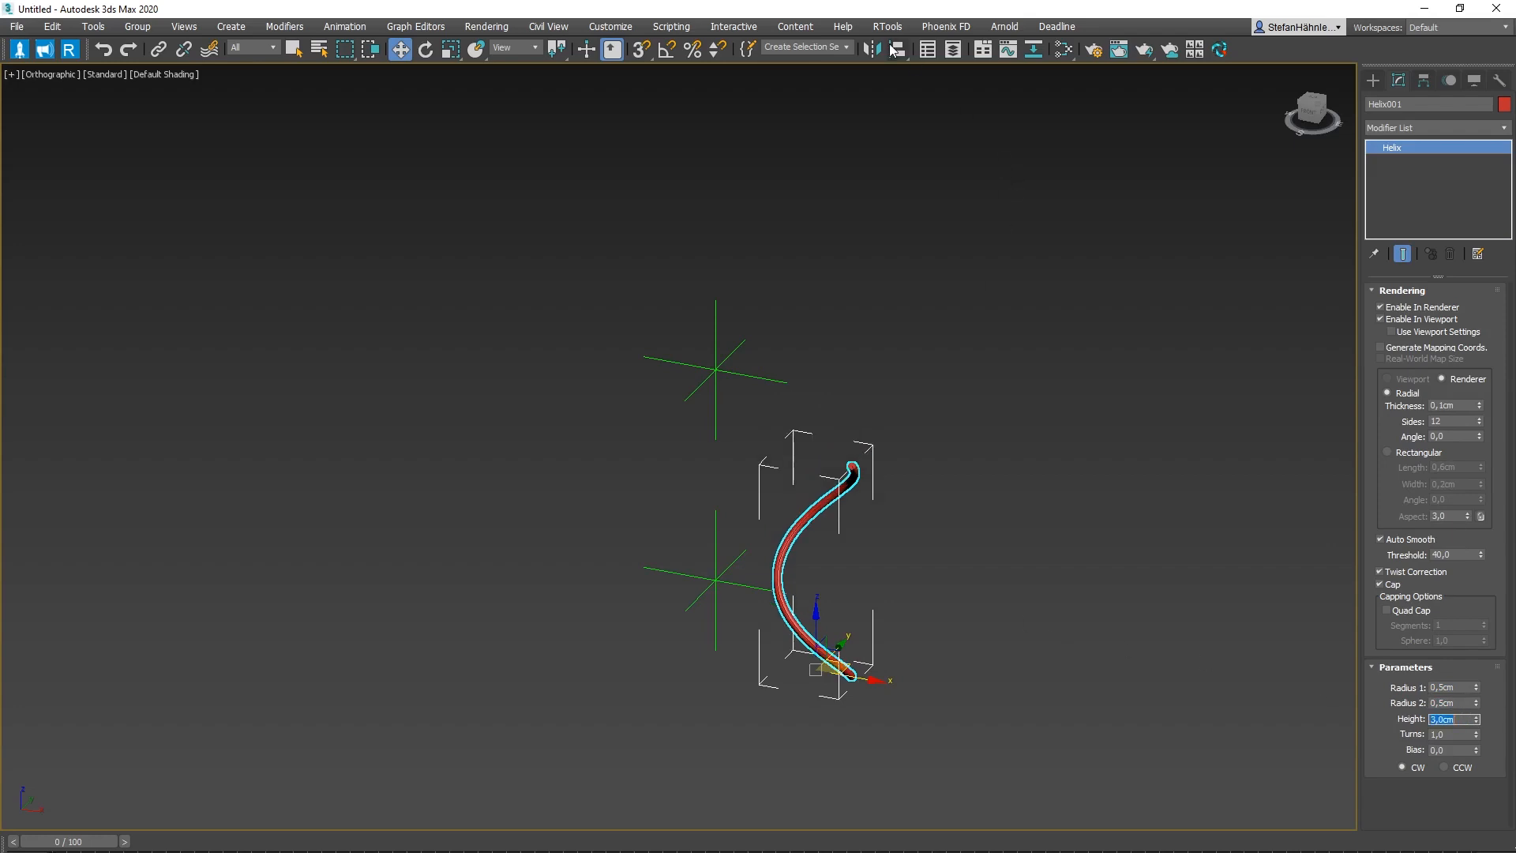
pyautogui.click(1462, 735)
pyautogui.write('7')
pyautogui.press('Return')
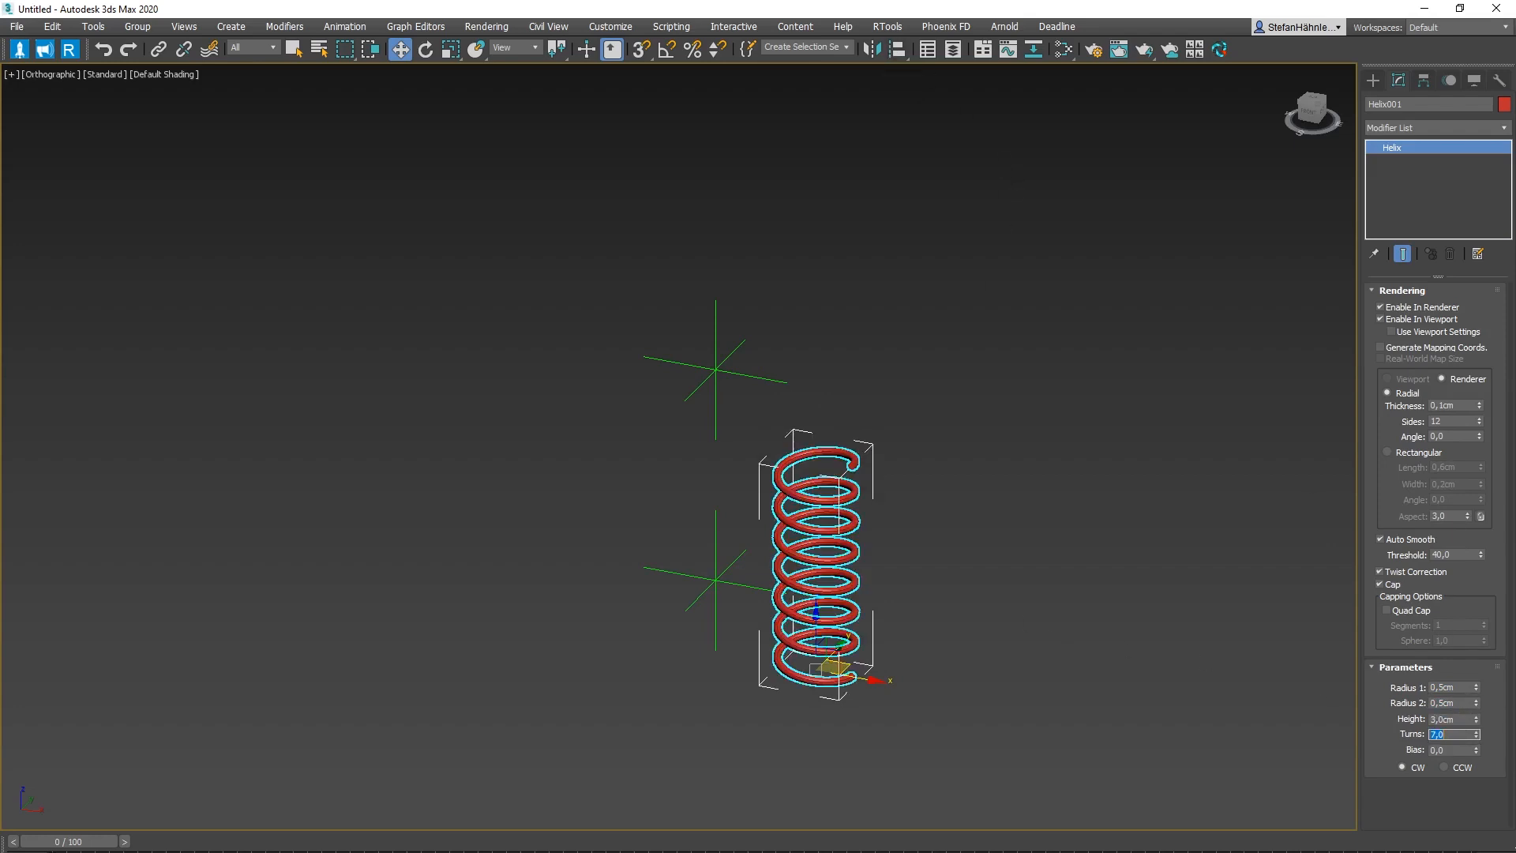
# Align the helix to HLP_Spring1 in X, Y and Z position, pivot point to pivot point
pyautogui.click(905, 52)
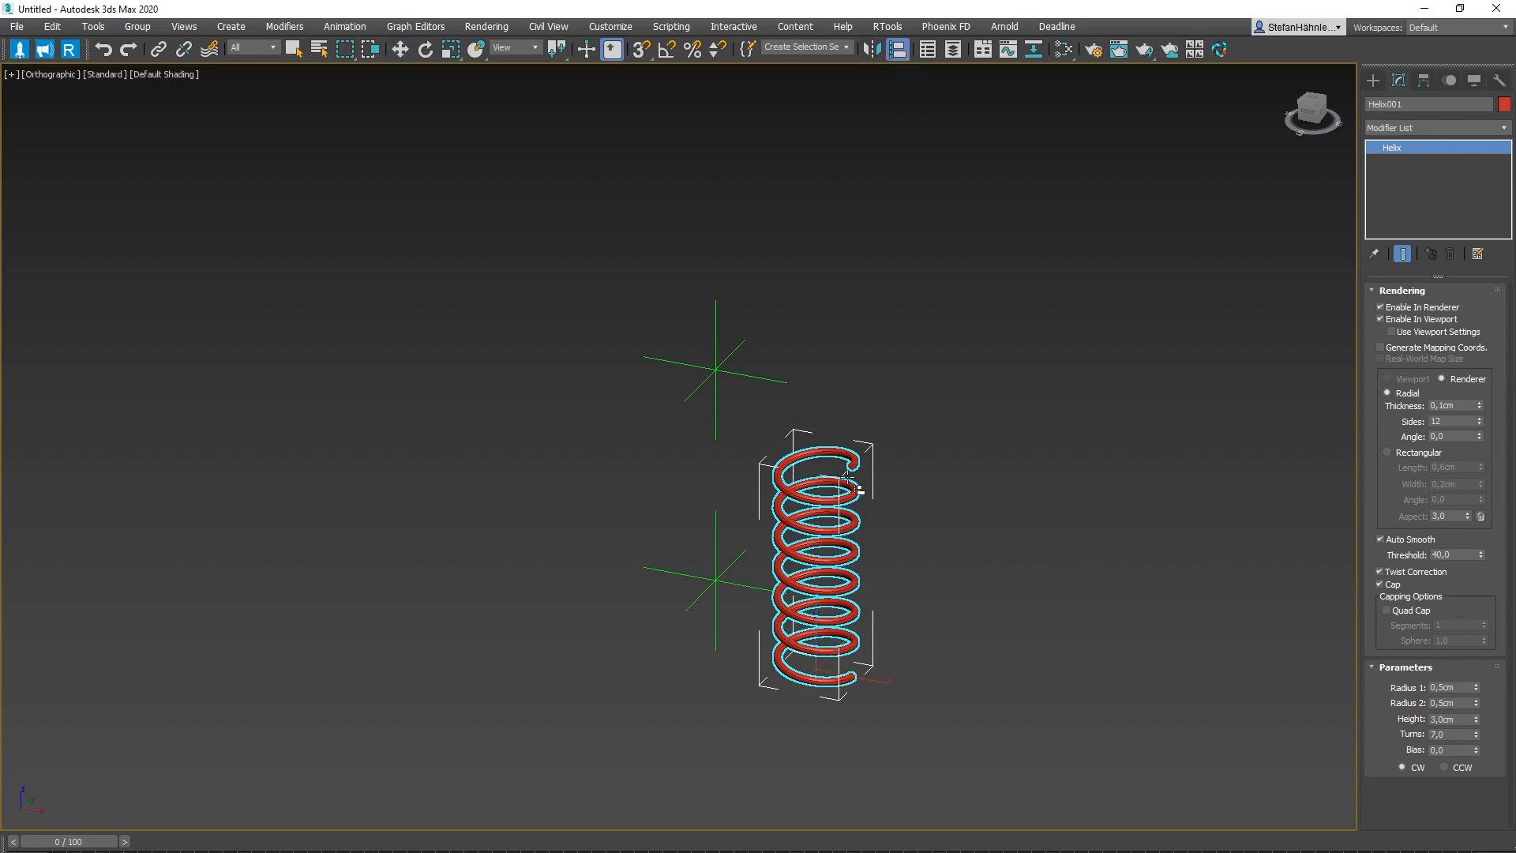
pyautogui.click(715, 581)
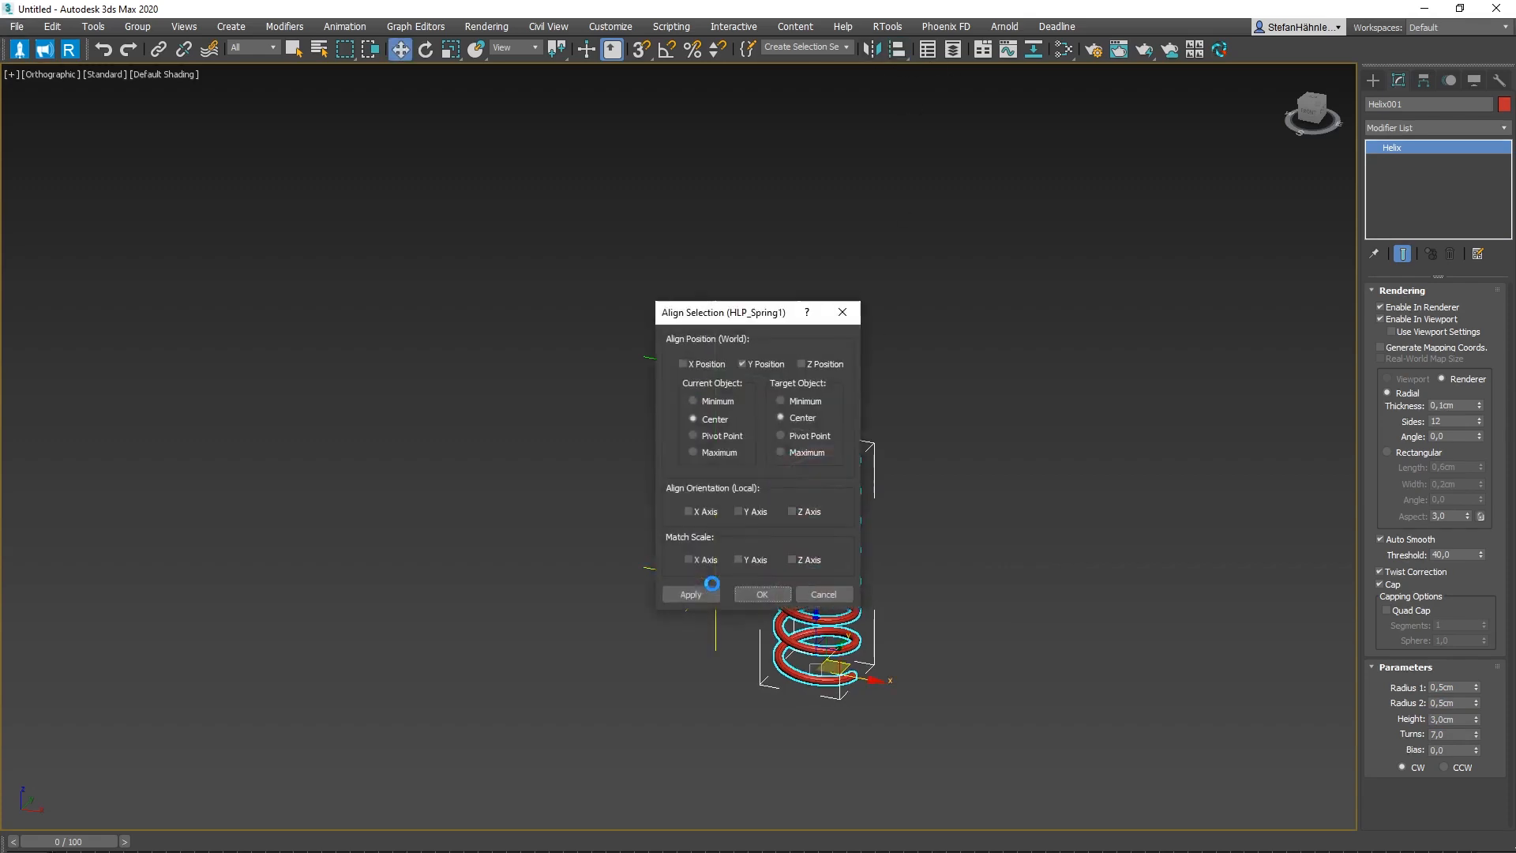
pyautogui.click(719, 435)
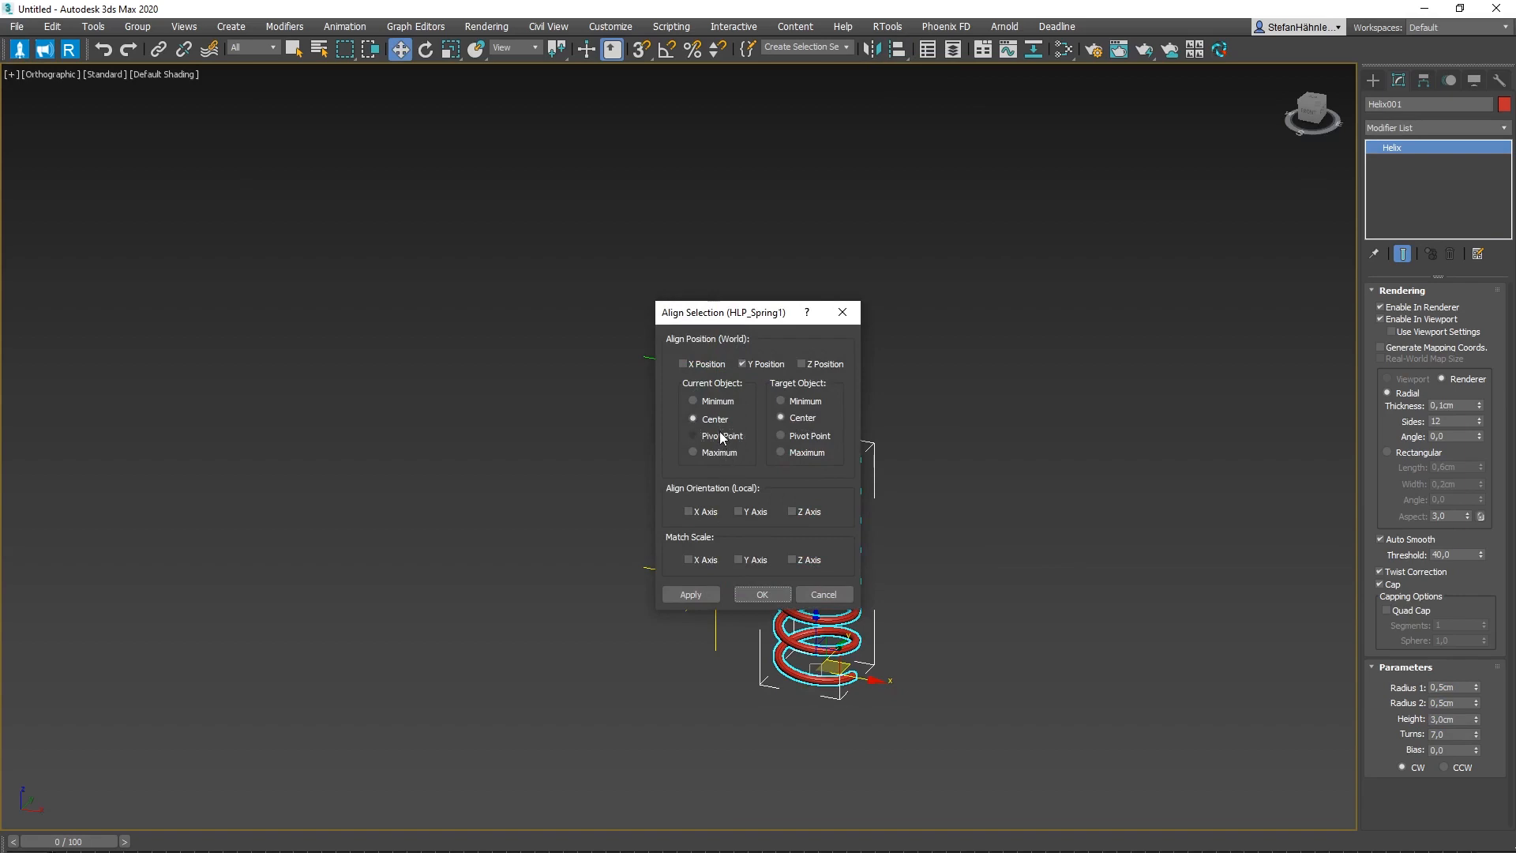
pyautogui.click(819, 440)
pyautogui.click(708, 363)
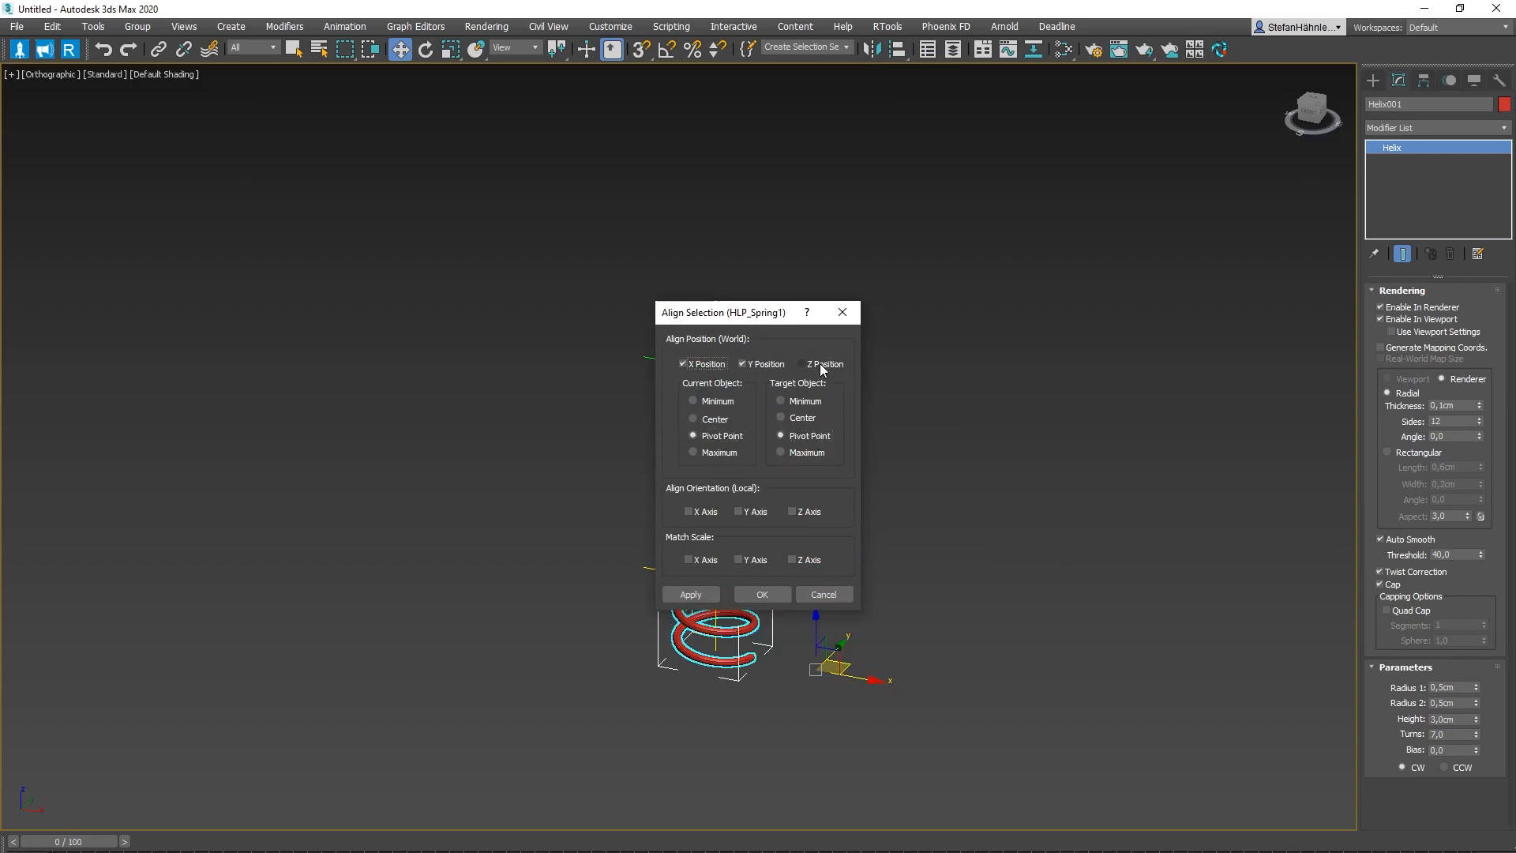
pyautogui.click(821, 365)
pyautogui.click(763, 595)
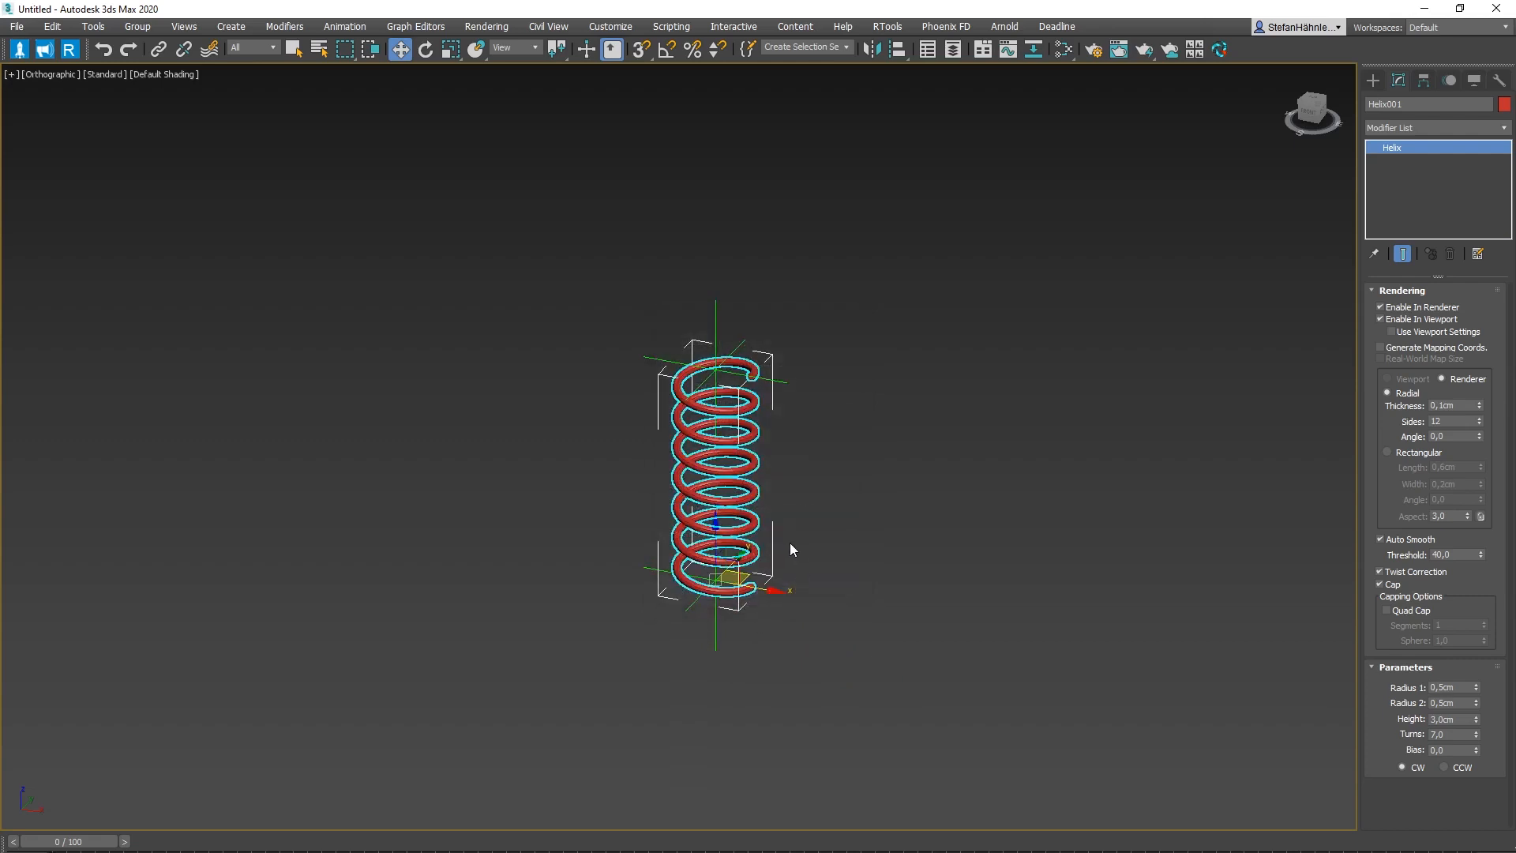
pyautogui.keyDown('alt'); pyautogui.moveTo(785, 515); pyautogui.dragTo(774, 519, button='middle'); pyautogui.keyUp('alt')
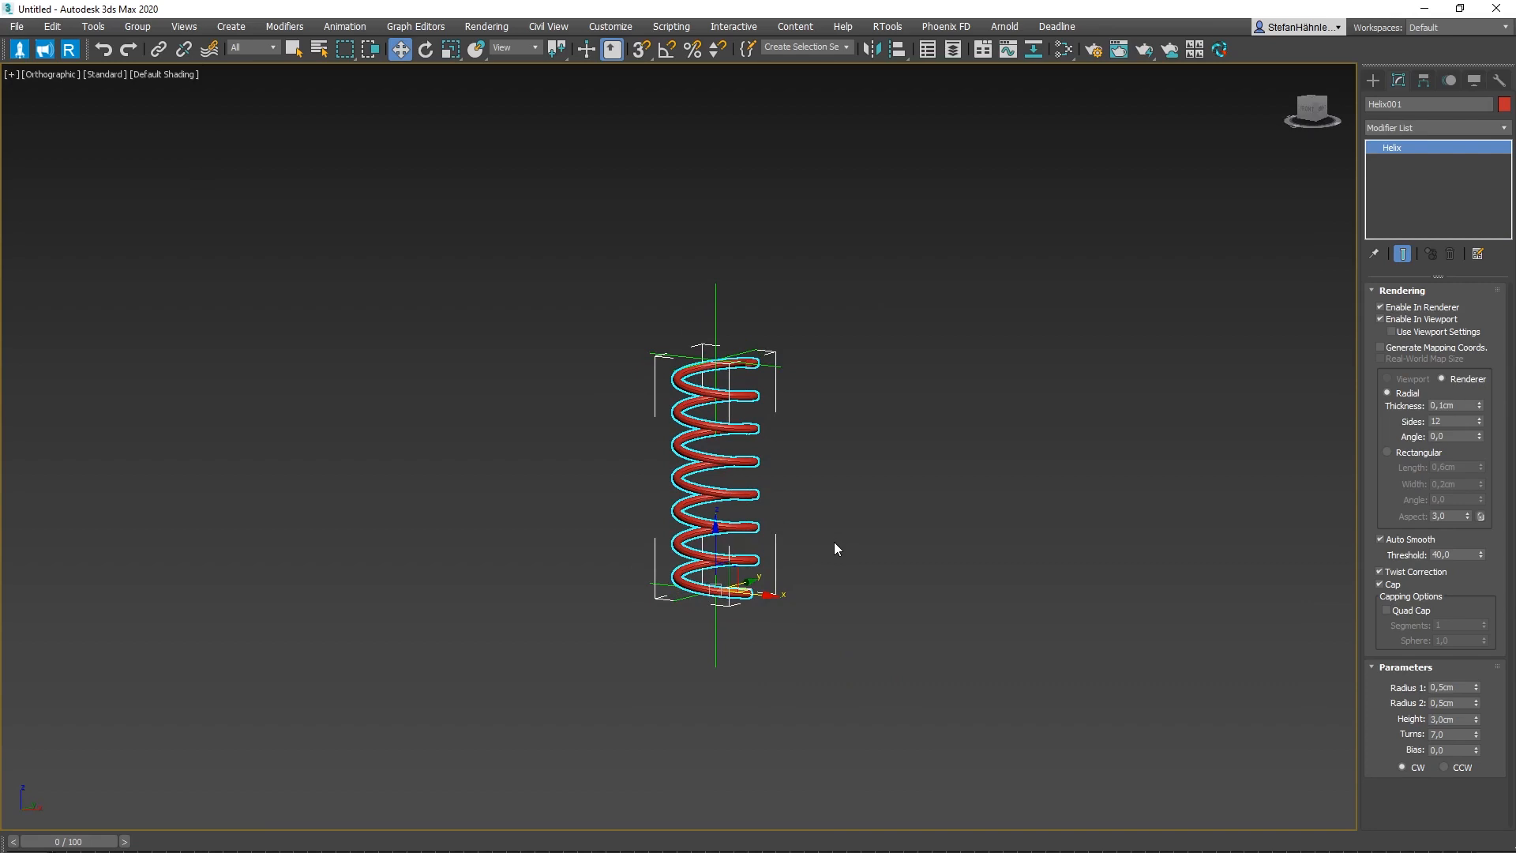
# Test-move HLP_Spring1 away from the helix and cancel the move
pyautogui.moveTo(762, 630); pyautogui.dragTo(661, 678)
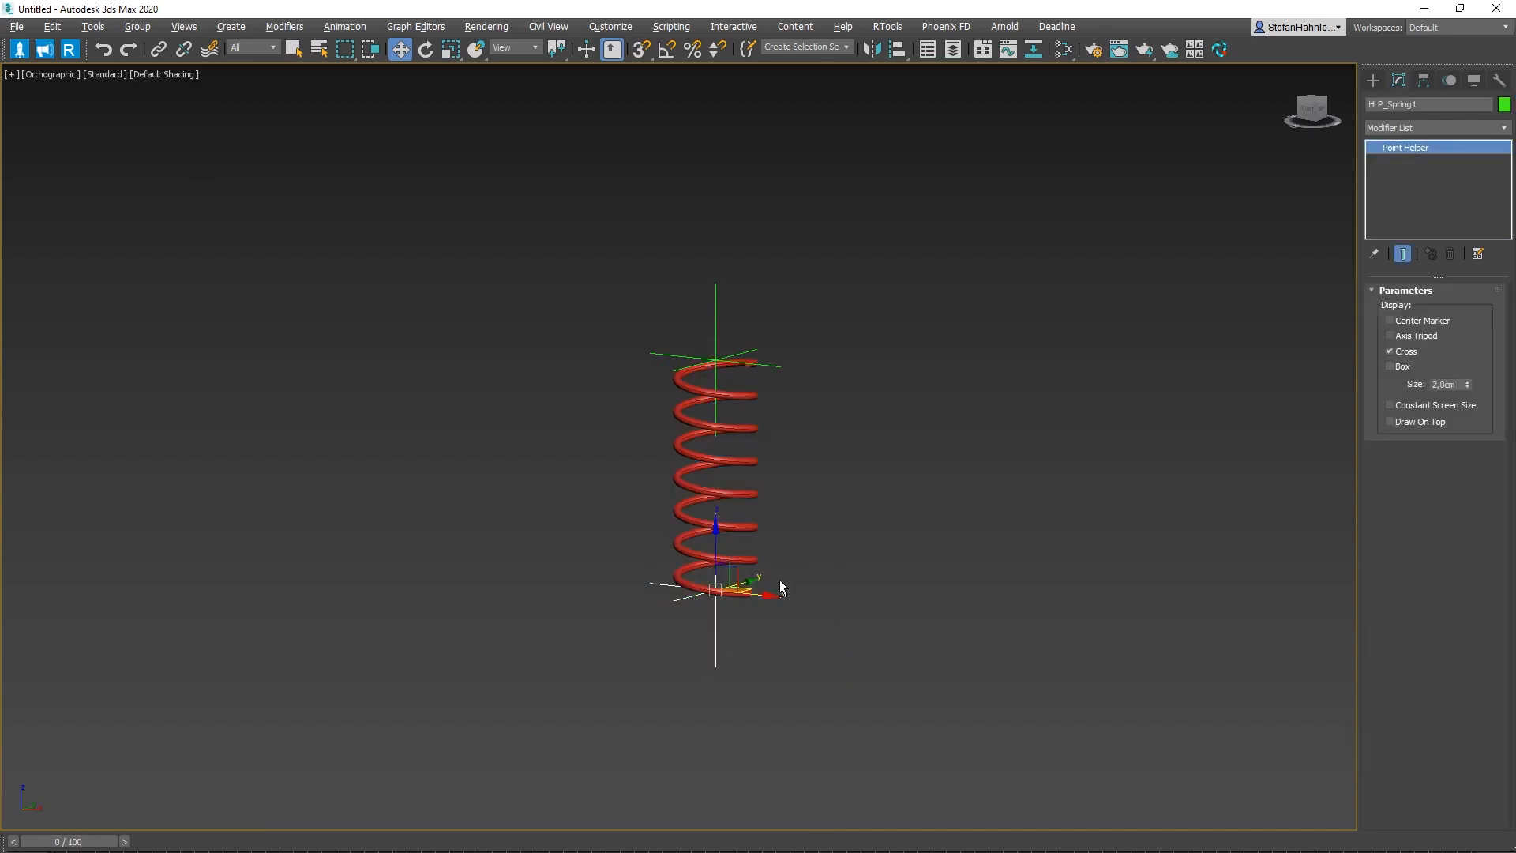
pyautogui.moveTo(742, 570); pyautogui.dragTo(719, 646)
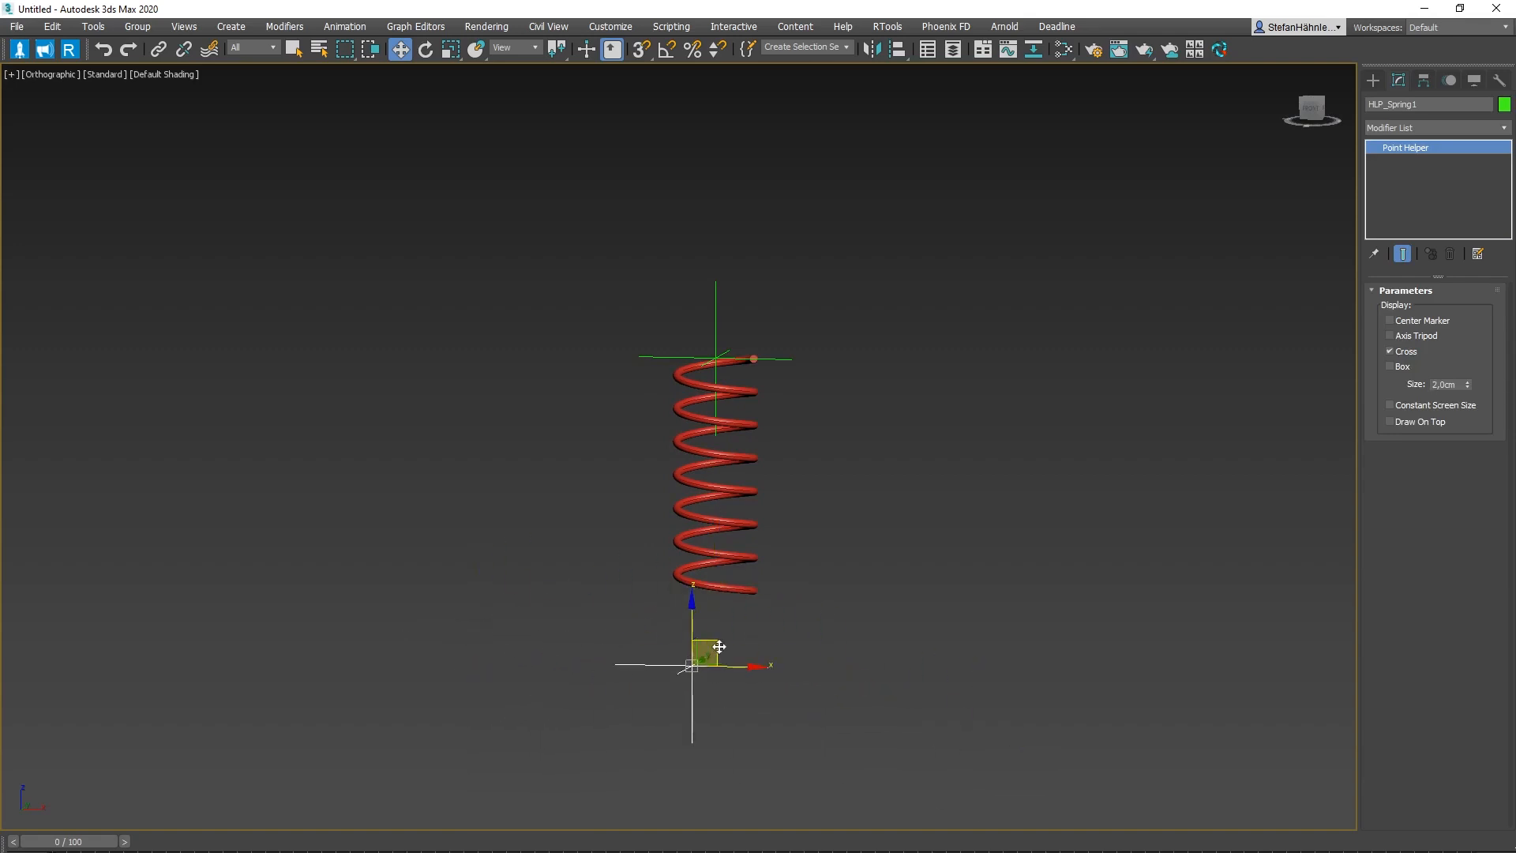
pyautogui.rightClick(719, 647)
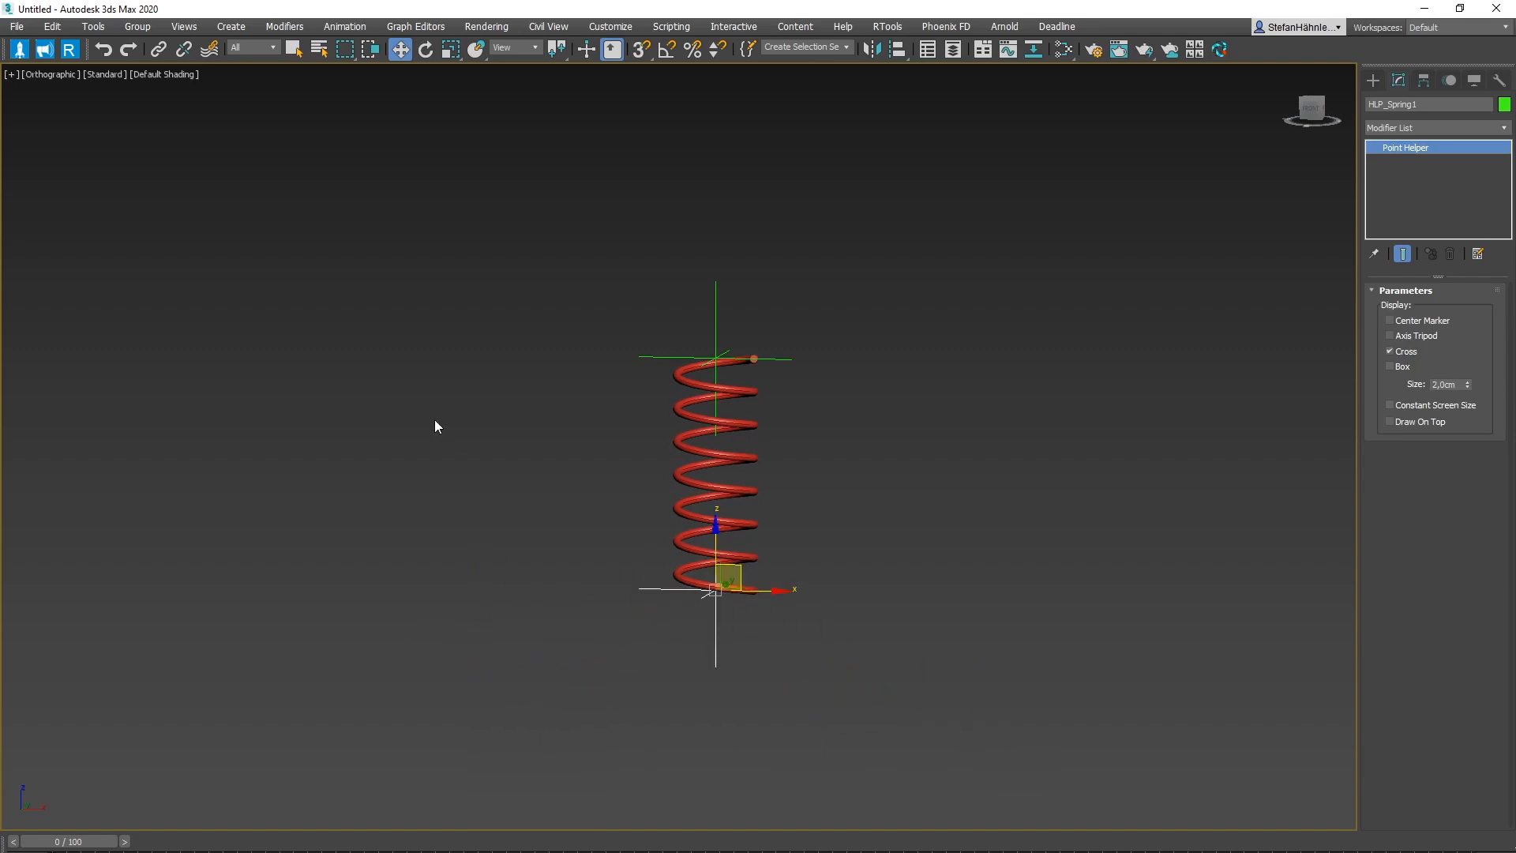
# Link the helix as a child of HLP_Spring1 and return to the Move tool with that helper selected
pyautogui.click(684, 479)
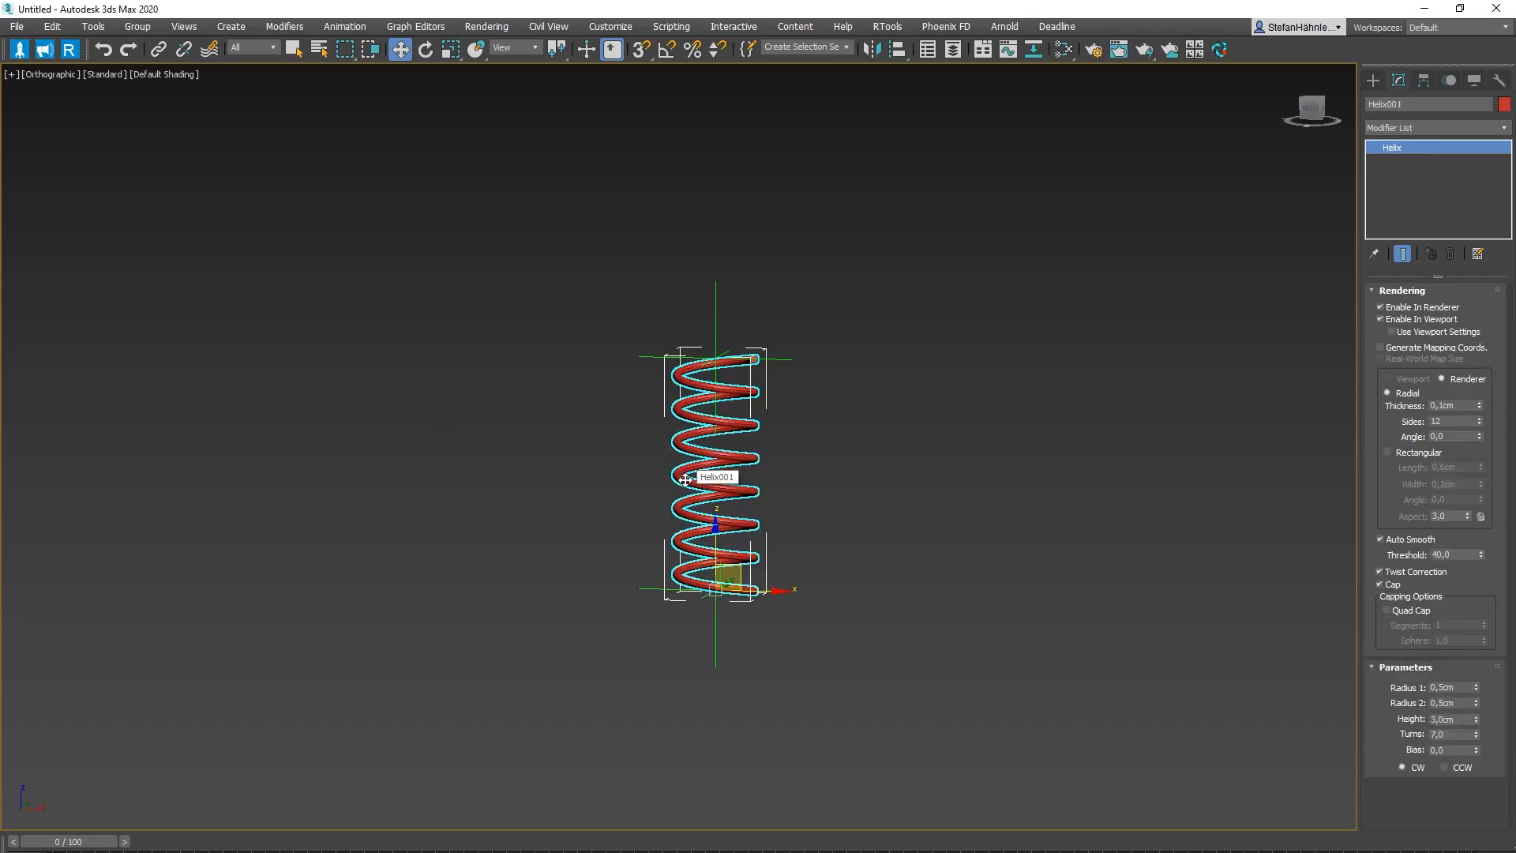
pyautogui.click(158, 51)
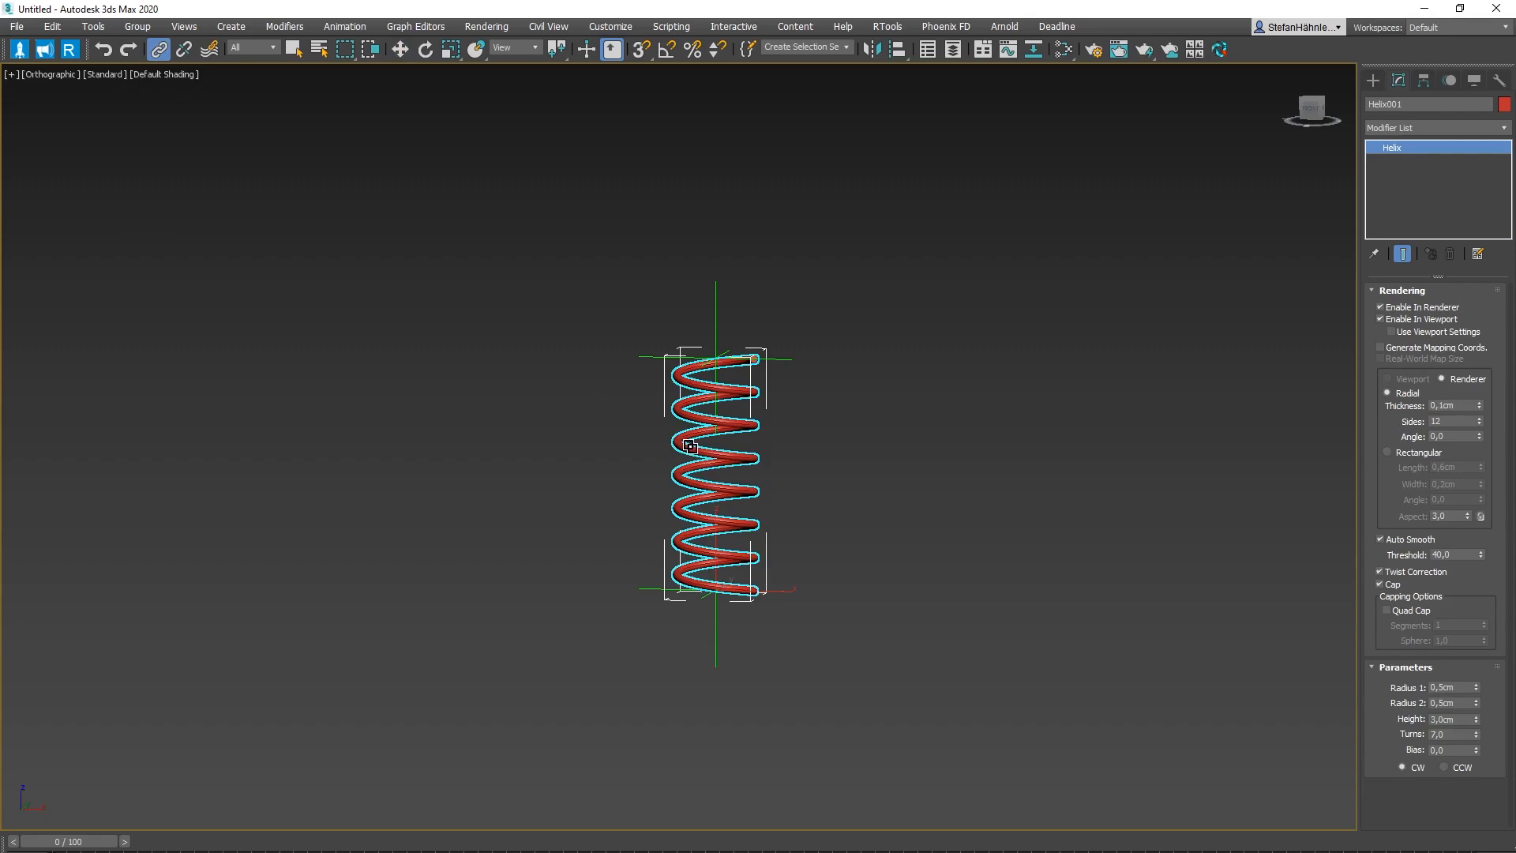
pyautogui.moveTo(716, 622)
pyautogui.mouseDown()
pyautogui.moveTo(691, 619)
pyautogui.moveTo(883, 623)
pyautogui.moveTo(643, 609)
pyautogui.moveTo(675, 584)
pyautogui.moveTo(905, 614)
pyautogui.moveTo(782, 610)
pyautogui.moveTo(704, 631)
pyautogui.mouseUp()
pyautogui.click(717, 622)
pyautogui.press('w')
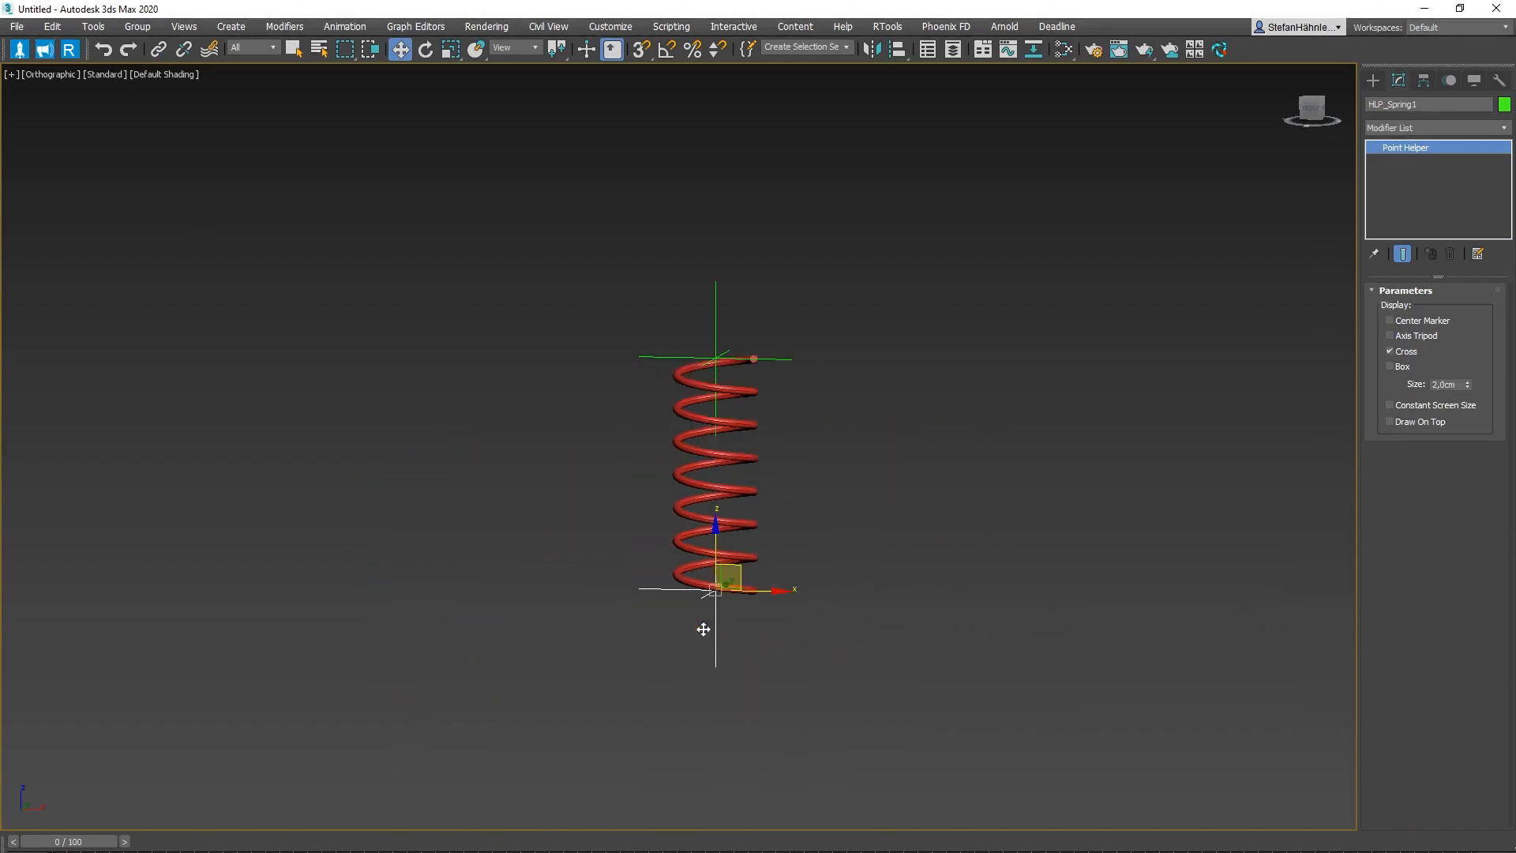
# Add a LookAt constraint to the helix with HLP_Spring2 as its target
pyautogui.click(749, 493)
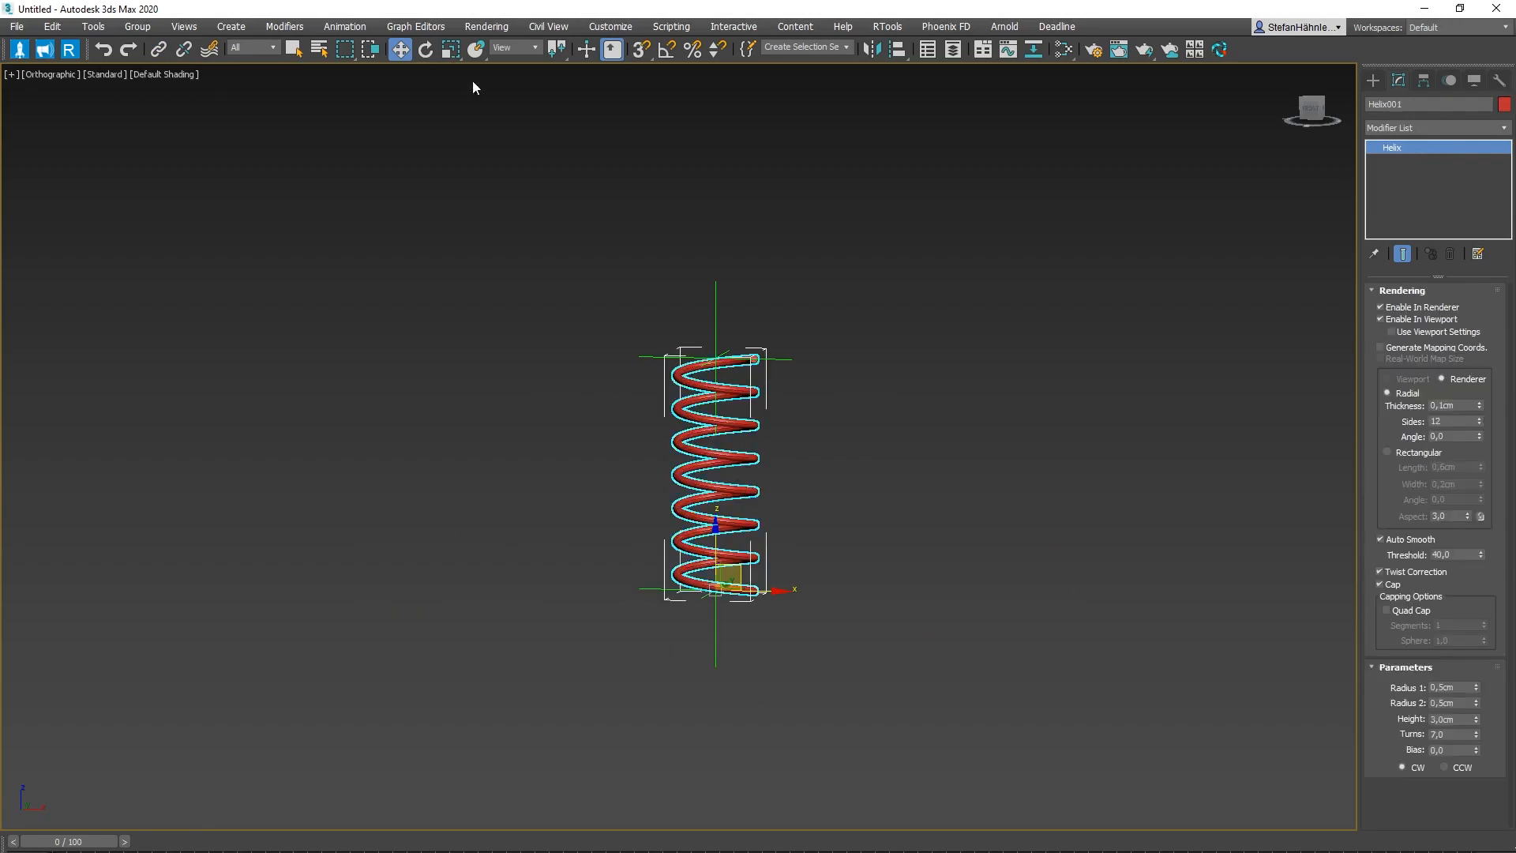
pyautogui.click(343, 27)
pyautogui.moveTo(434, 117)
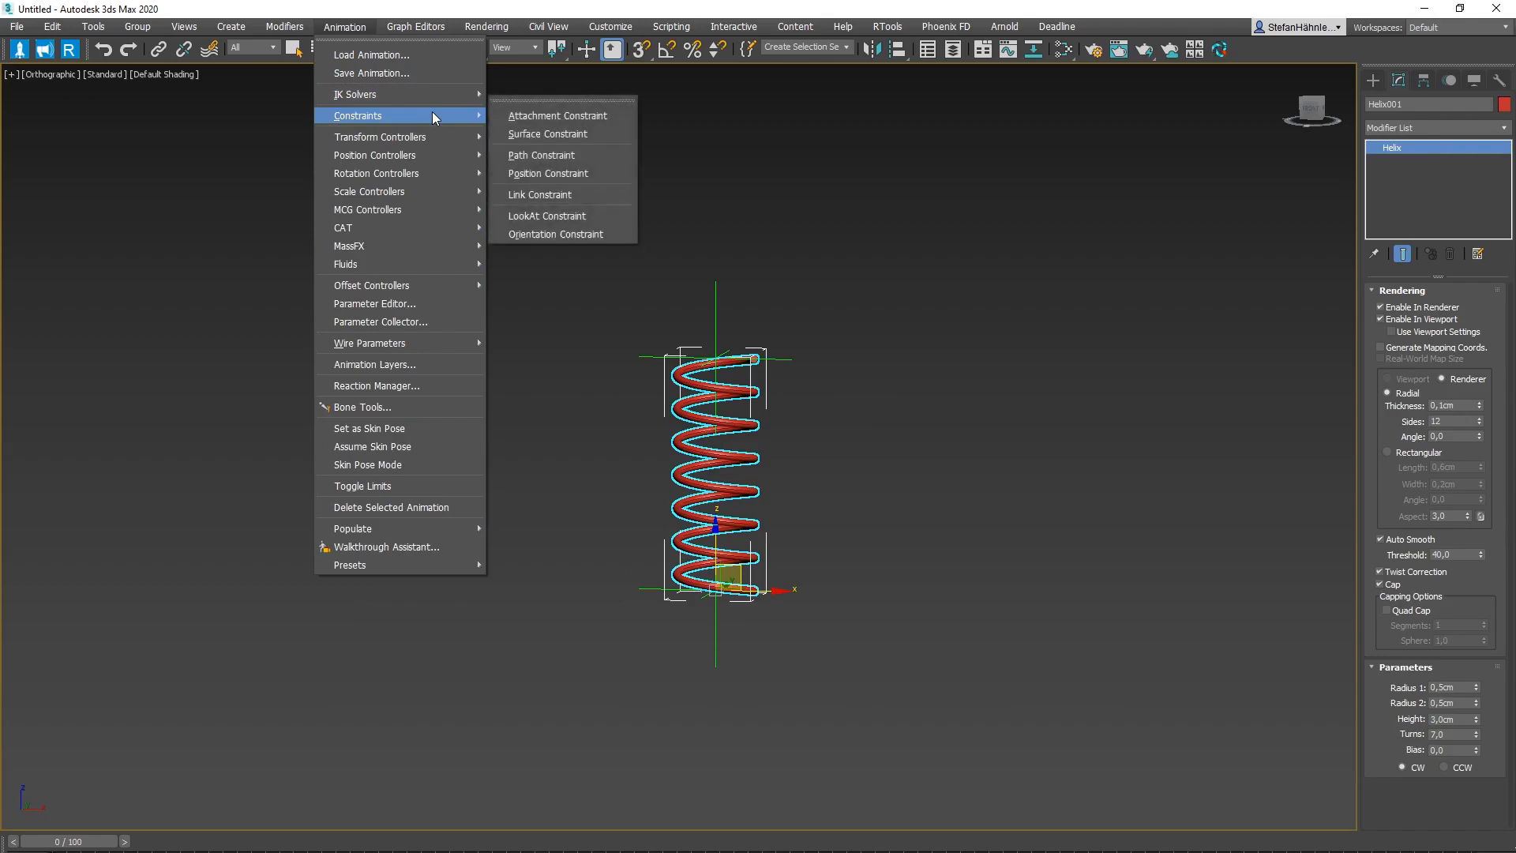
pyautogui.click(562, 221)
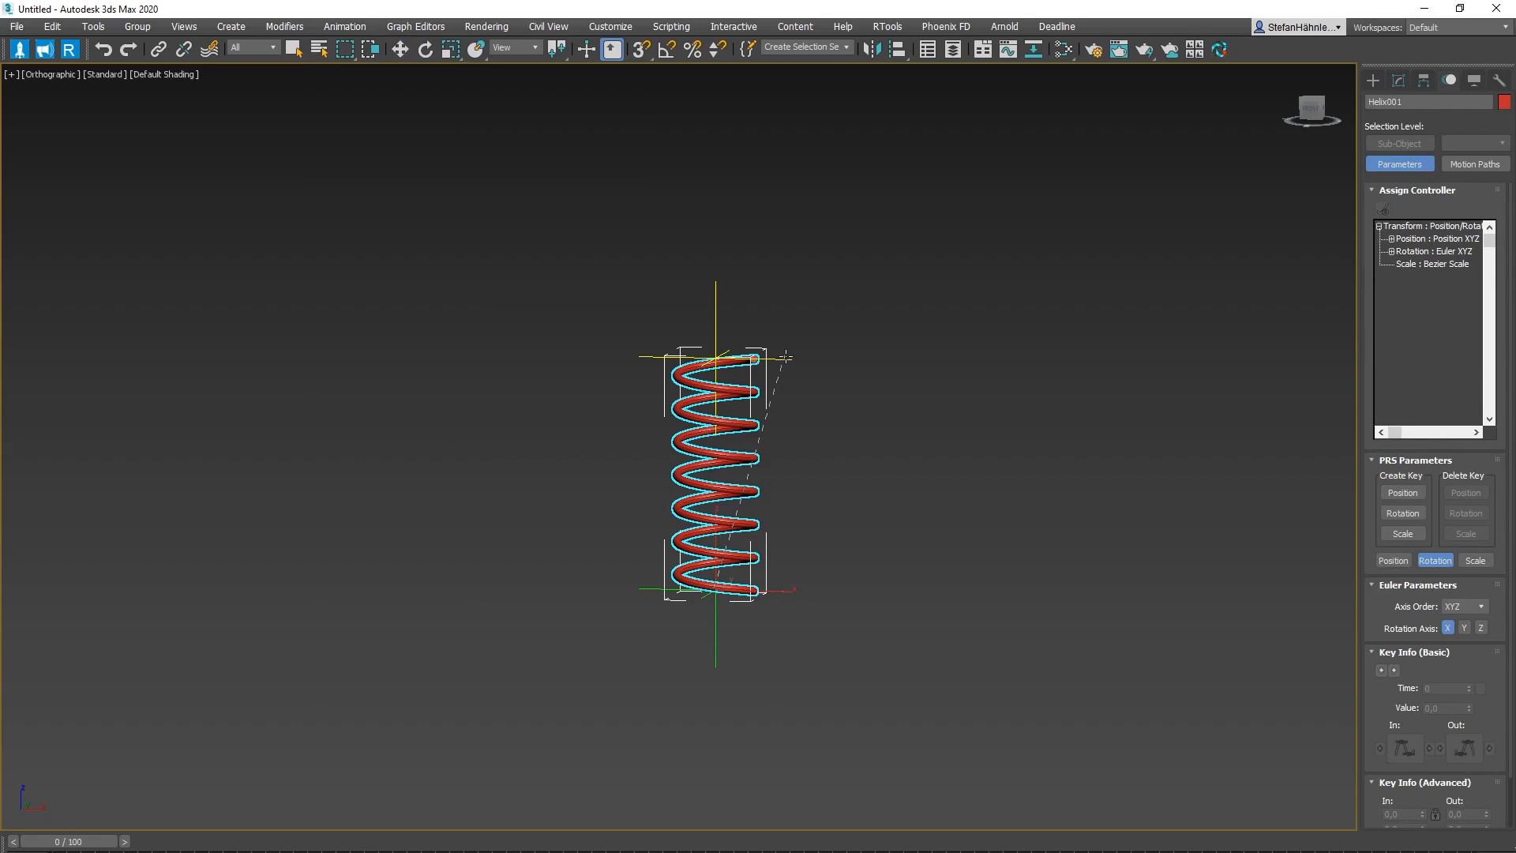
pyautogui.click(786, 357)
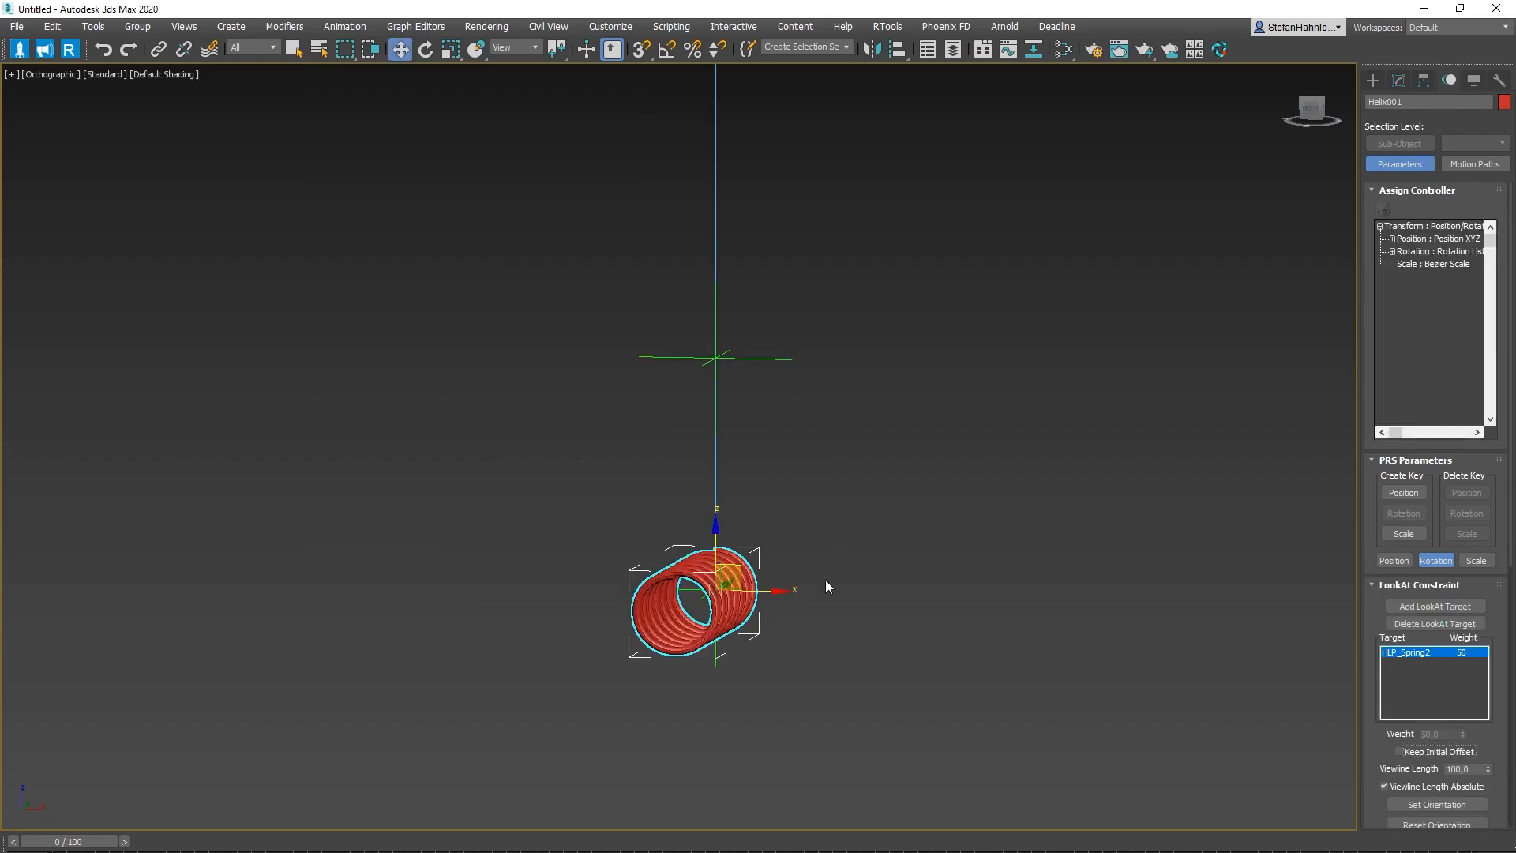
# Set the LookAt axis of the helix's constraint to Z
pyautogui.keyDown('alt'); pyautogui.moveTo(1004, 628); pyautogui.dragTo(892, 624, button='middle'); pyautogui.keyUp('alt')
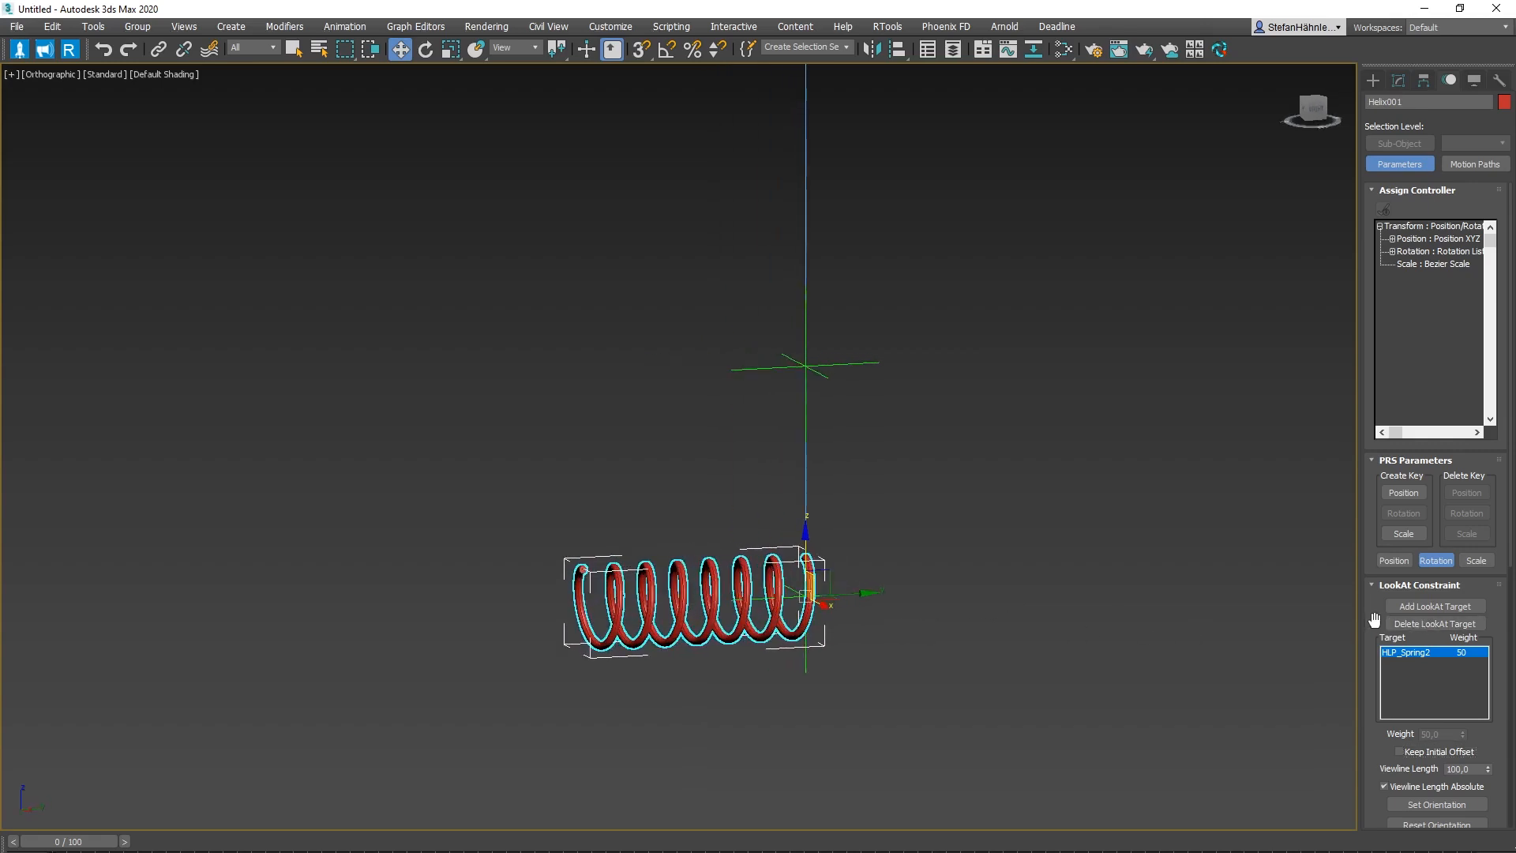
pyautogui.moveTo(1376, 621); pyautogui.dragTo(1376, 455)
pyautogui.click(807, 671)
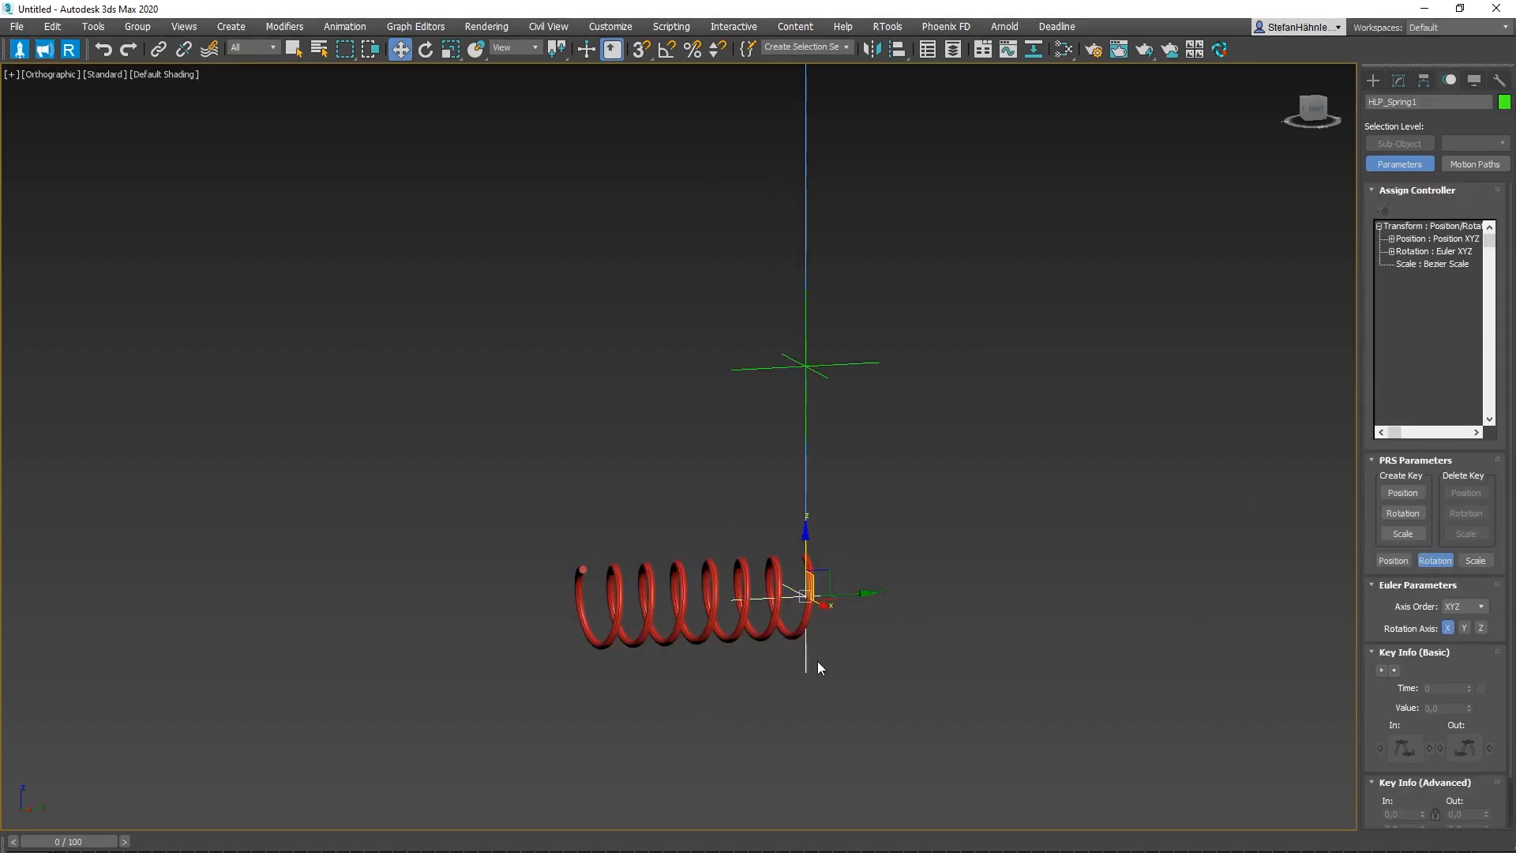
pyautogui.moveTo(830, 569)
pyautogui.mouseDown()
pyautogui.moveTo(718, 687)
pyautogui.moveTo(864, 552)
pyautogui.moveTo(891, 569)
pyautogui.moveTo(626, 605)
pyautogui.moveTo(794, 604)
pyautogui.moveTo(830, 569)
pyautogui.mouseUp()
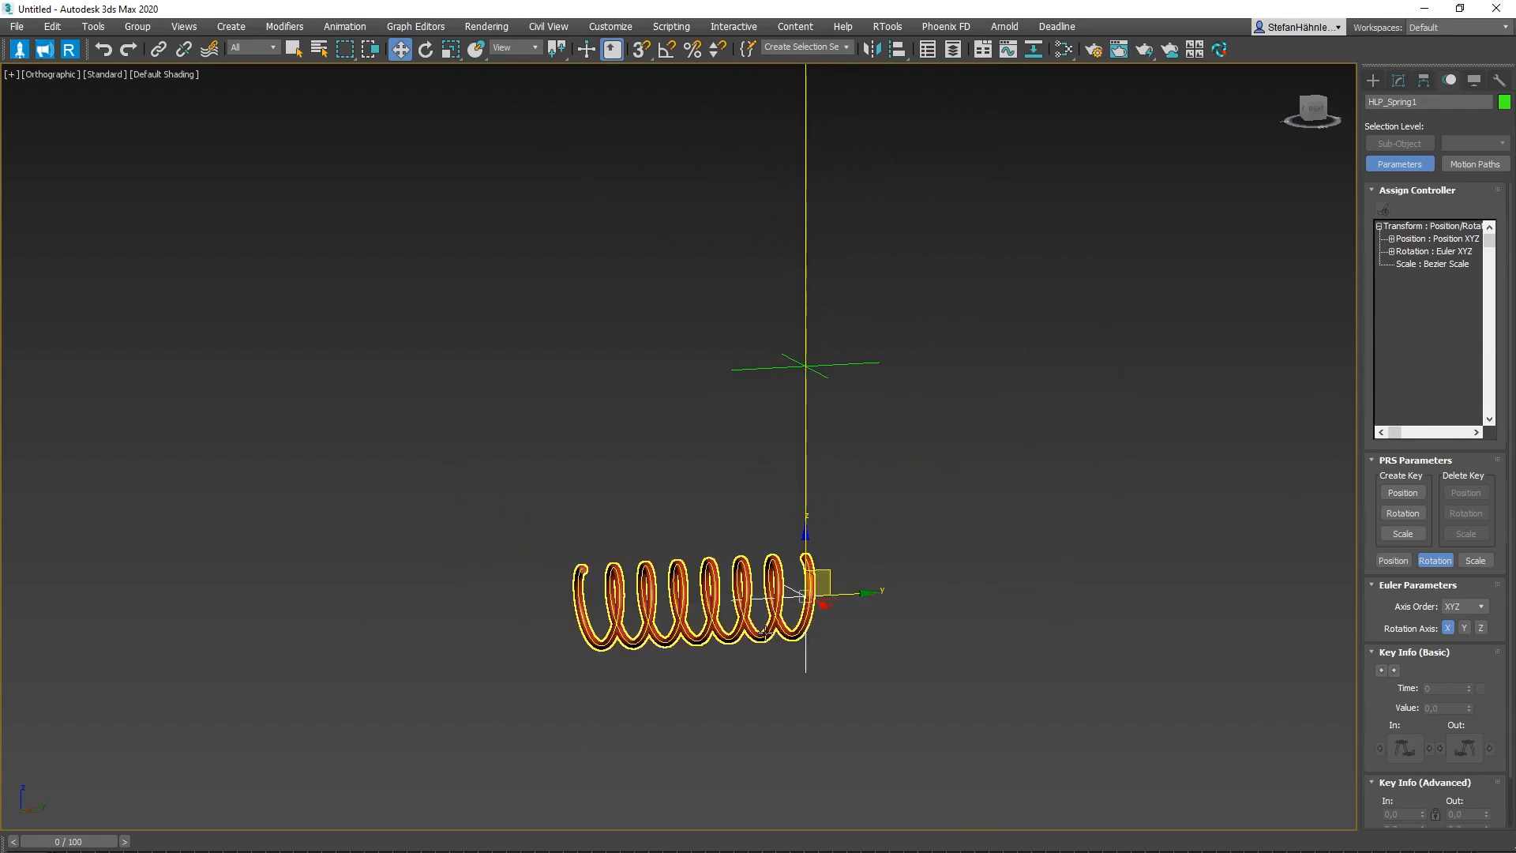
pyautogui.click(765, 632)
pyautogui.moveTo(1368, 685); pyautogui.dragTo(1377, 443)
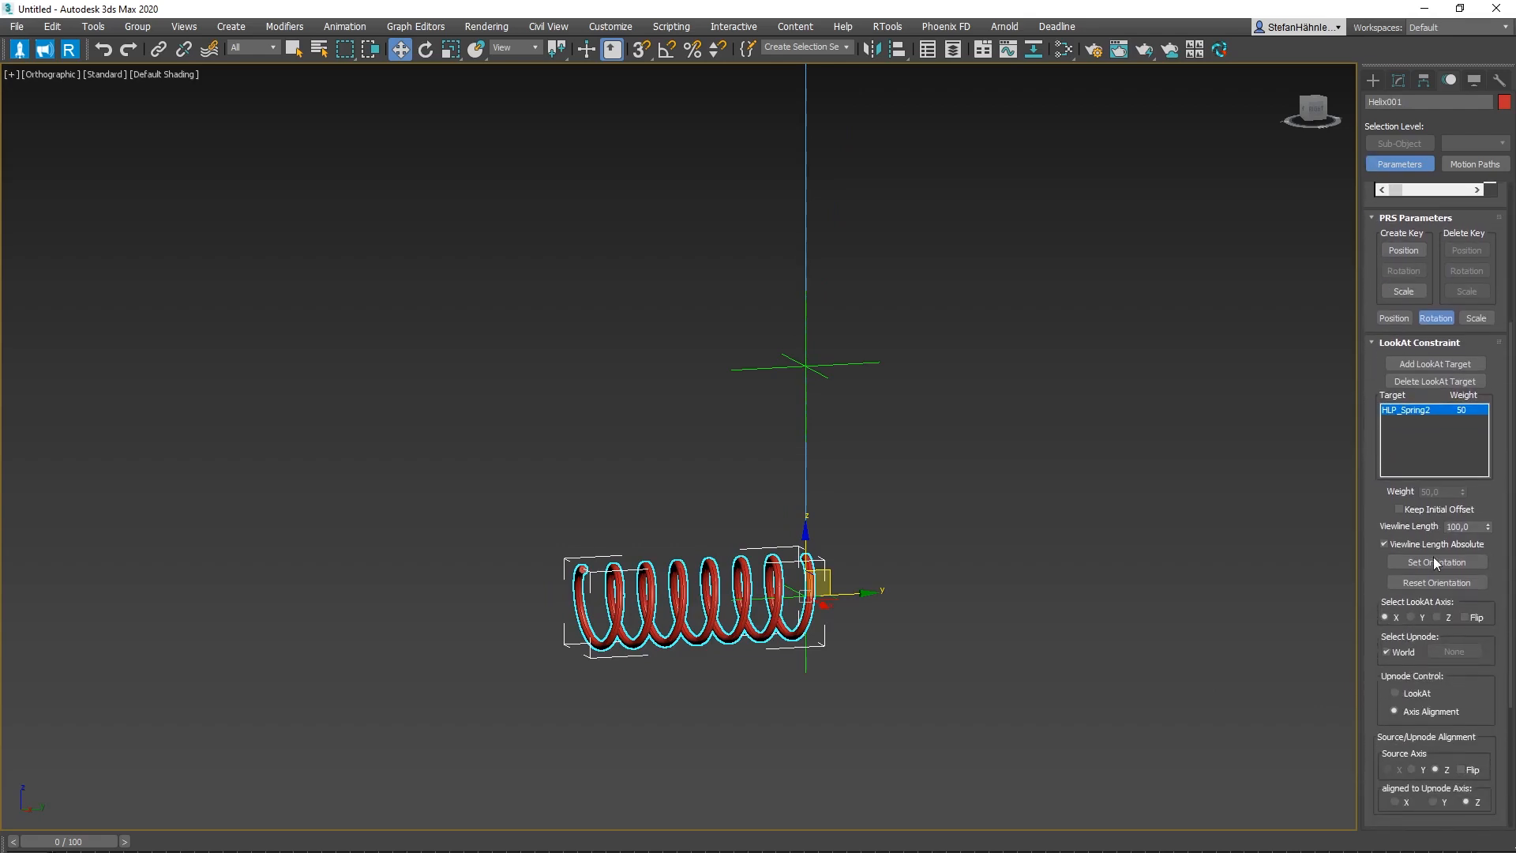
pyautogui.click(1437, 618)
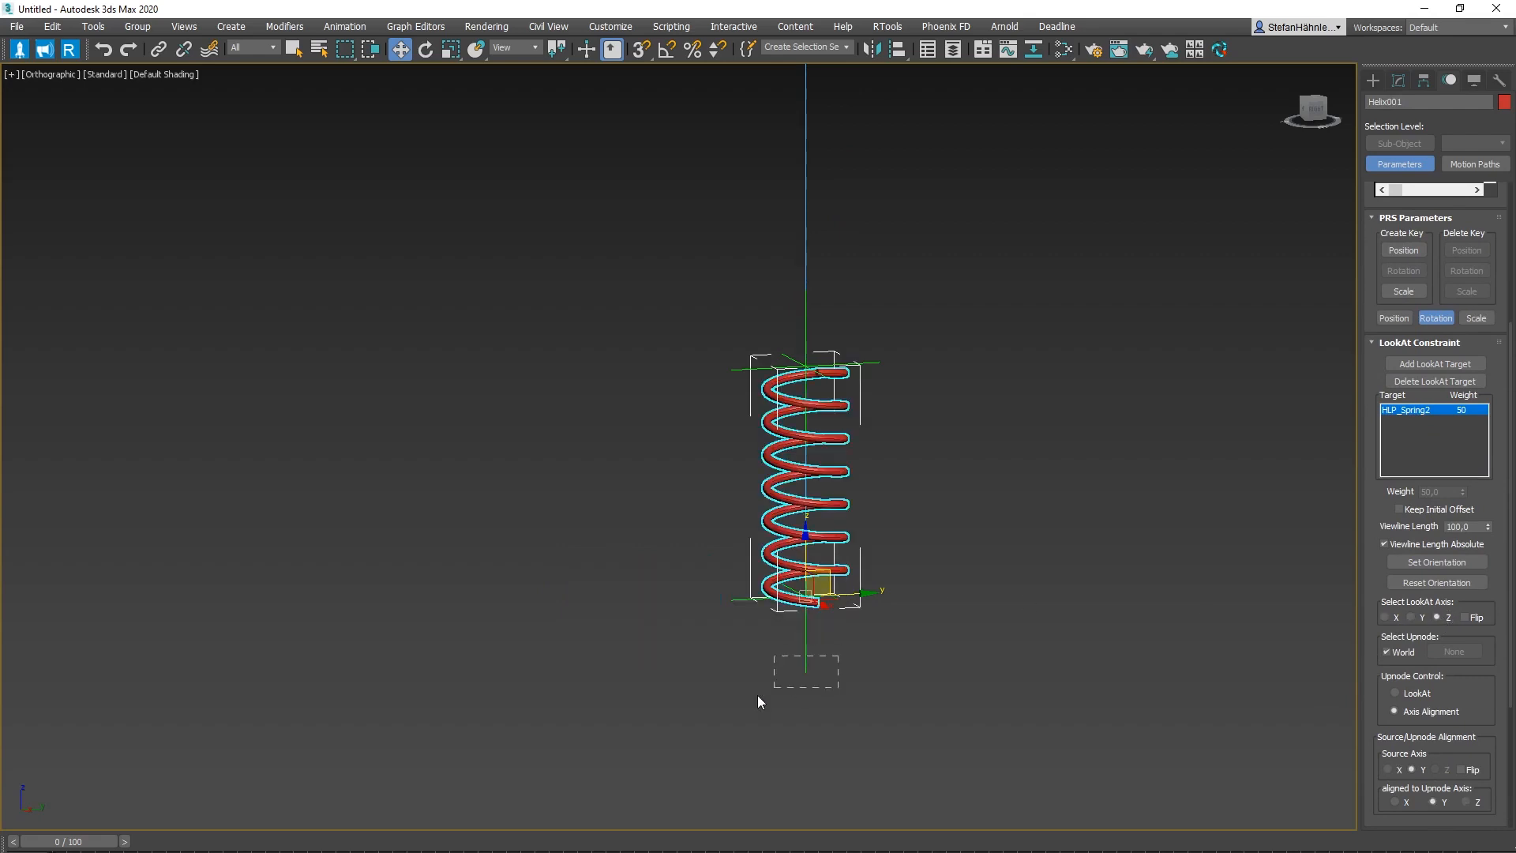
# Test how the helix follows HLP_Spring1 by moving the helper and restoring it, and show the spring shaded in the front view
pyautogui.moveTo(758, 701); pyautogui.dragTo(756, 700)
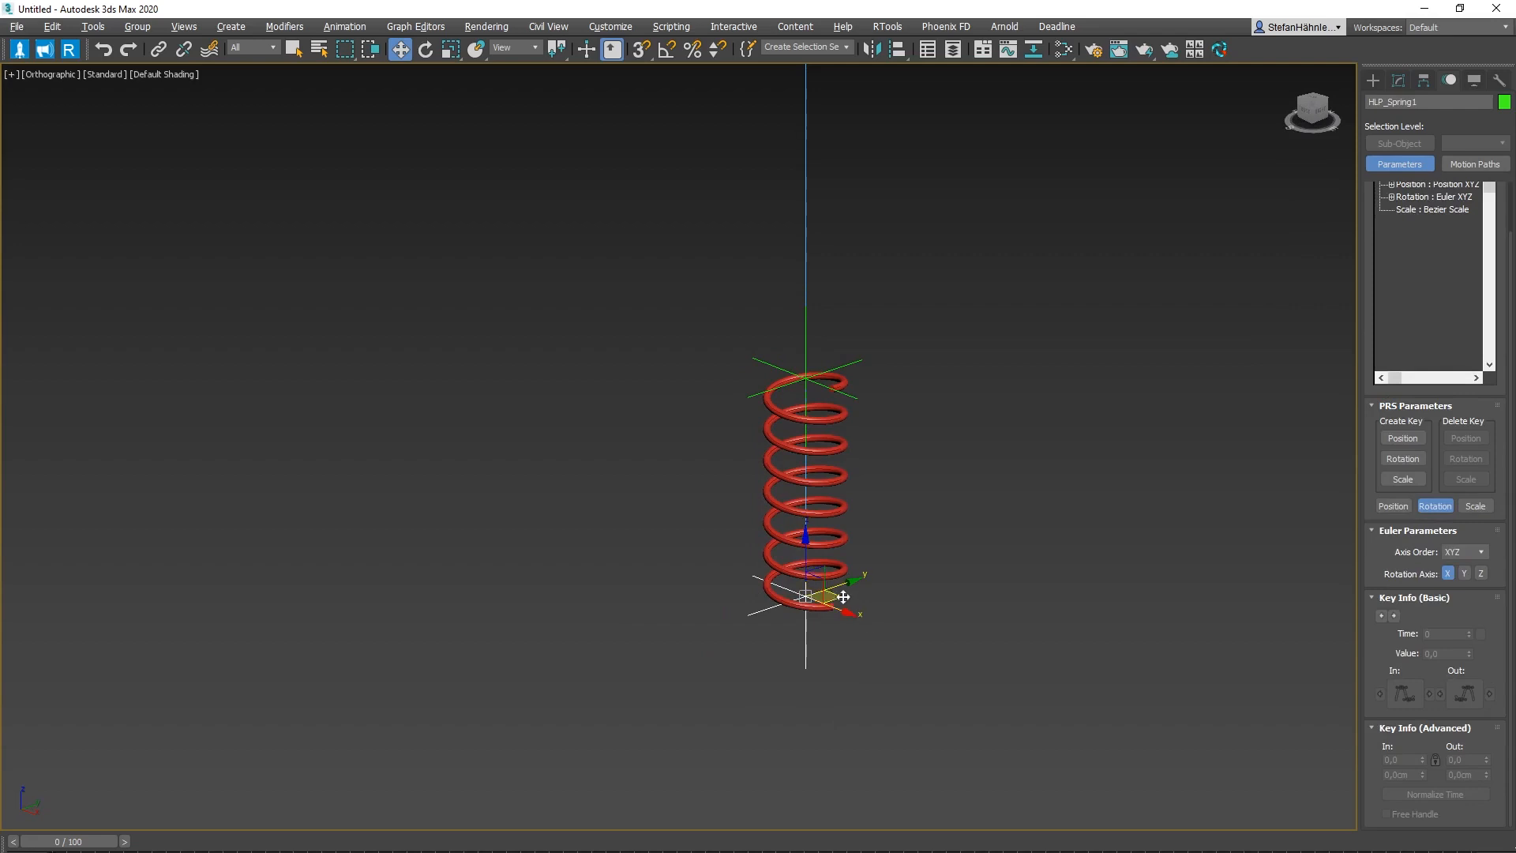
pyautogui.moveTo(843, 597); pyautogui.dragTo(687, 664)
pyautogui.moveTo(785, 598)
pyautogui.mouseDown()
pyautogui.moveTo(861, 687)
pyautogui.moveTo(695, 778)
pyautogui.moveTo(818, 619)
pyautogui.moveTo(760, 611)
pyautogui.moveTo(806, 596)
pyautogui.mouseUp()
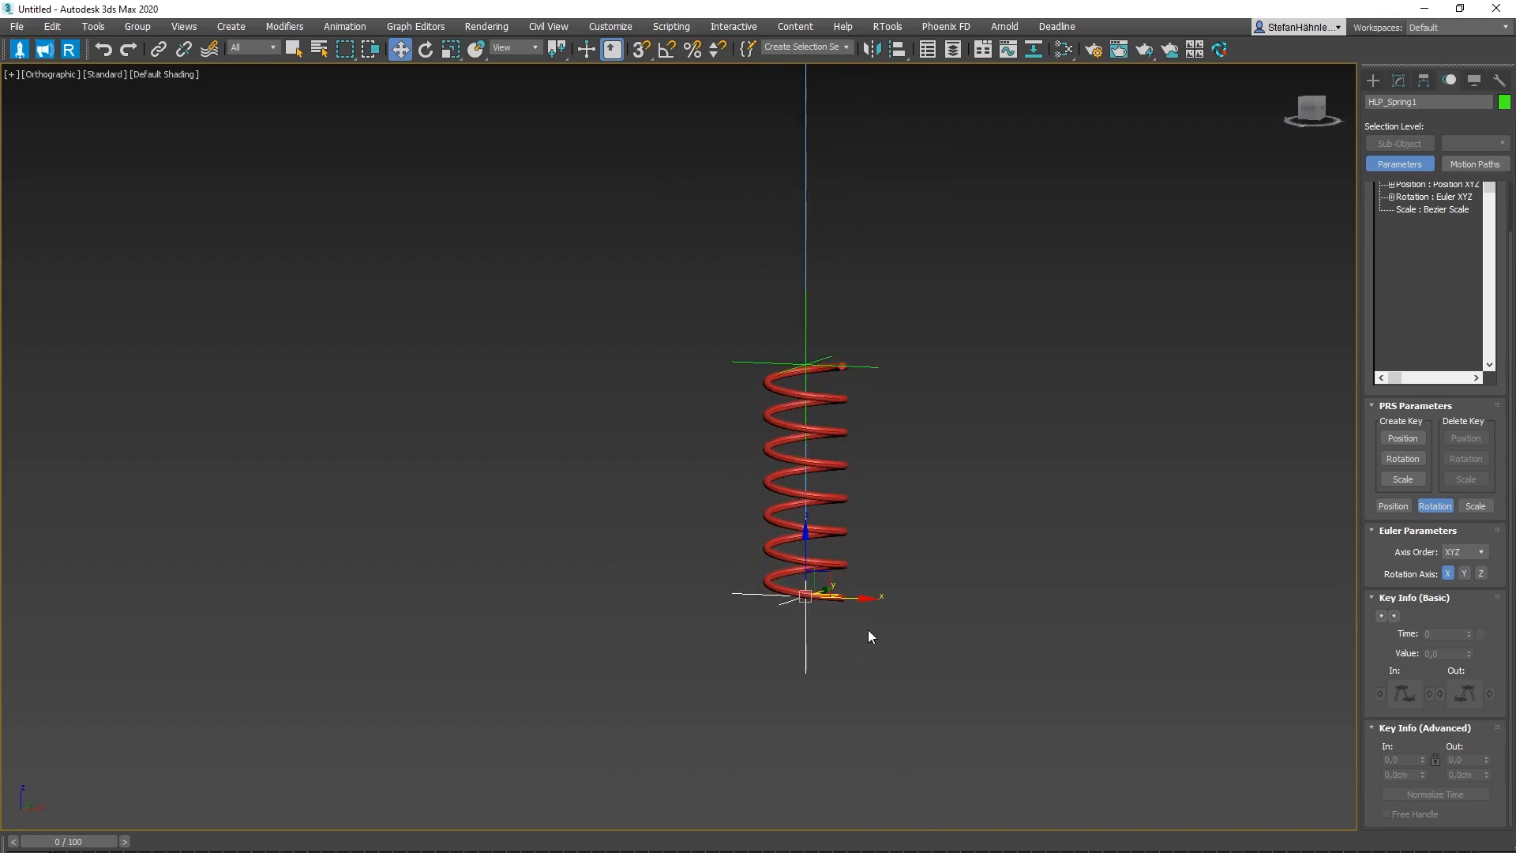
pyautogui.press('f')
pyautogui.moveTo(794, 412); pyautogui.dragTo(742, 630, button='middle')
pyautogui.scroll(-2, 742, 631)
pyautogui.press('F3')
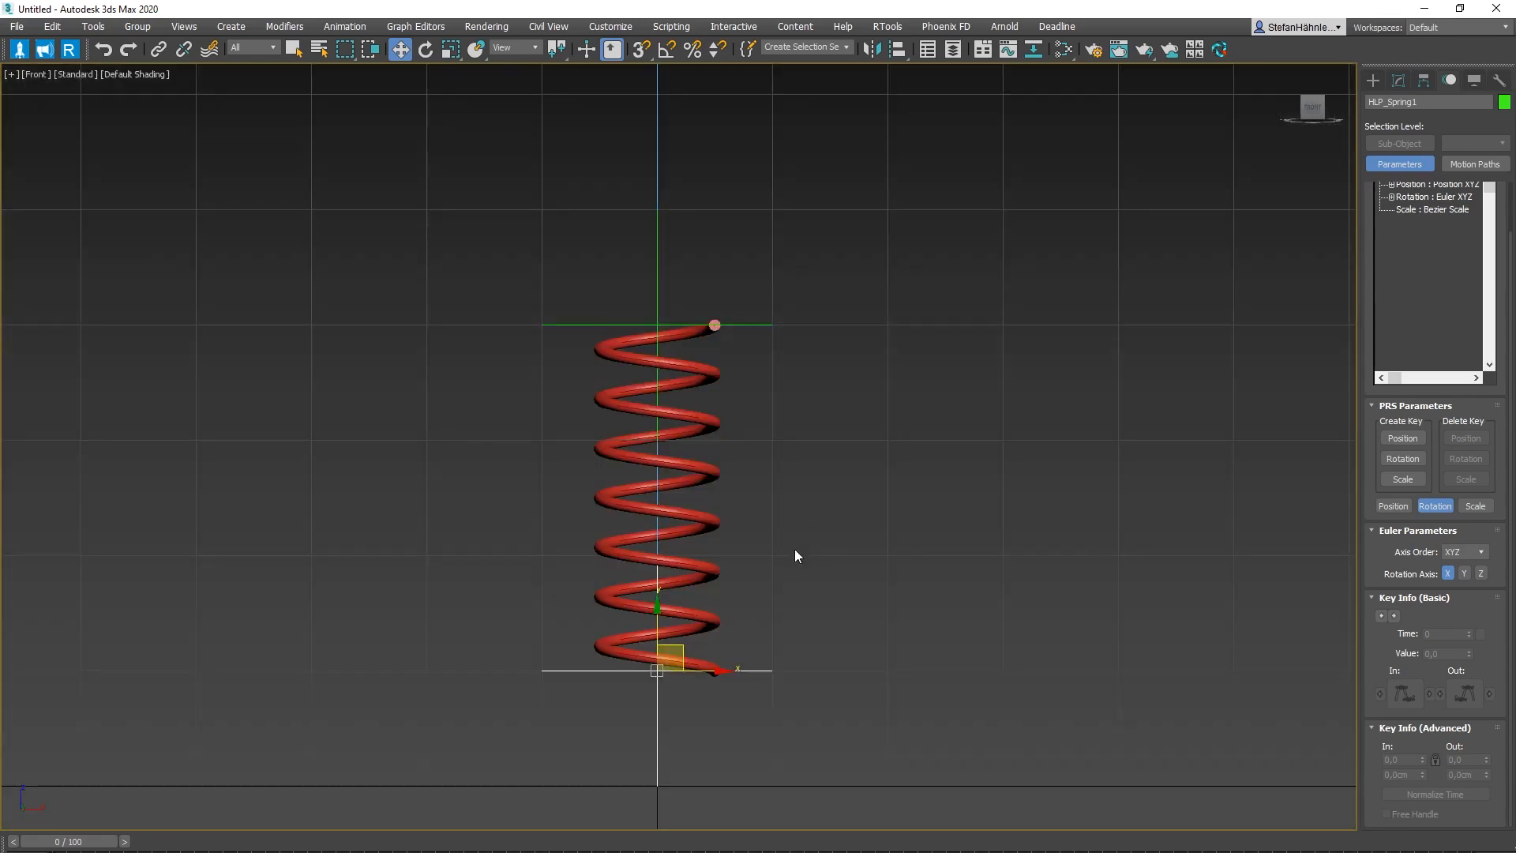
# Switch to Photoshop, add the text "length [0,0,3]" beneath "length (P2-P1)", and return to 3ds Max
pyautogui.moveTo(562, 851)
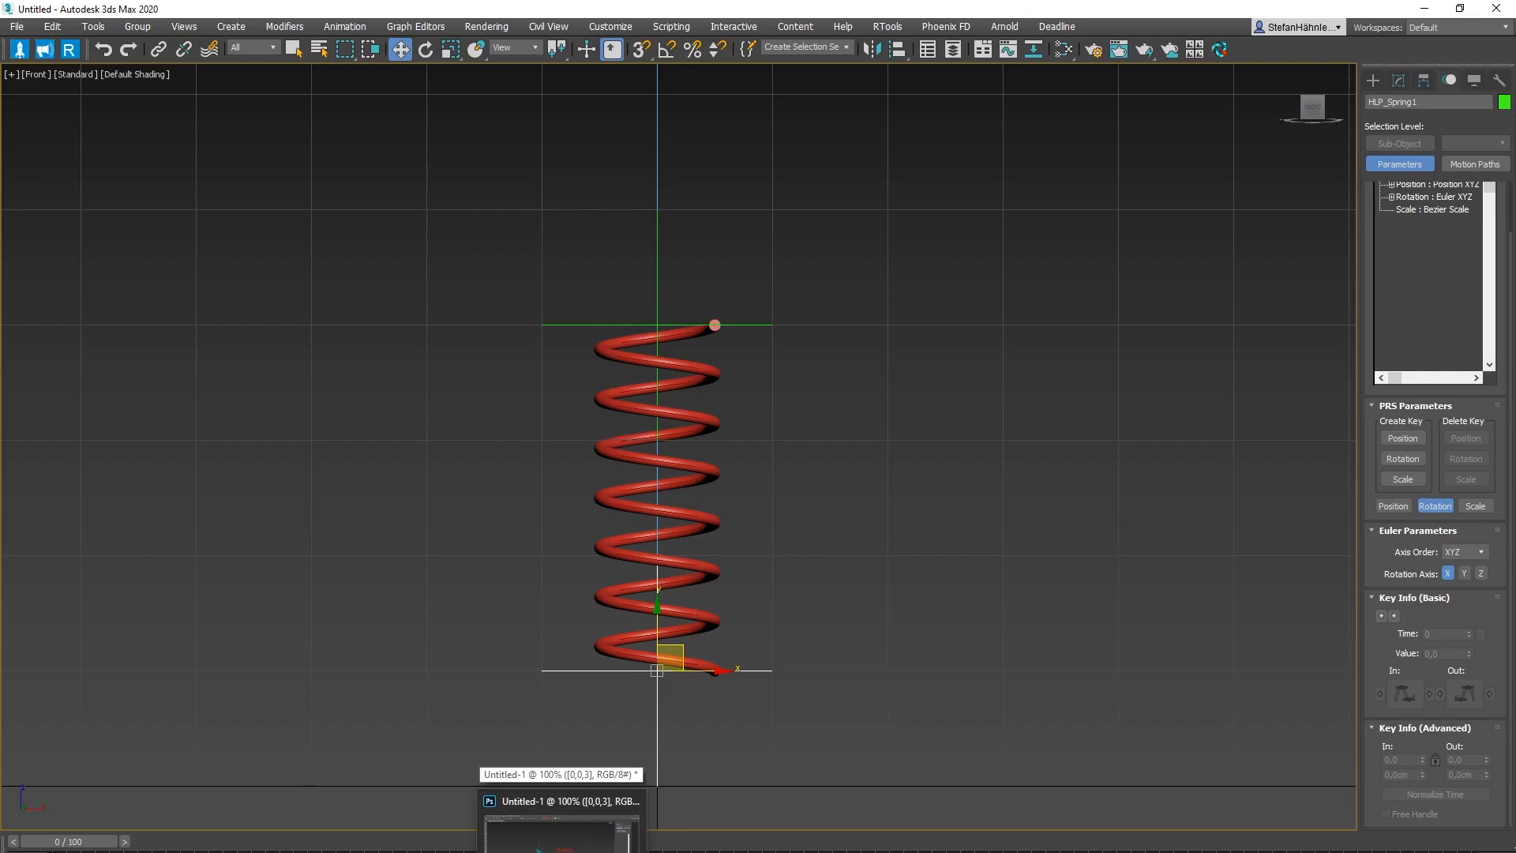
pyautogui.click(563, 833)
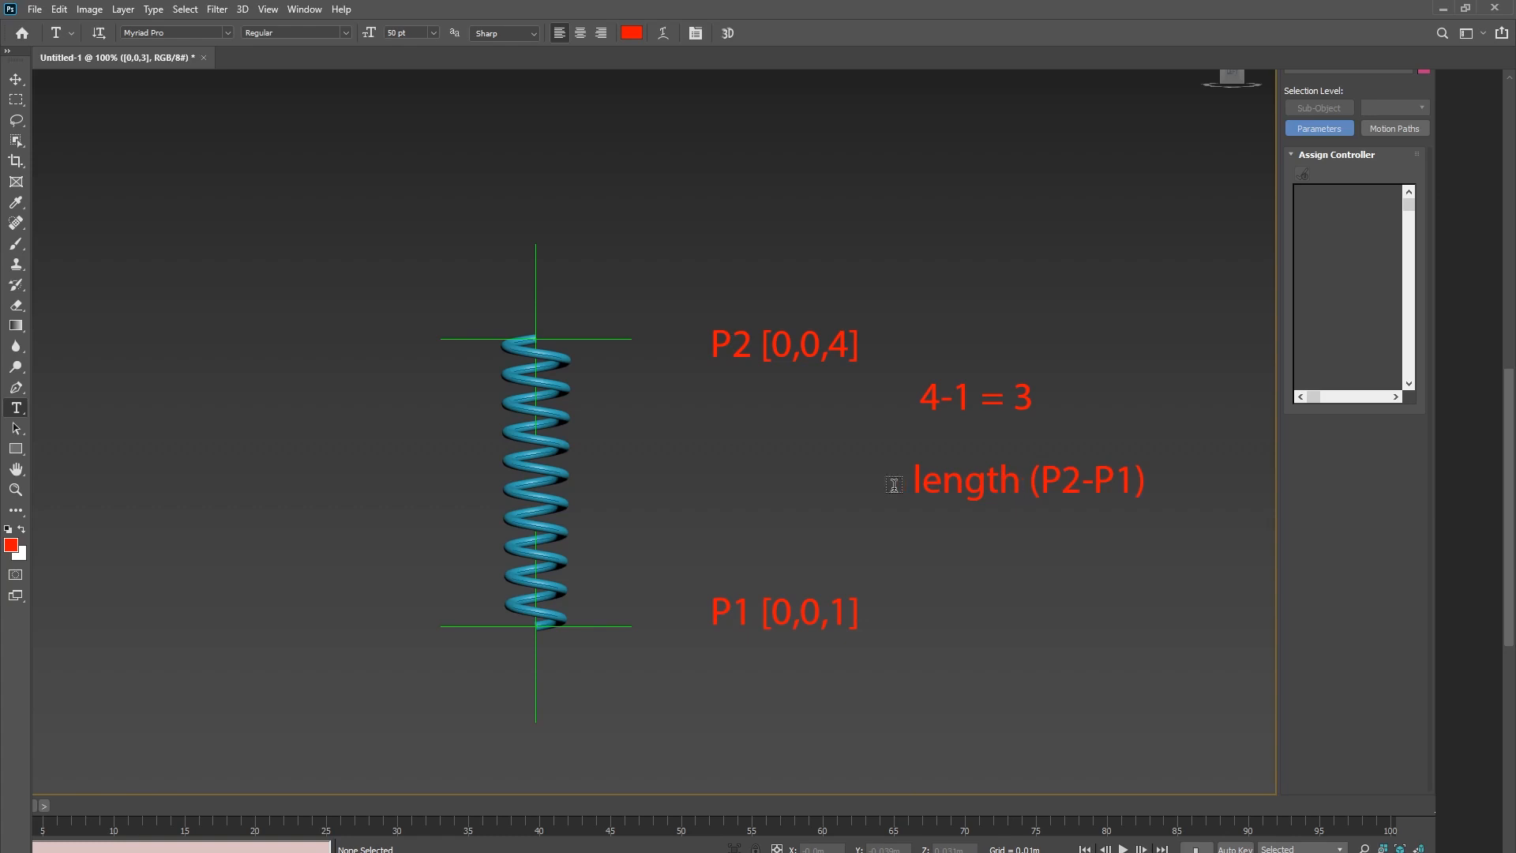
pyautogui.write('[0,0,3]')
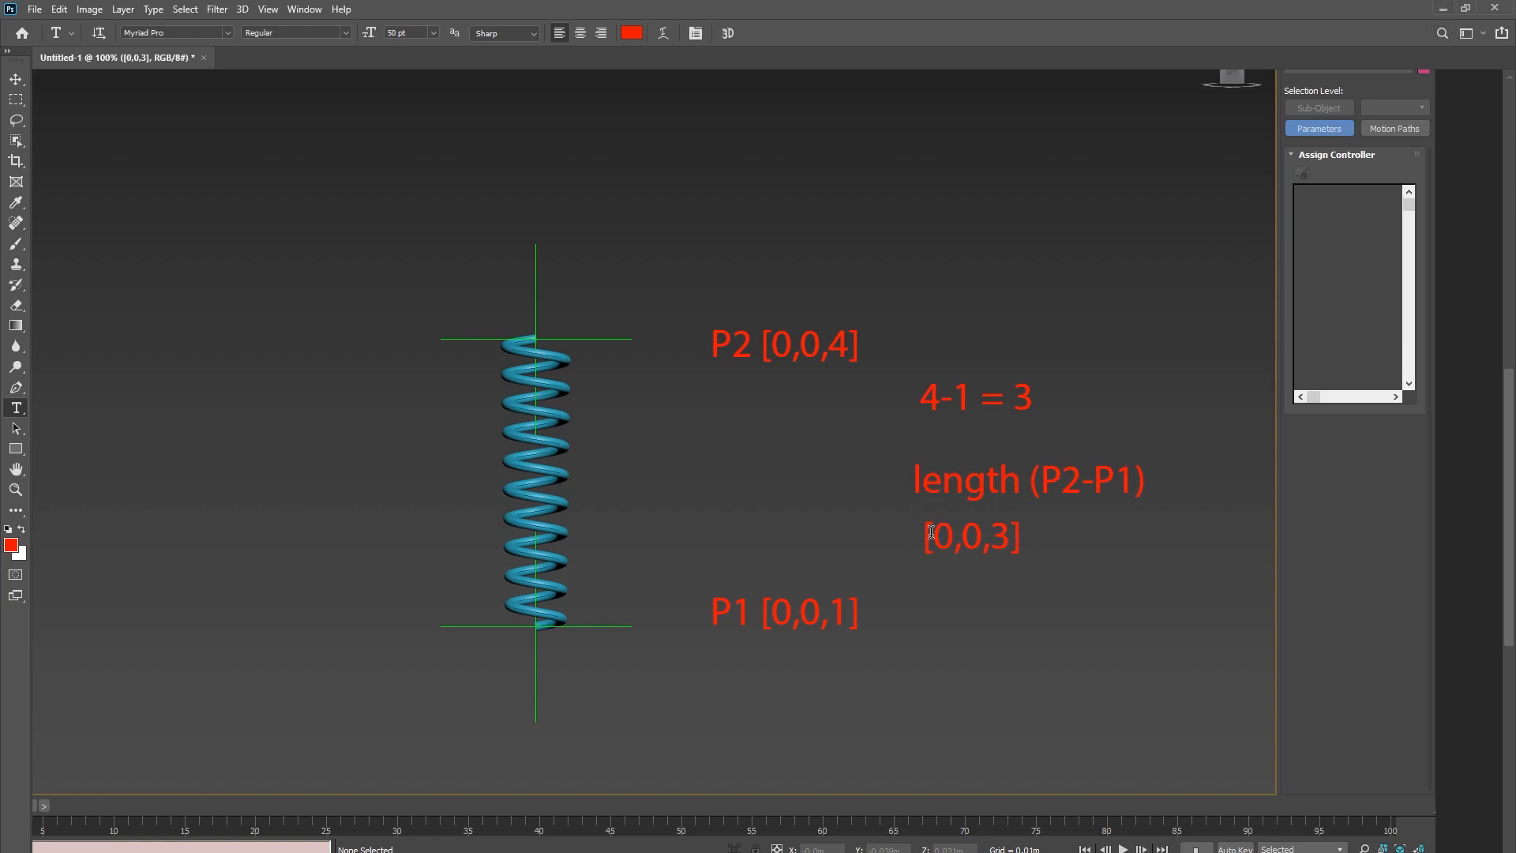
pyautogui.click(928, 534)
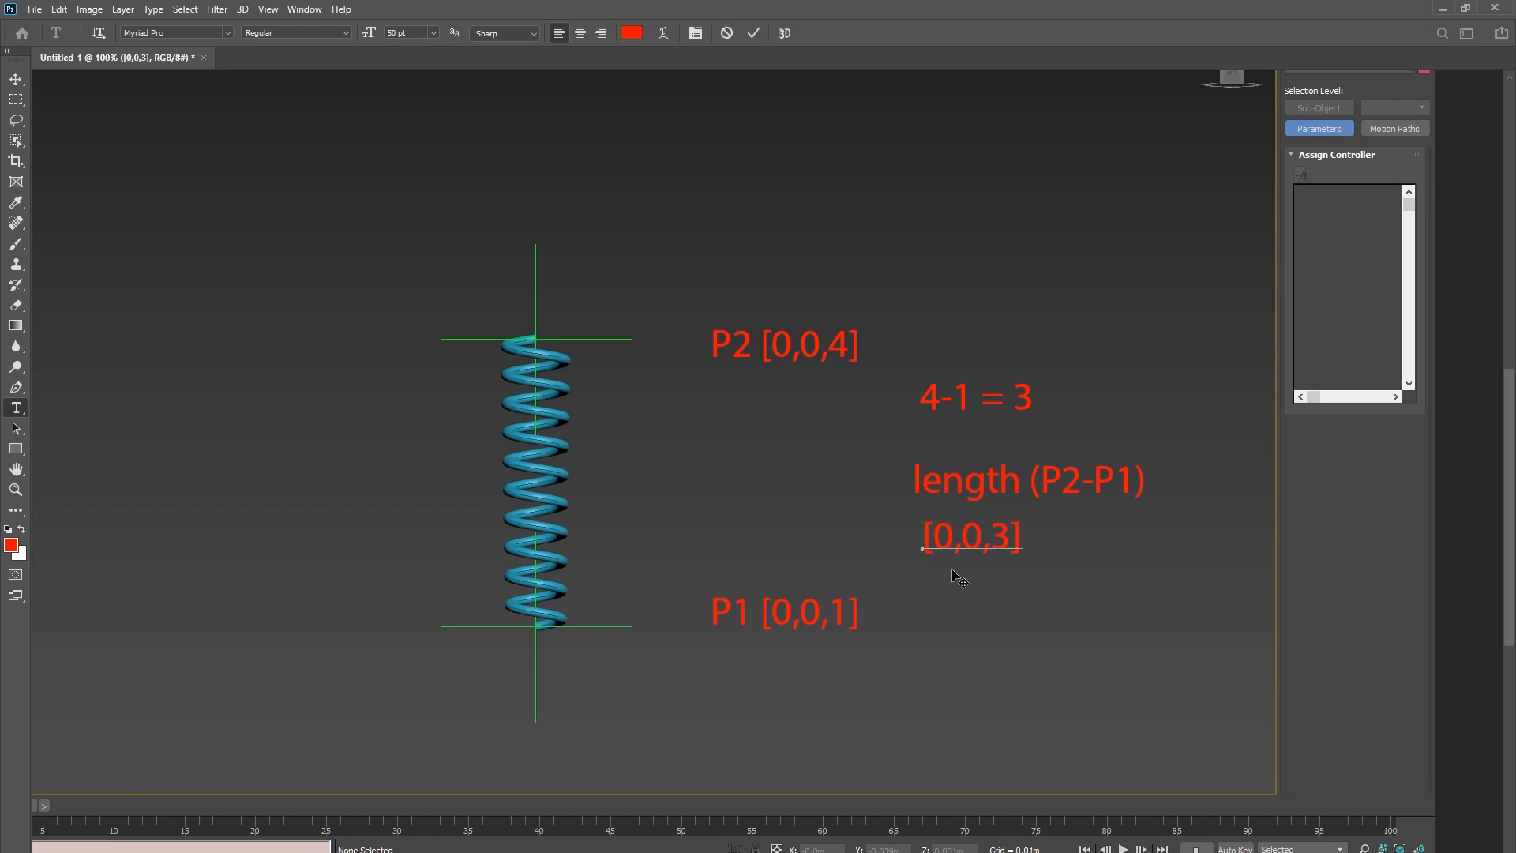
pyautogui.write('length')
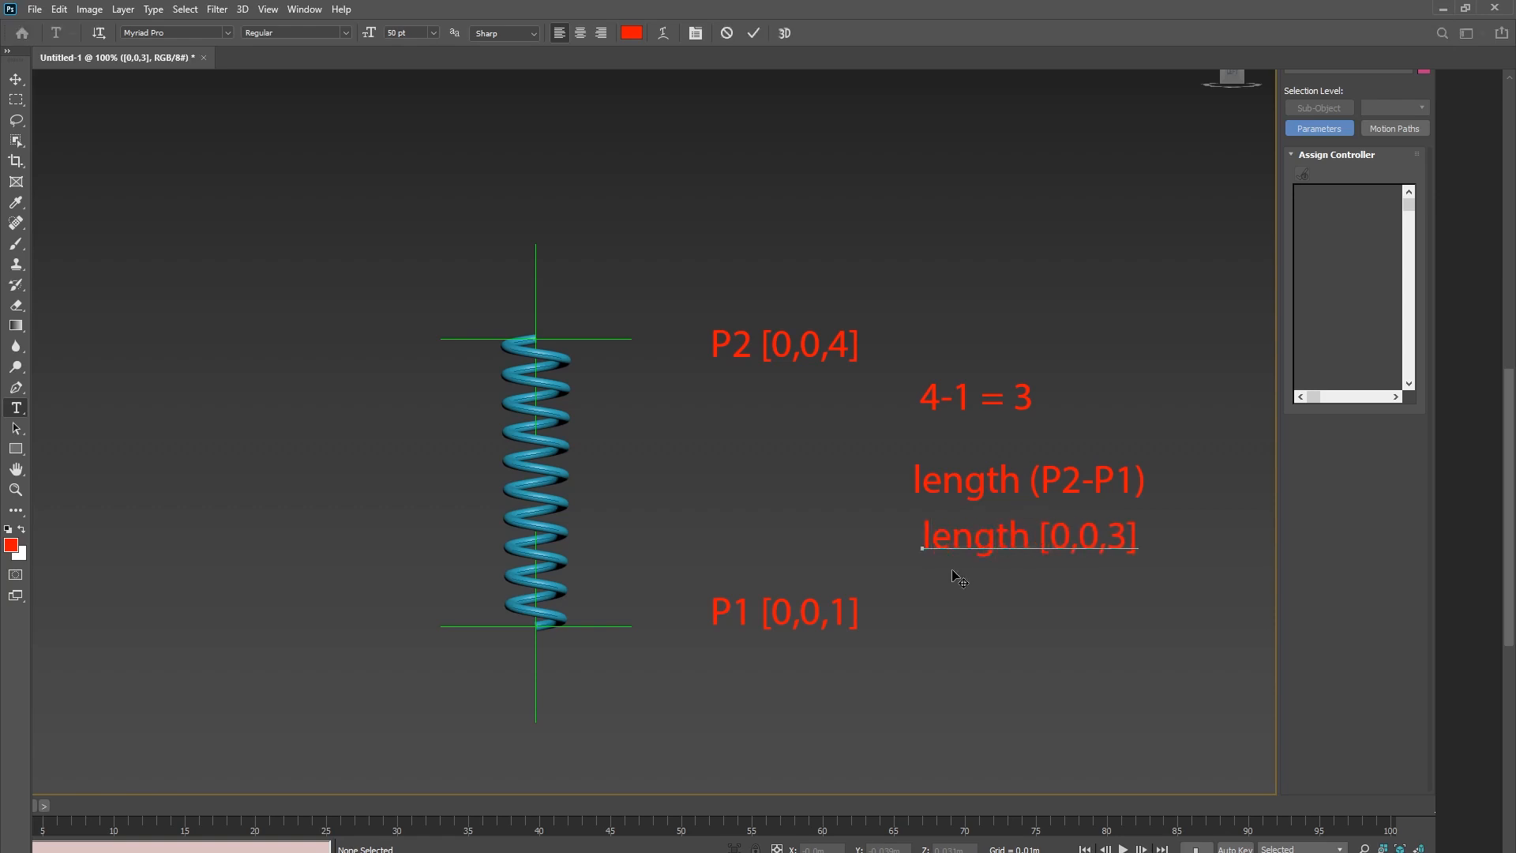
pyautogui.click(1442, 8)
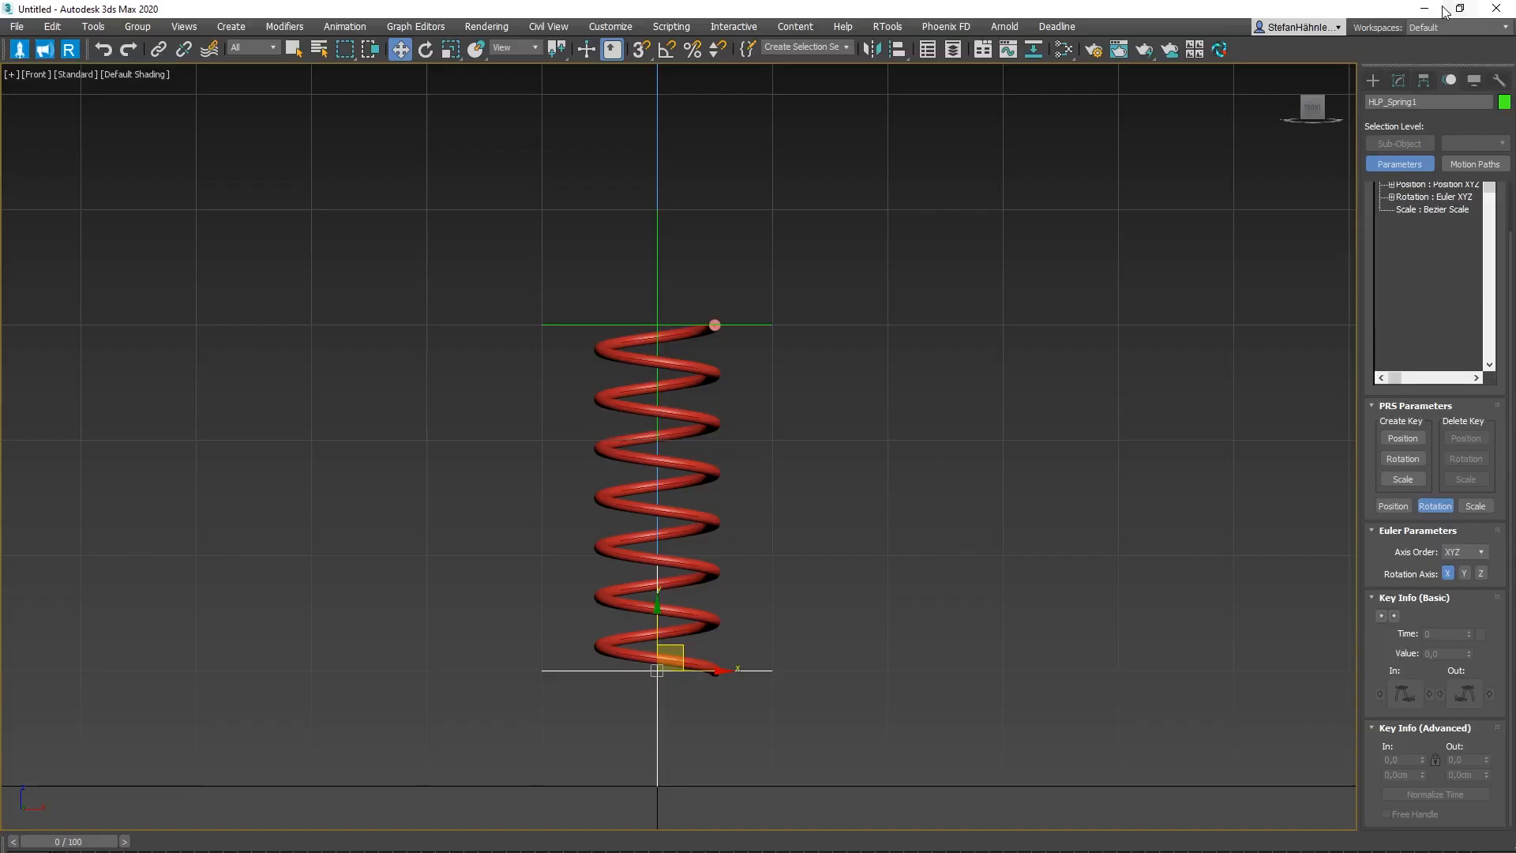
# Open the Curve Editor for the helix, widen its window and expand the Object (Helix) parameter tracks
pyautogui.keyDown('alt'); pyautogui.moveTo(796, 558); pyautogui.dragTo(779, 578, button='middle'); pyautogui.keyUp('alt')
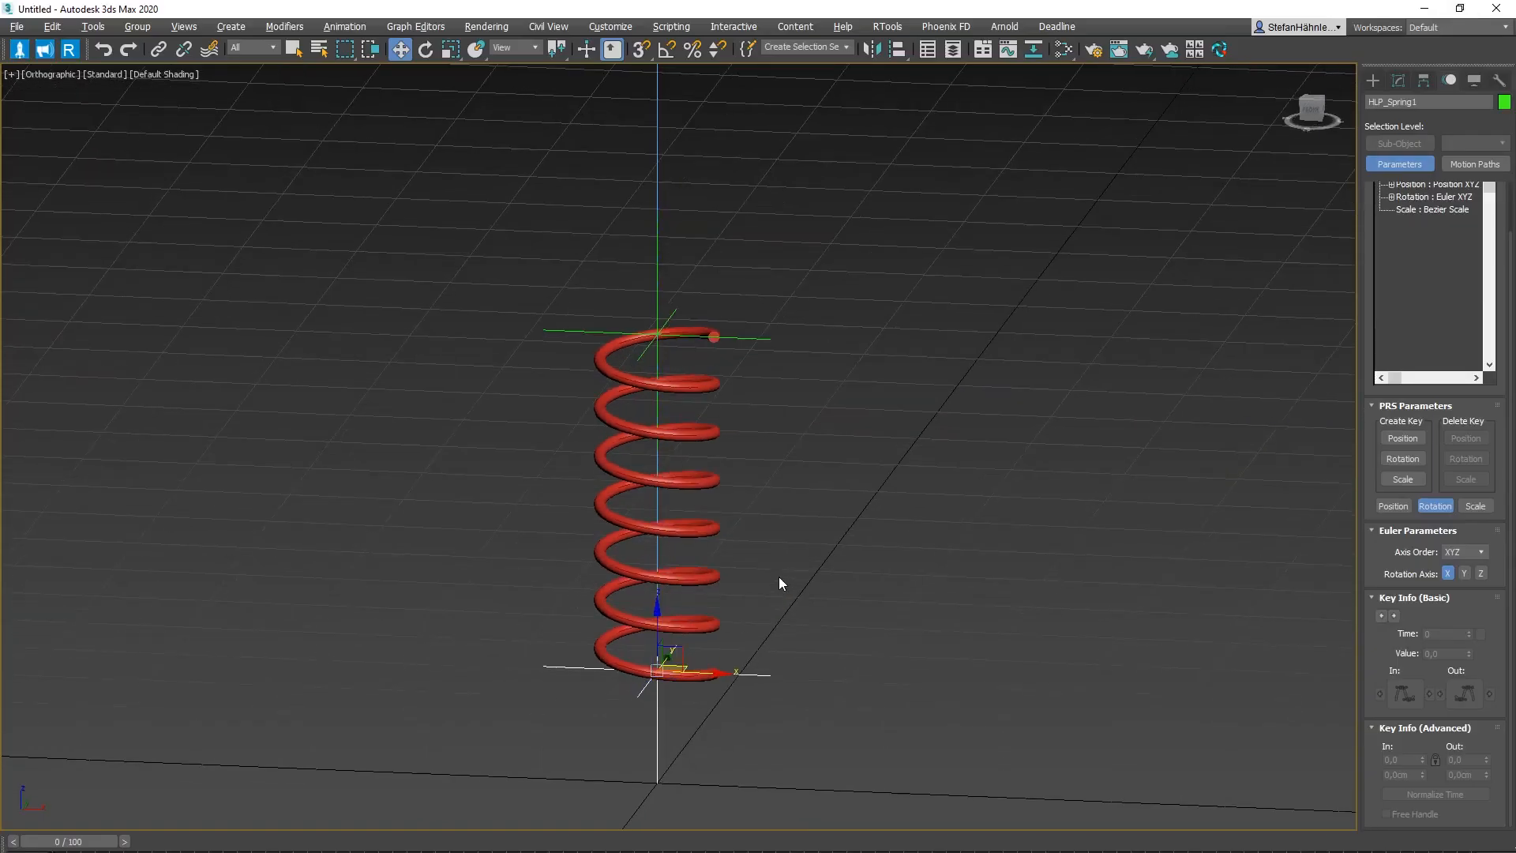
pyautogui.click(712, 529)
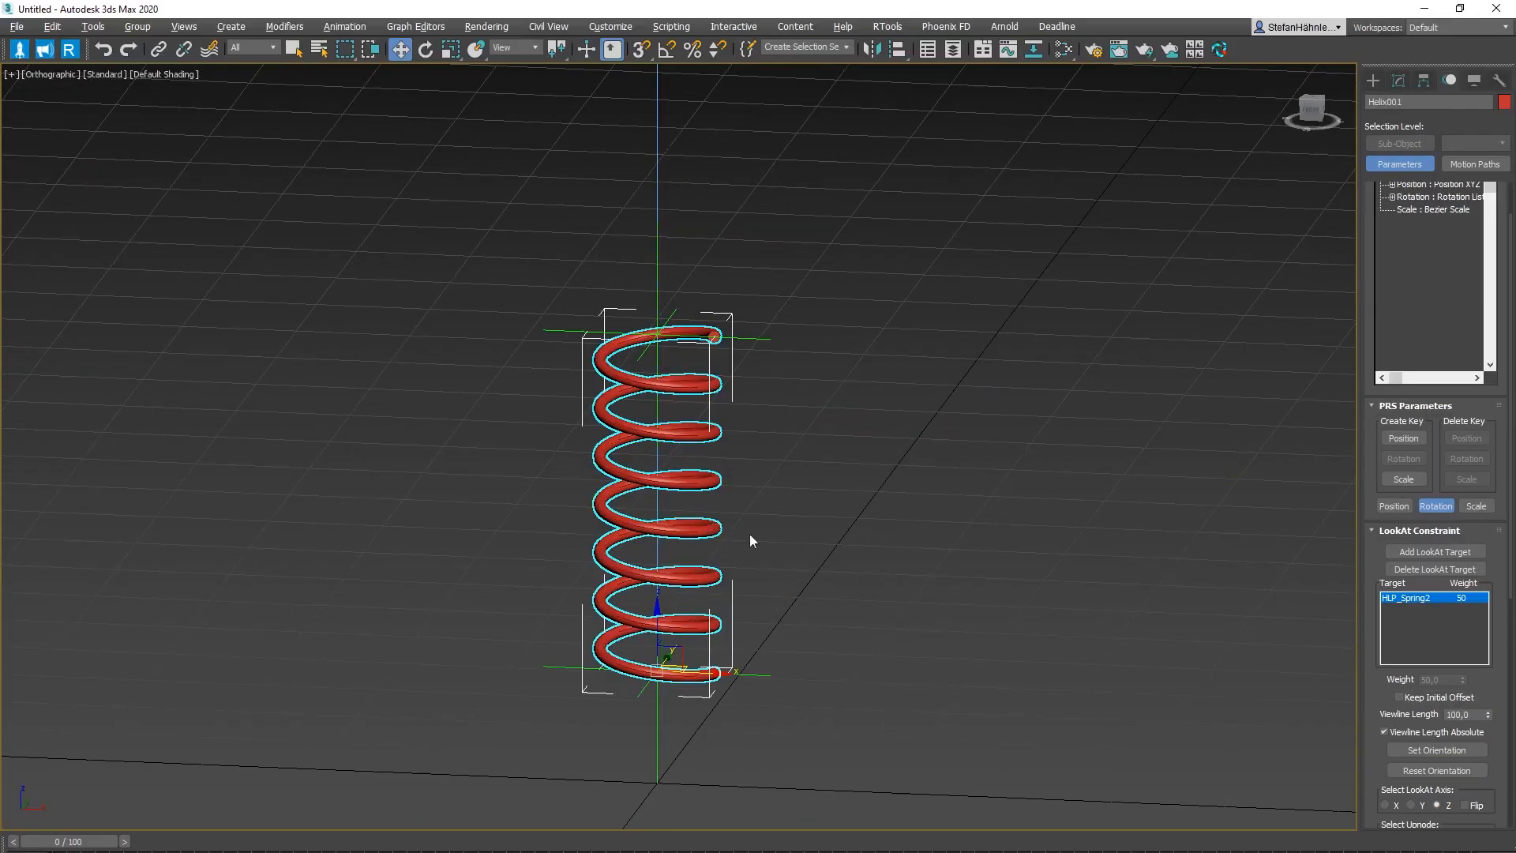
pyautogui.click(405, 27)
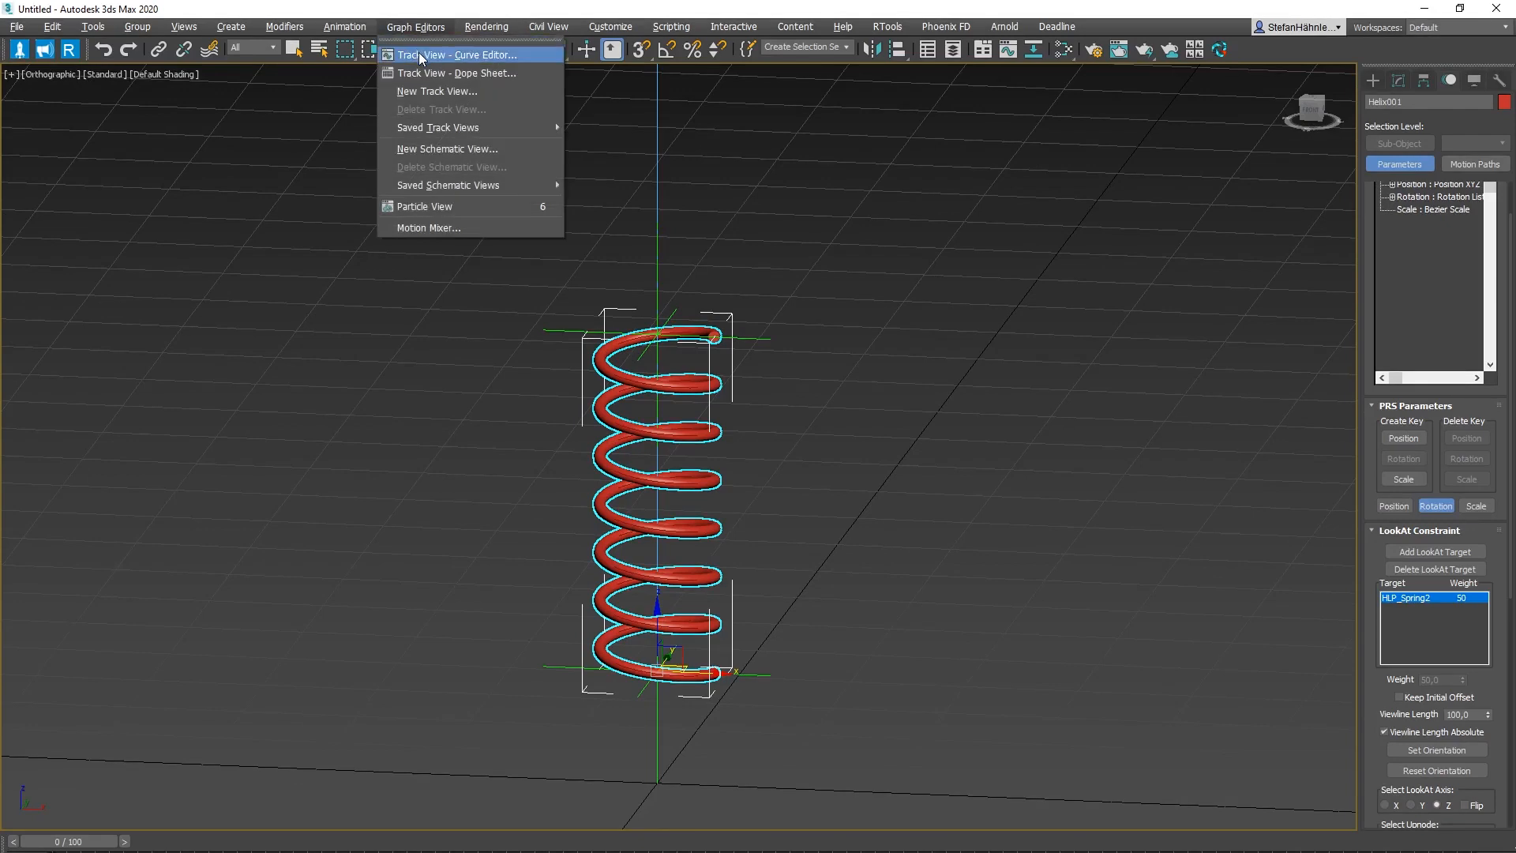
pyautogui.click(419, 53)
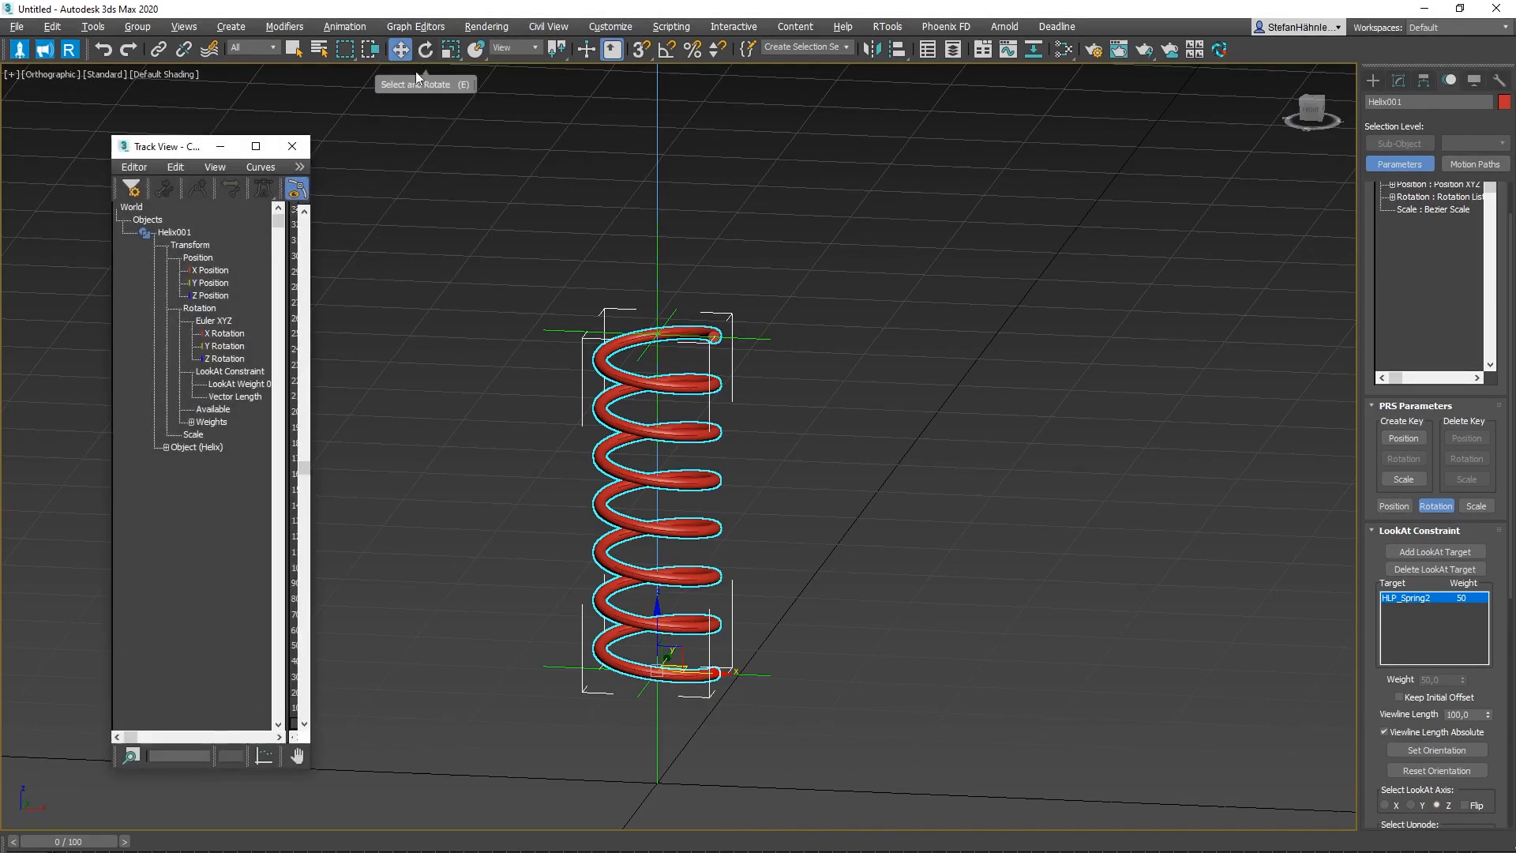
pyautogui.moveTo(316, 414); pyautogui.dragTo(500, 412)
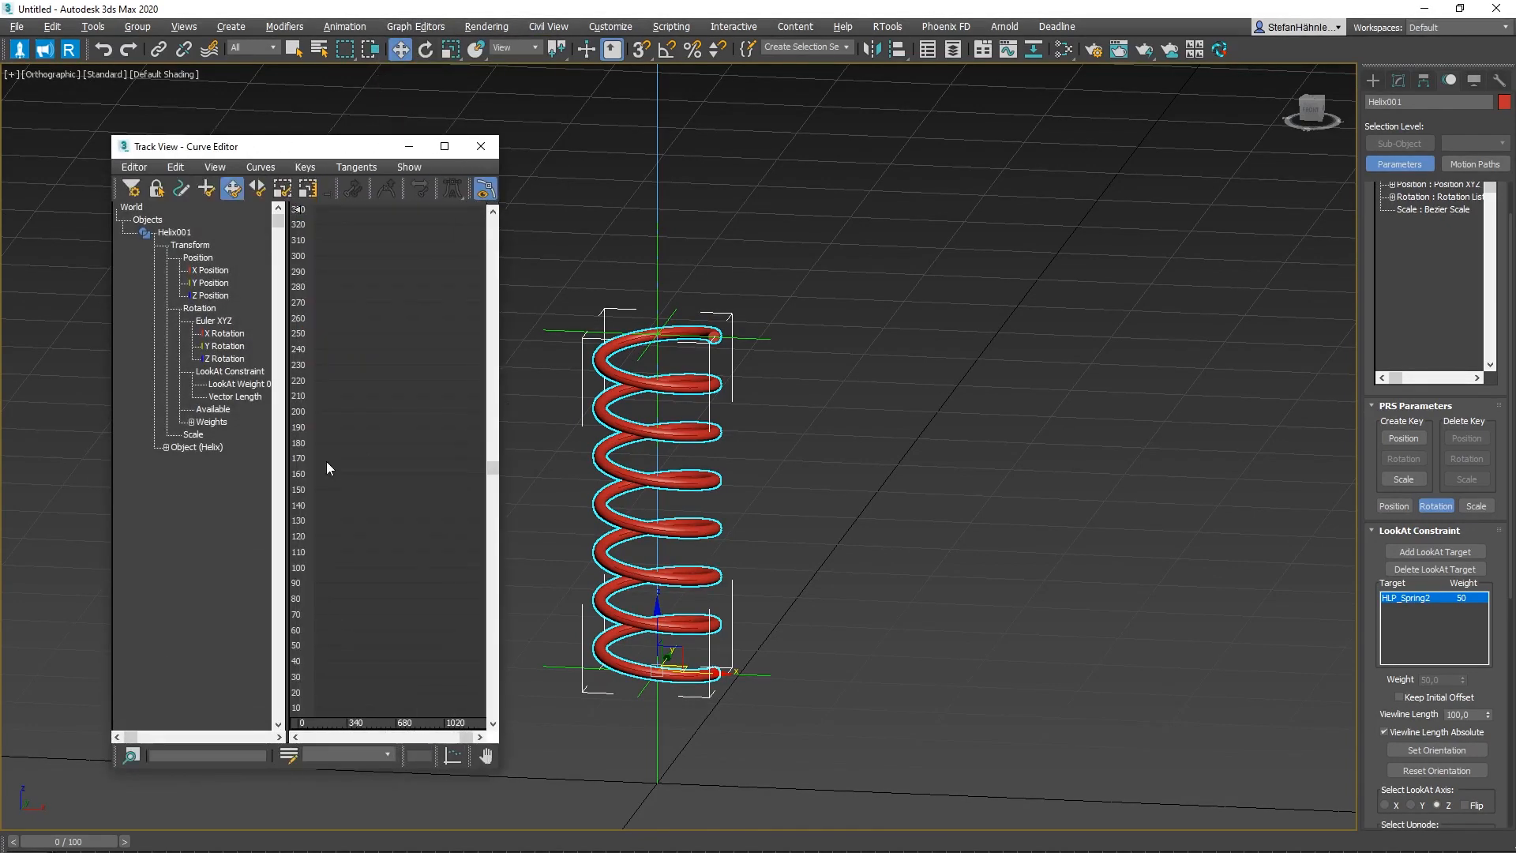
pyautogui.moveTo(170, 503); pyautogui.dragTo(142, 501)
pyautogui.click(138, 447)
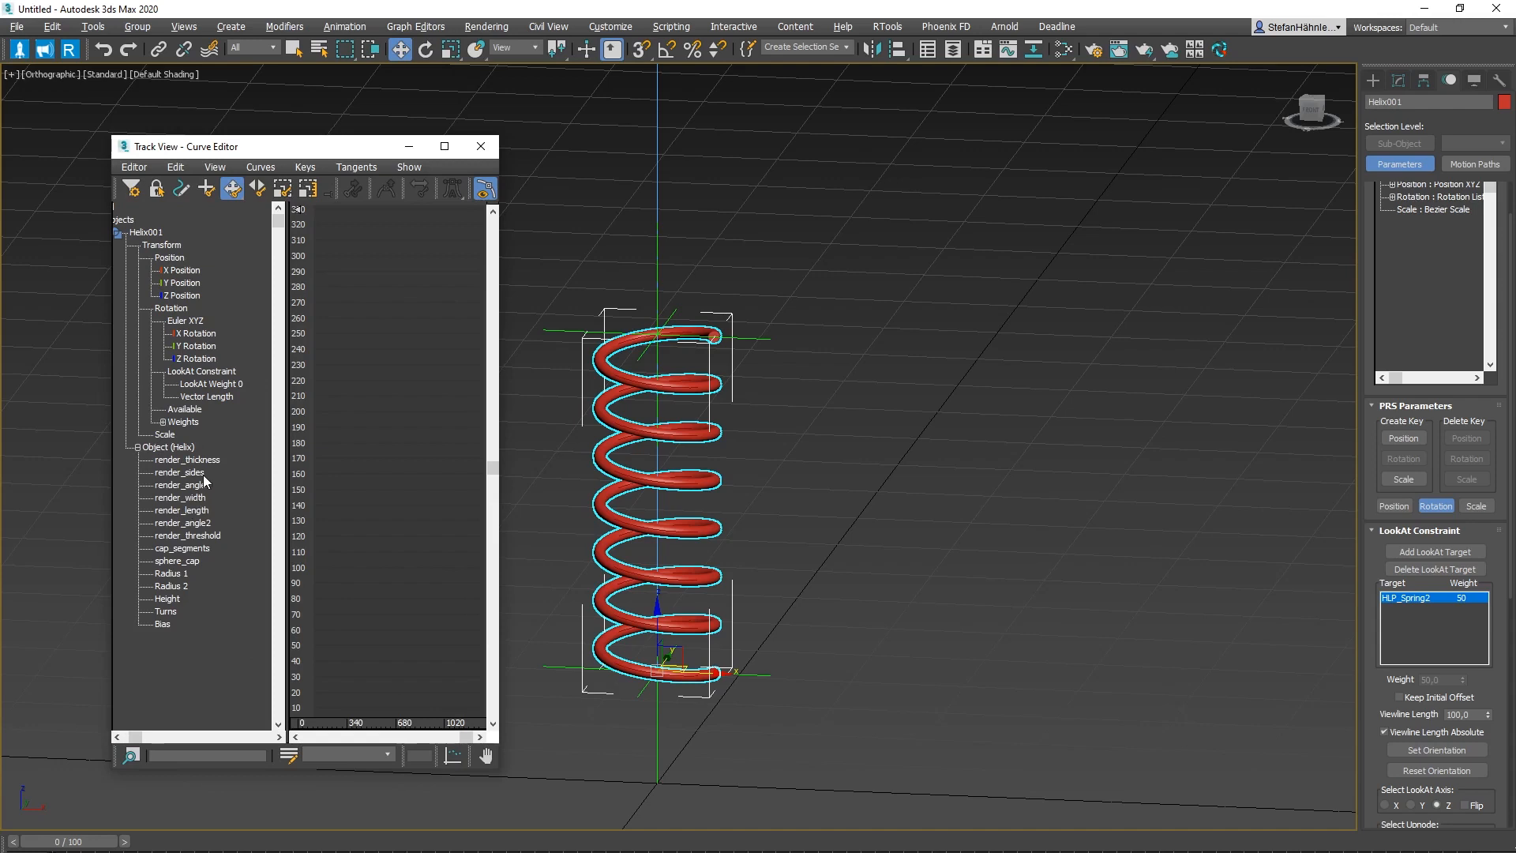
# Assign a Float Expression controller to the helix's Height track
pyautogui.click(172, 605)
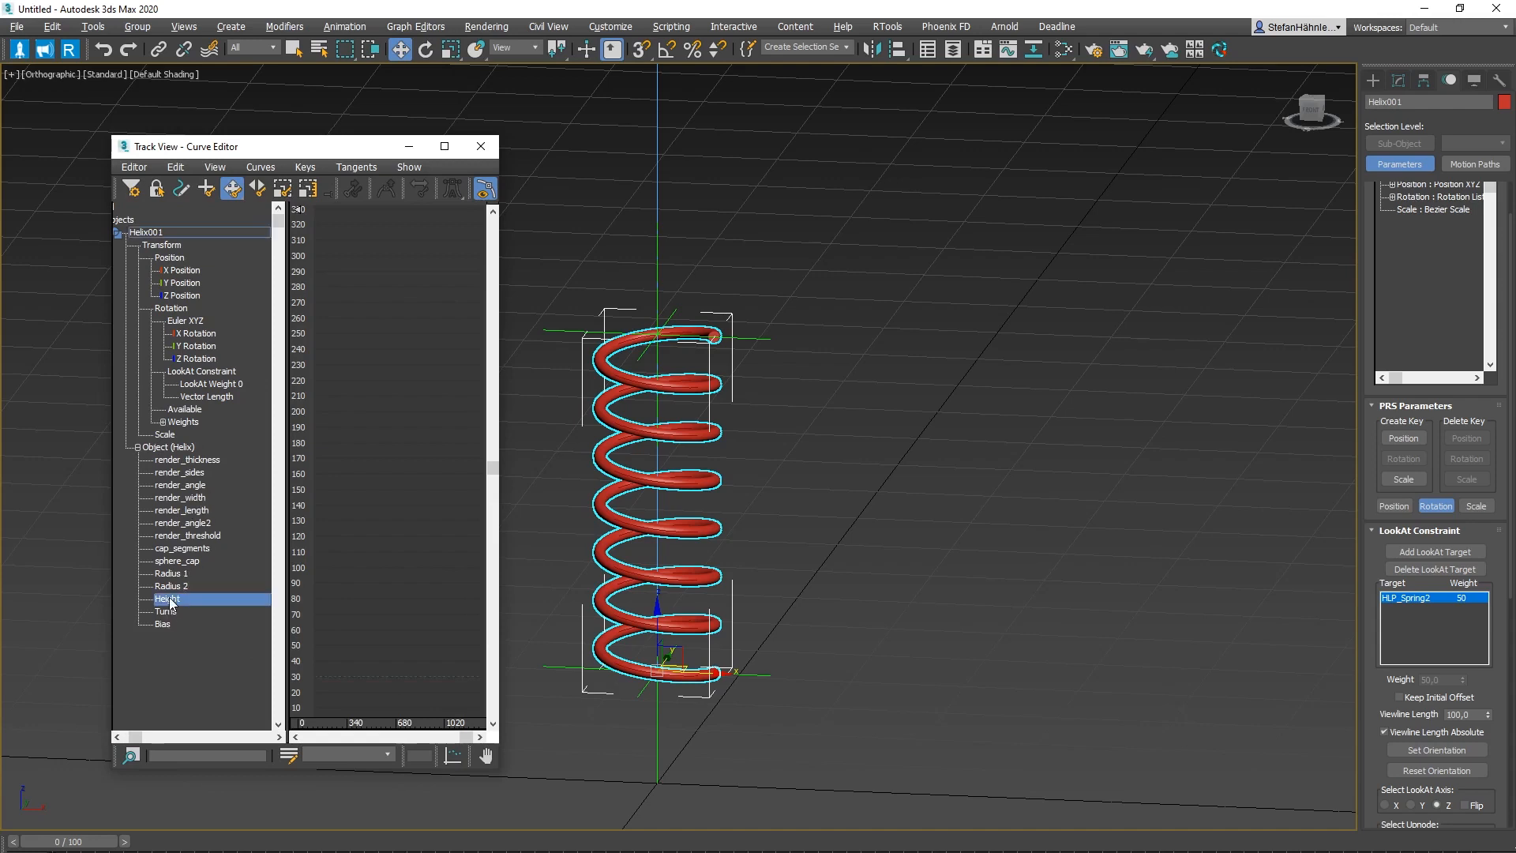
pyautogui.rightClick(170, 600)
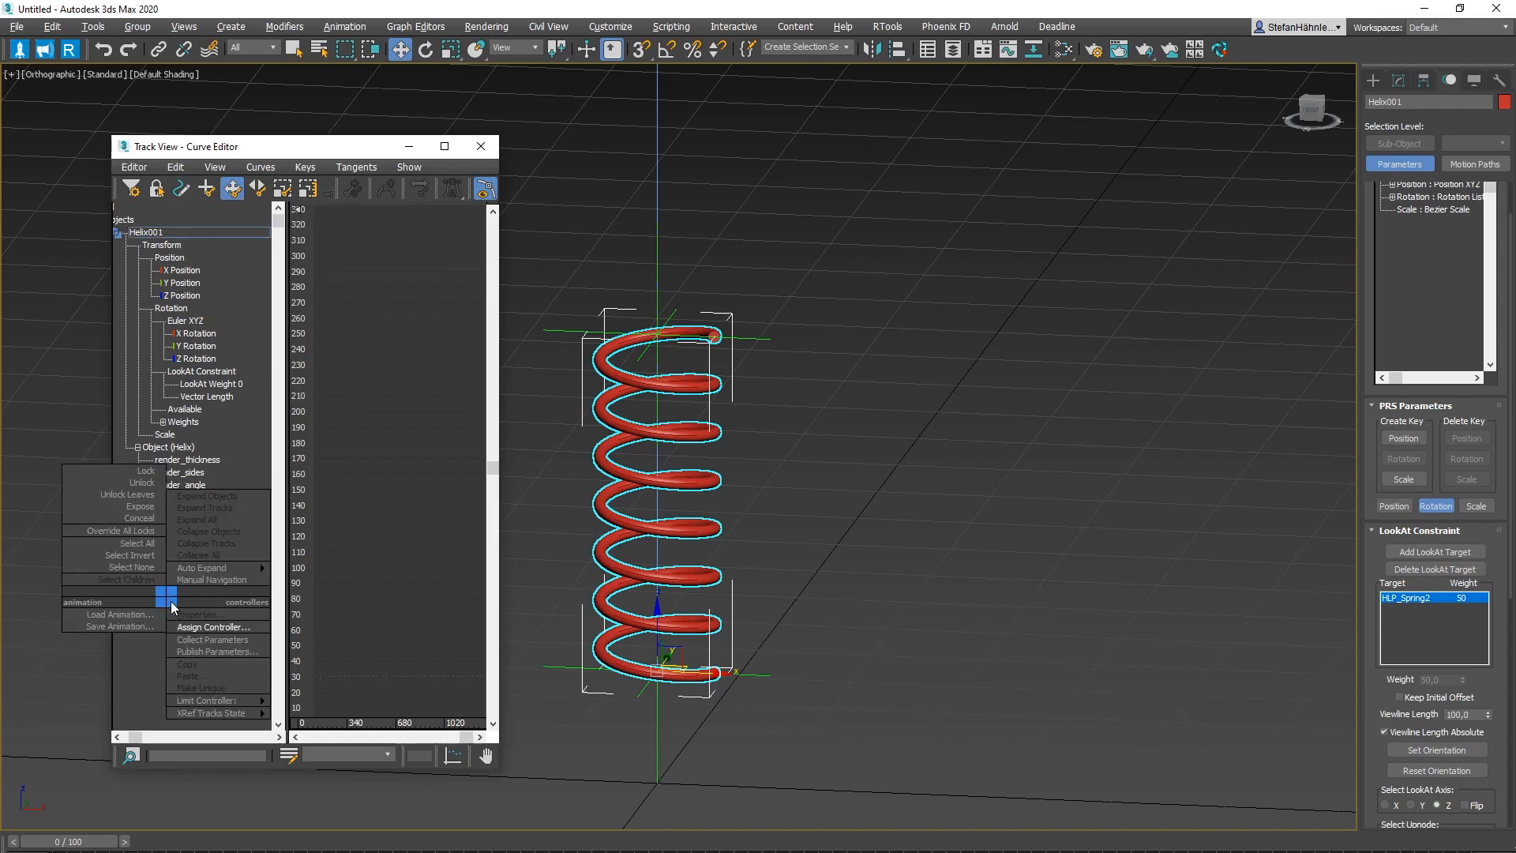
pyautogui.click(211, 627)
pyautogui.moveTo(730, 308); pyautogui.dragTo(305, 293)
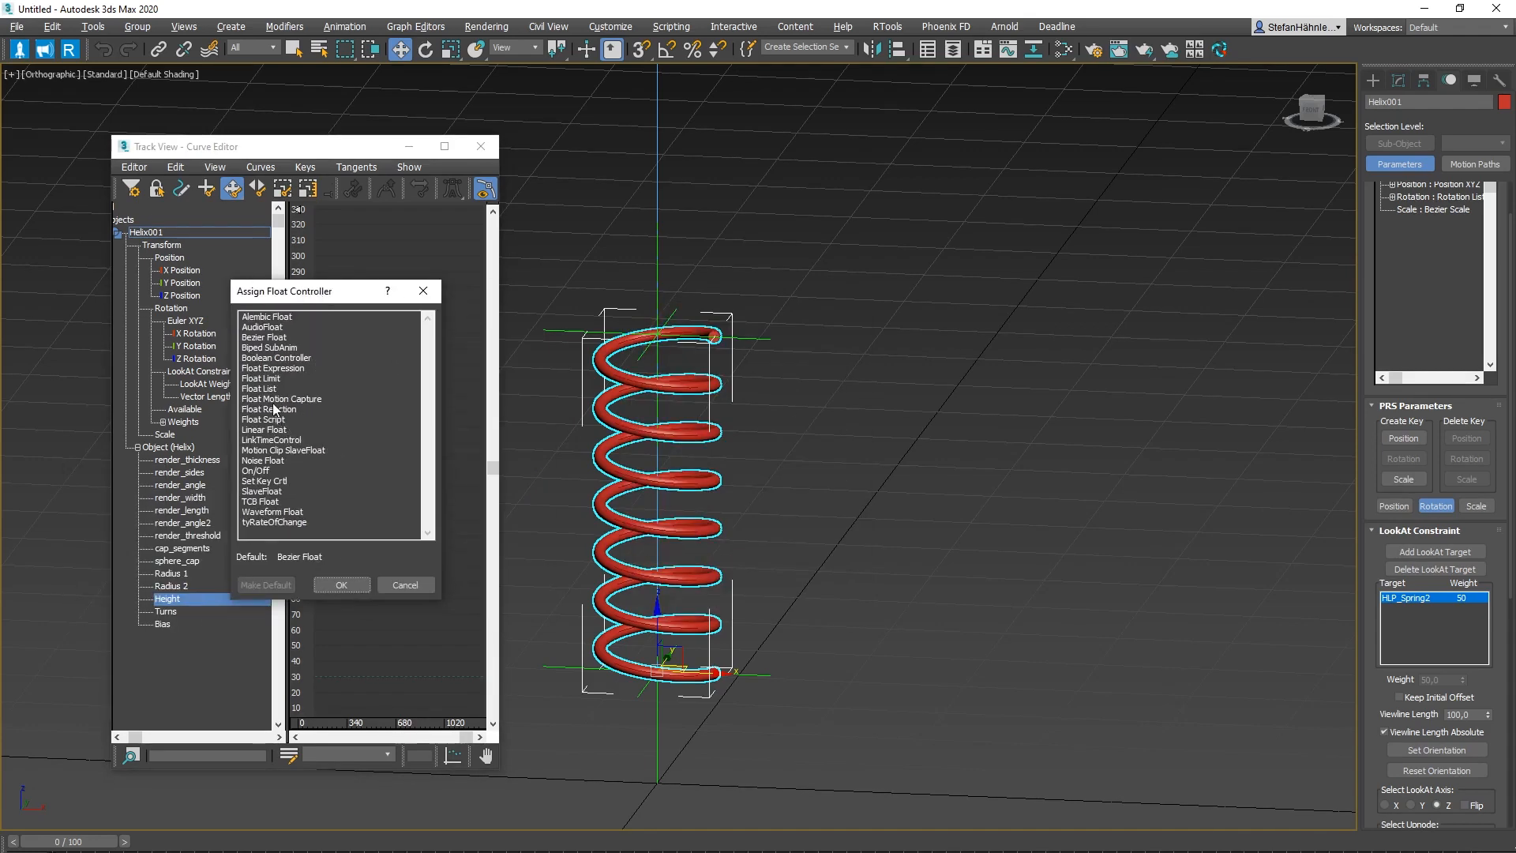
pyautogui.click(279, 368)
pyautogui.click(332, 582)
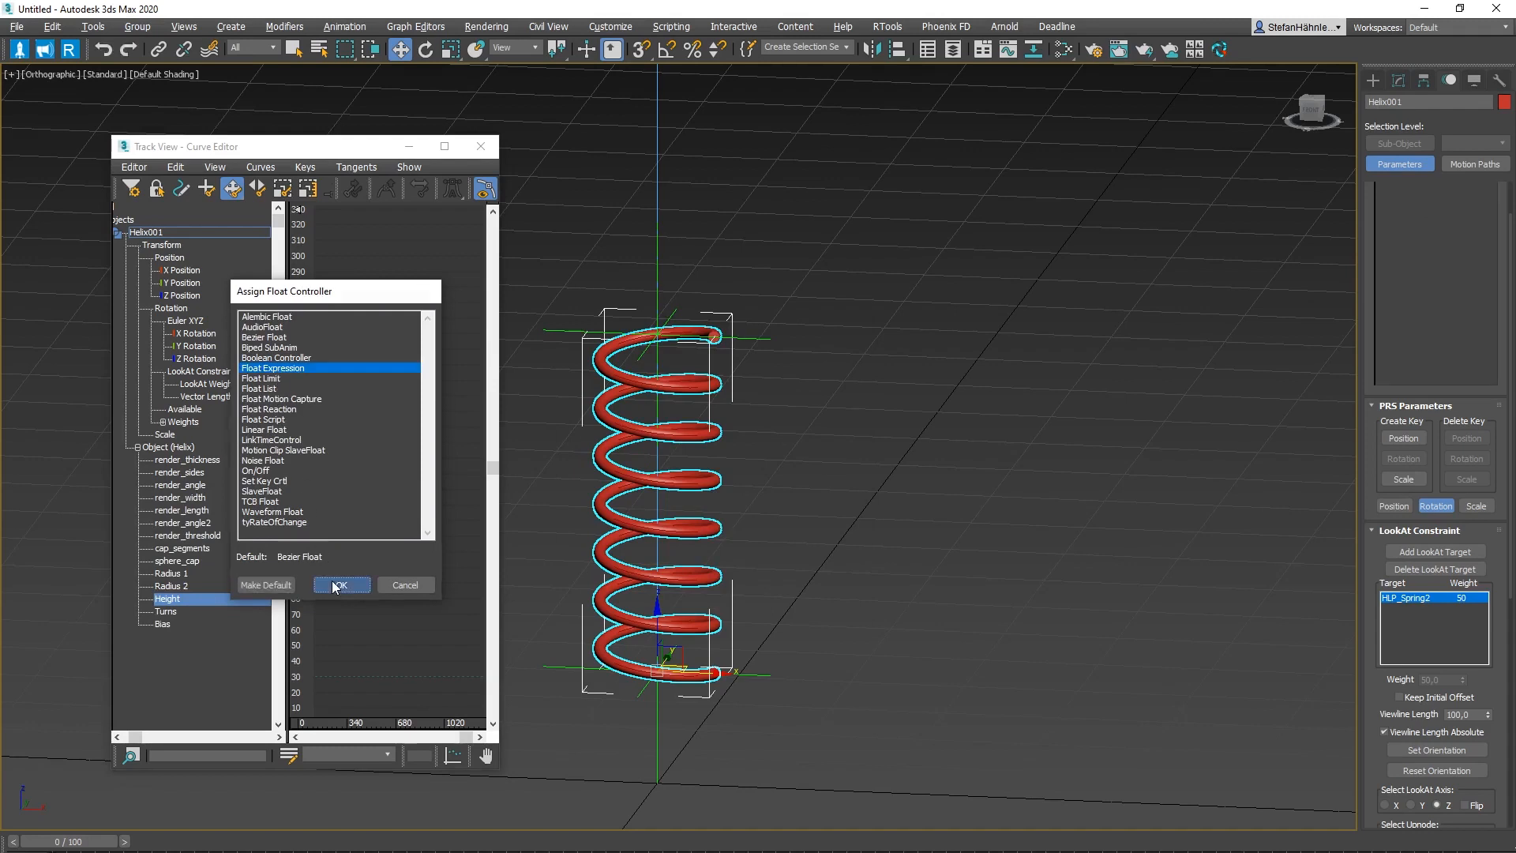
pyautogui.moveTo(394, 145); pyautogui.dragTo(339, 171)
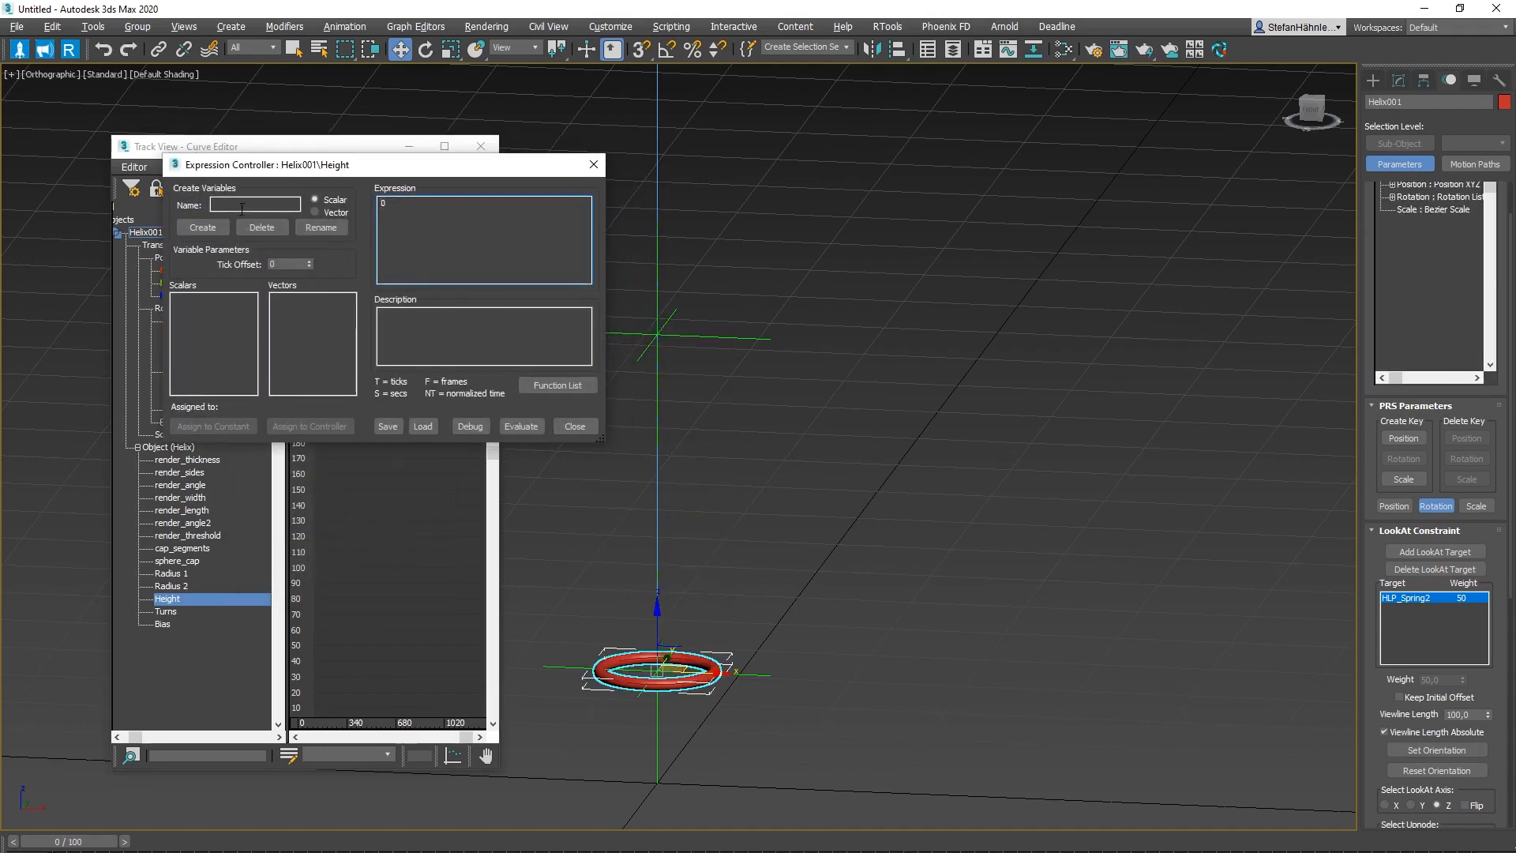
# Create a vector variable named p1 in the Height expression and assign it to the HLP_Spring1 controller
pyautogui.click(236, 204)
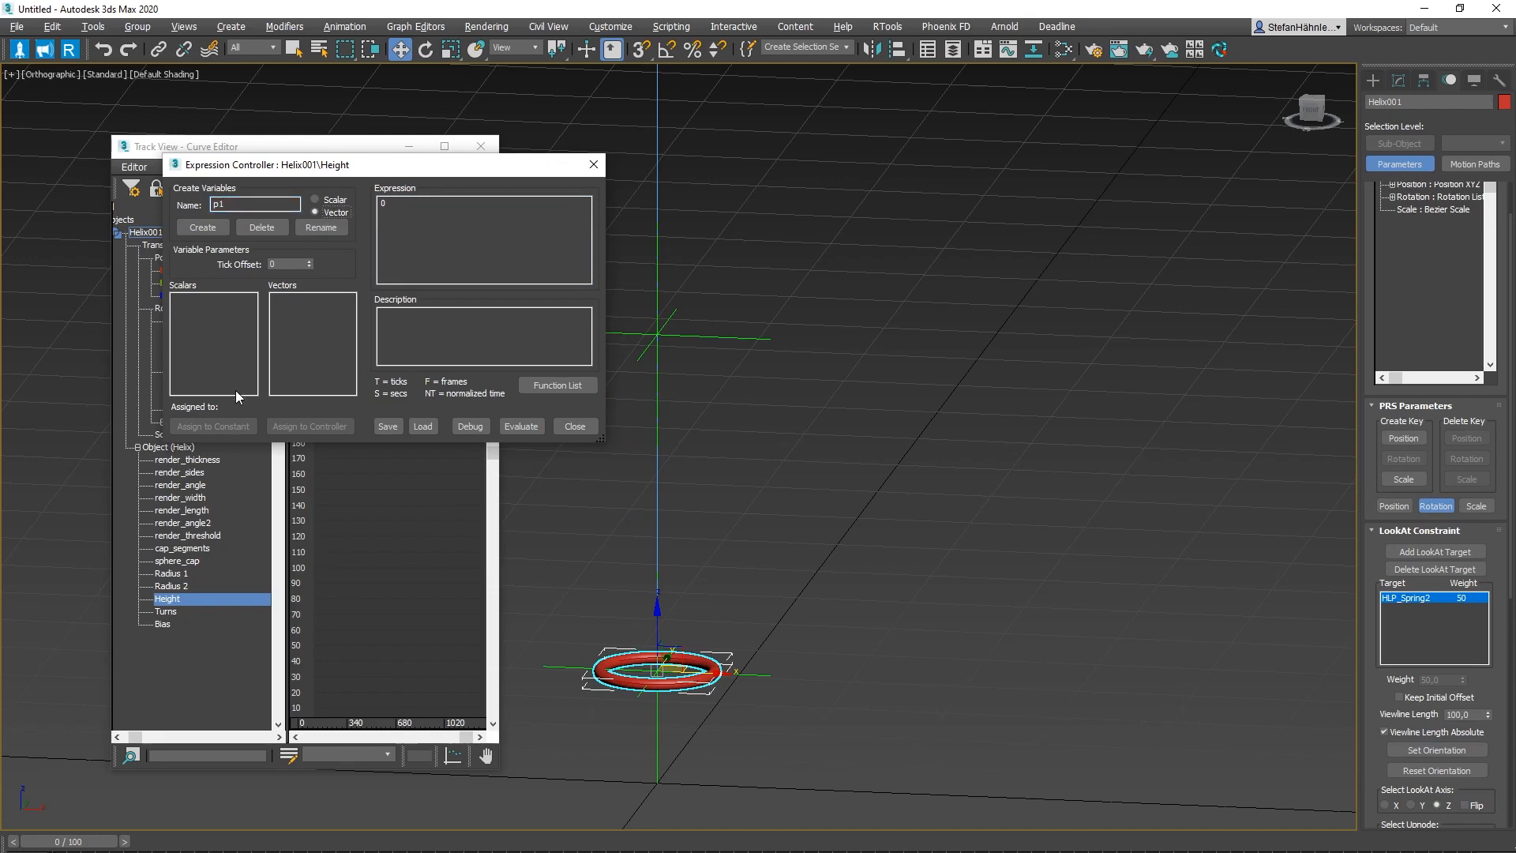
pyautogui.click(204, 227)
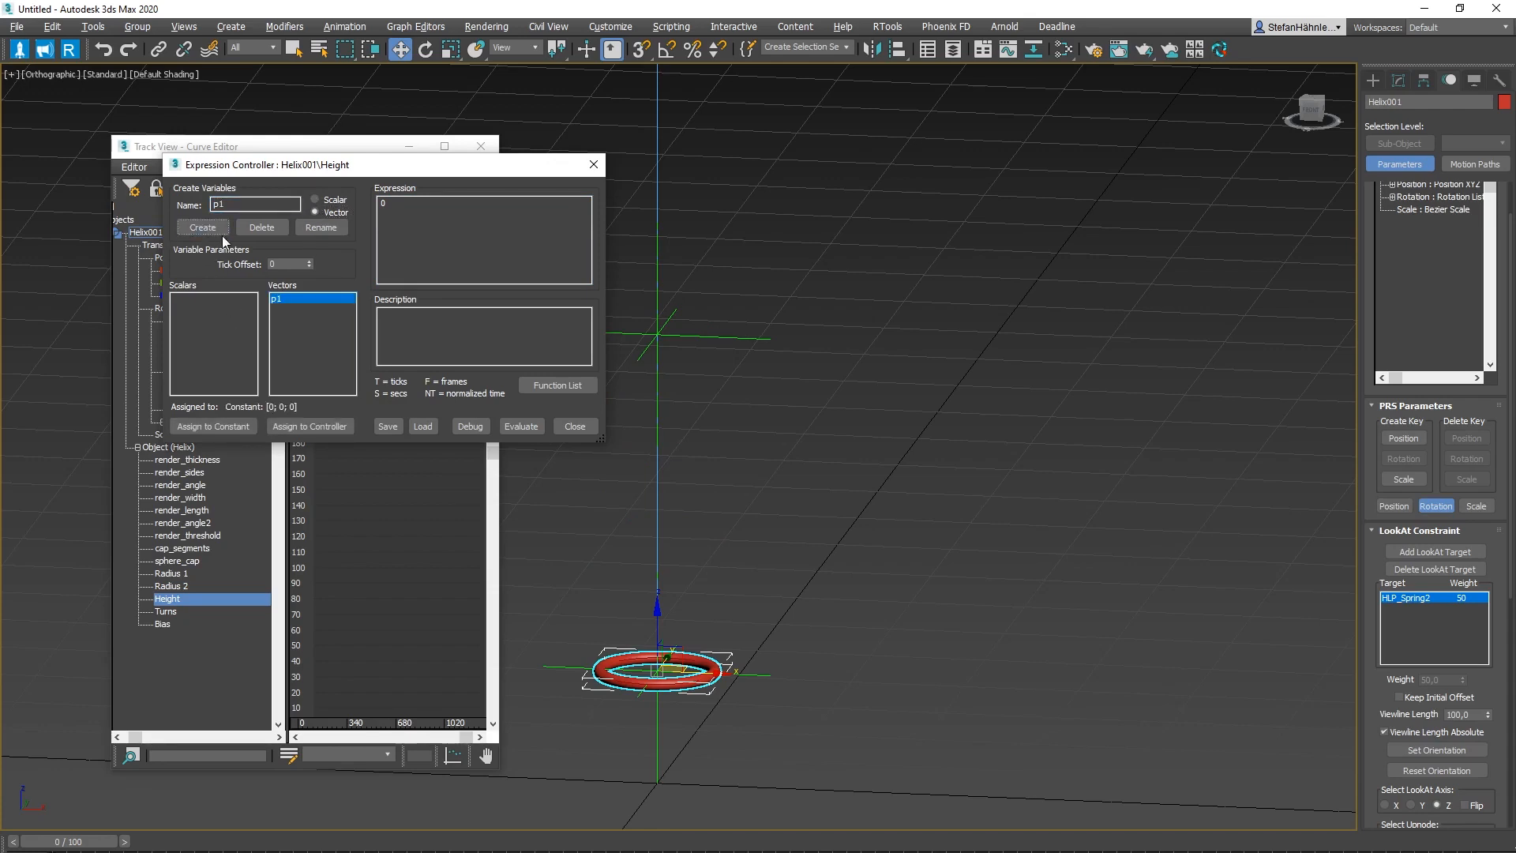
pyautogui.click(311, 426)
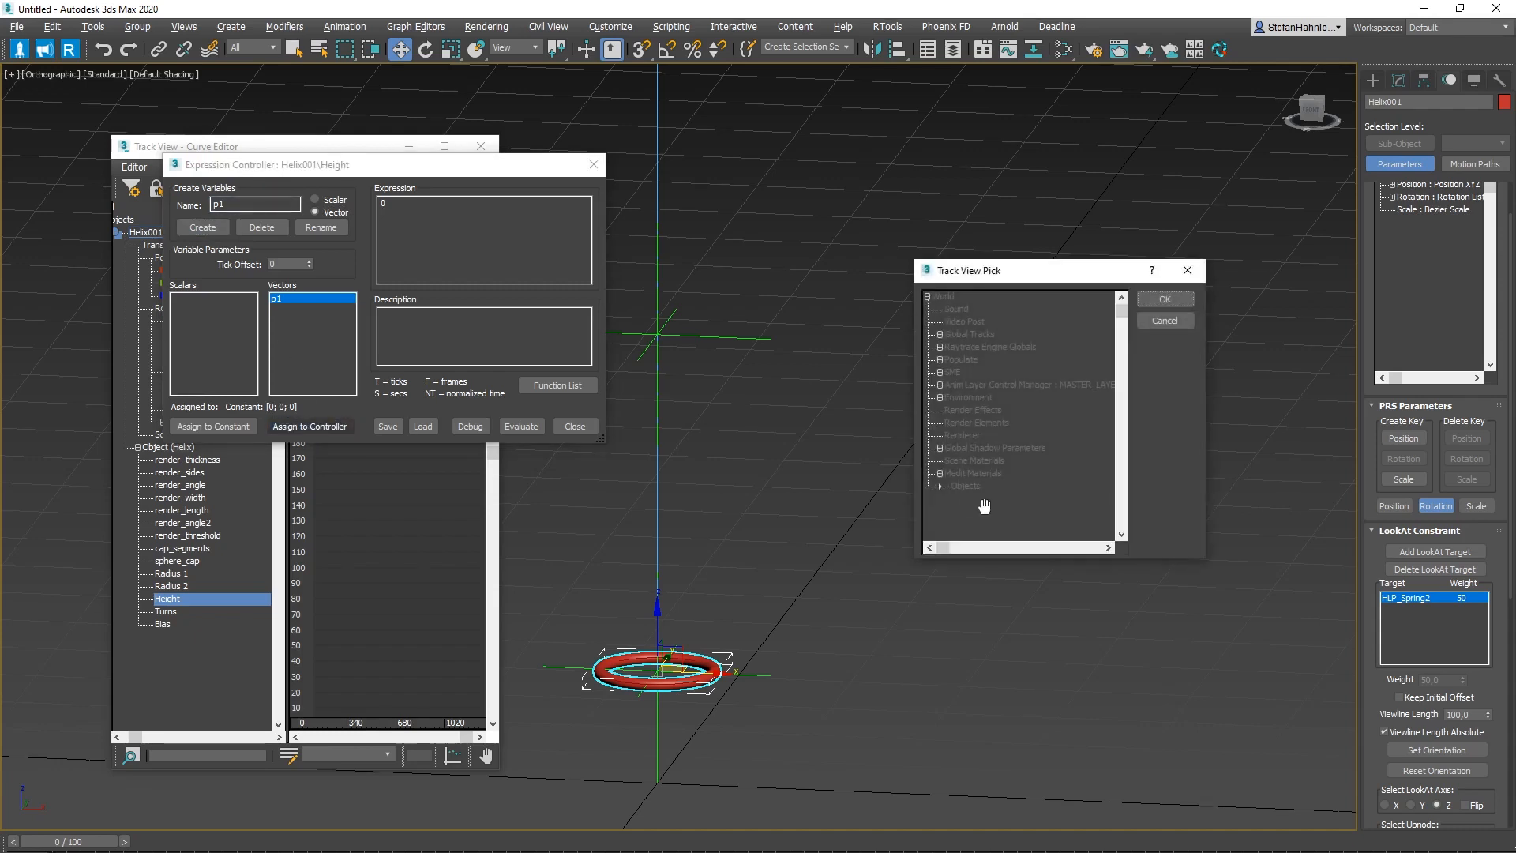
pyautogui.click(941, 487)
pyautogui.click(1000, 500)
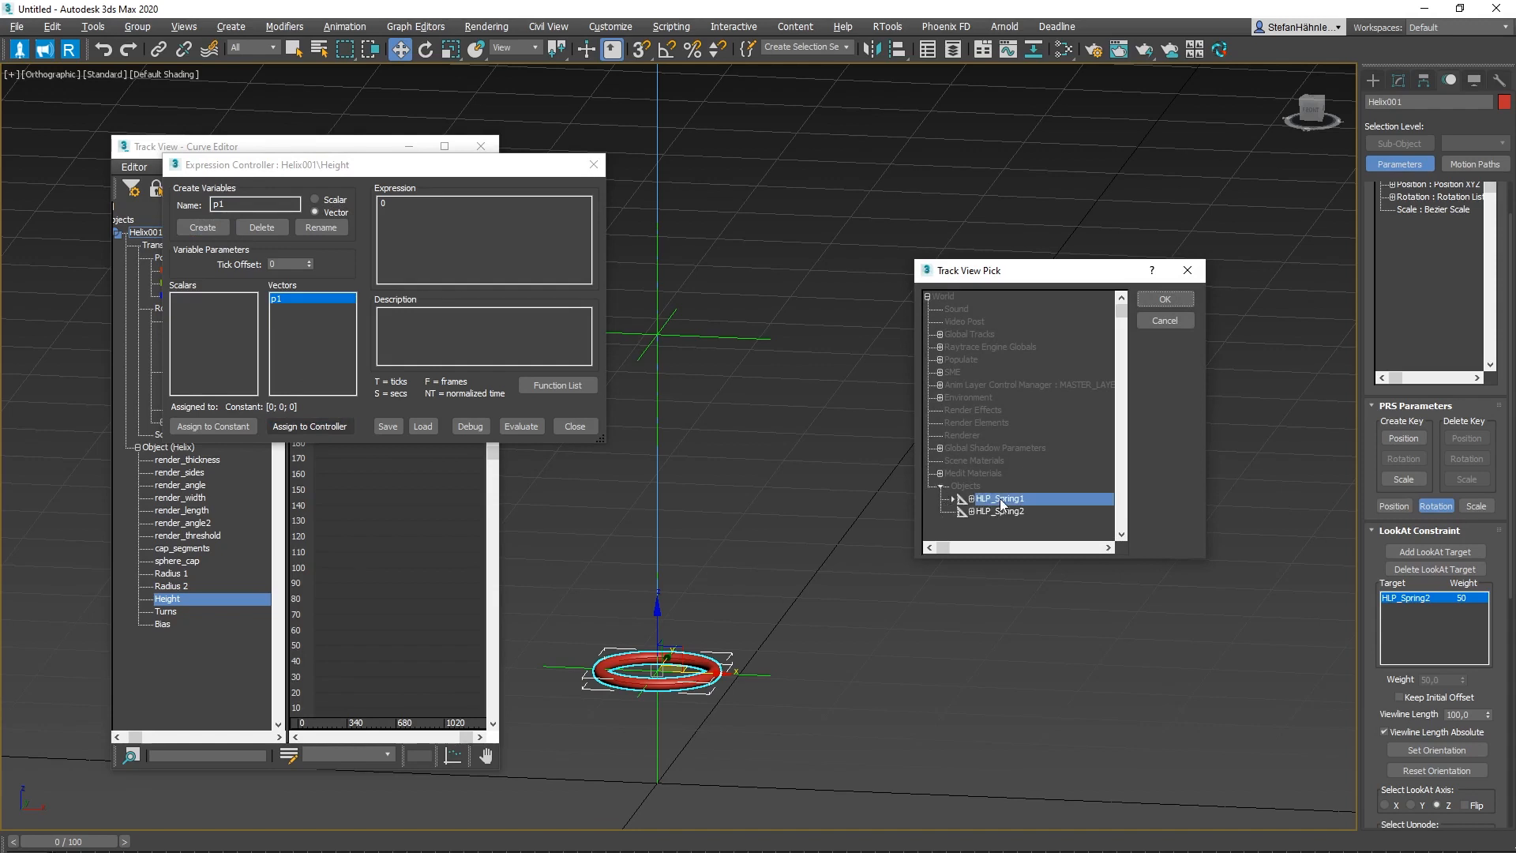
pyautogui.click(1165, 299)
# Add a second vector variable named p2 and assign it to the HLP_Spring2 controller
pyautogui.click(245, 206)
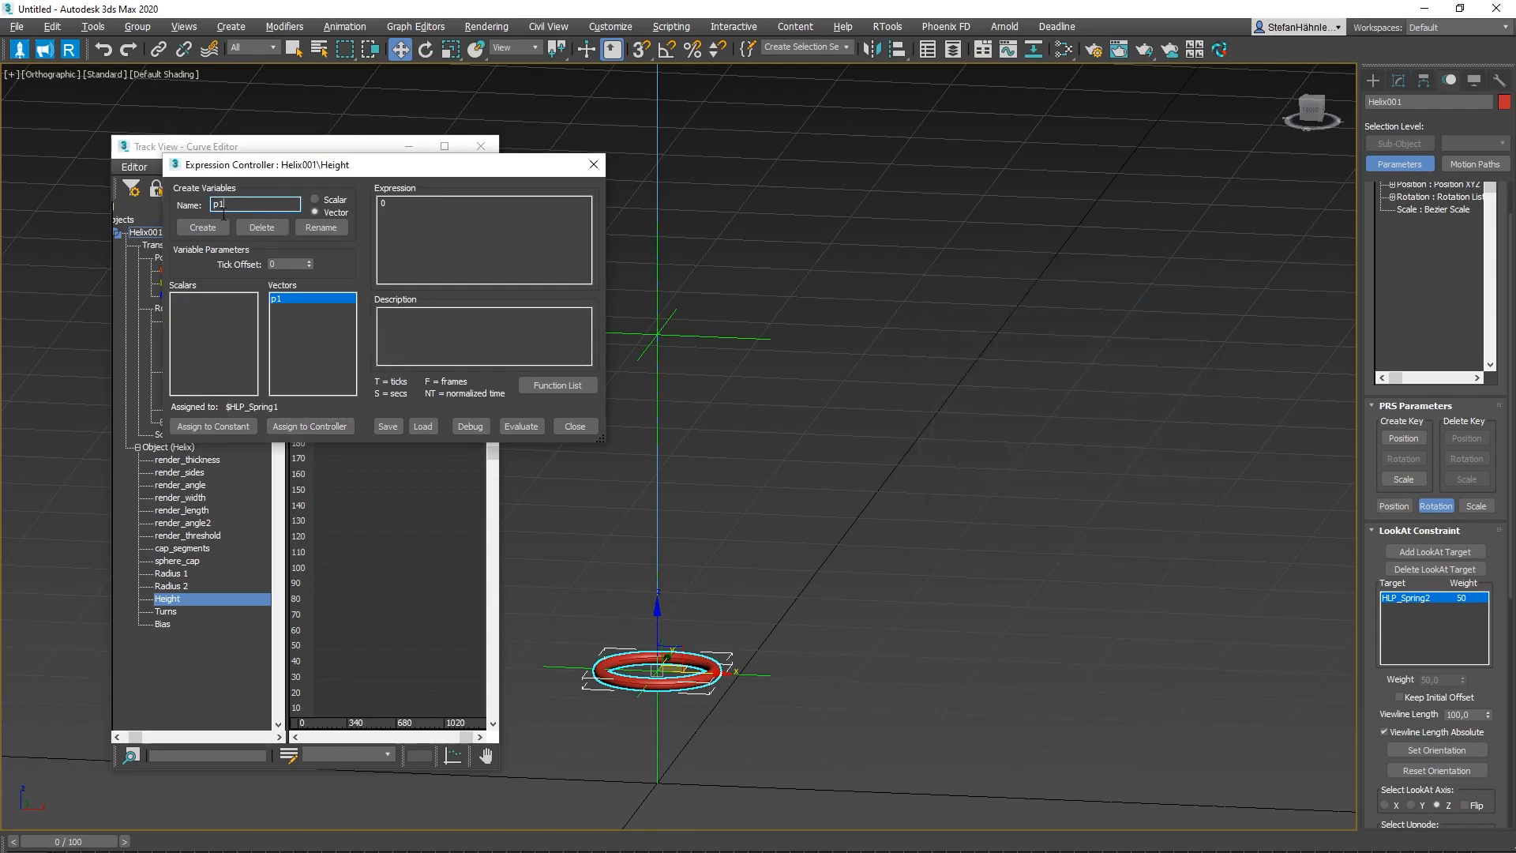
pyautogui.press('BackSpace')
pyautogui.write('2')
pyautogui.click(206, 229)
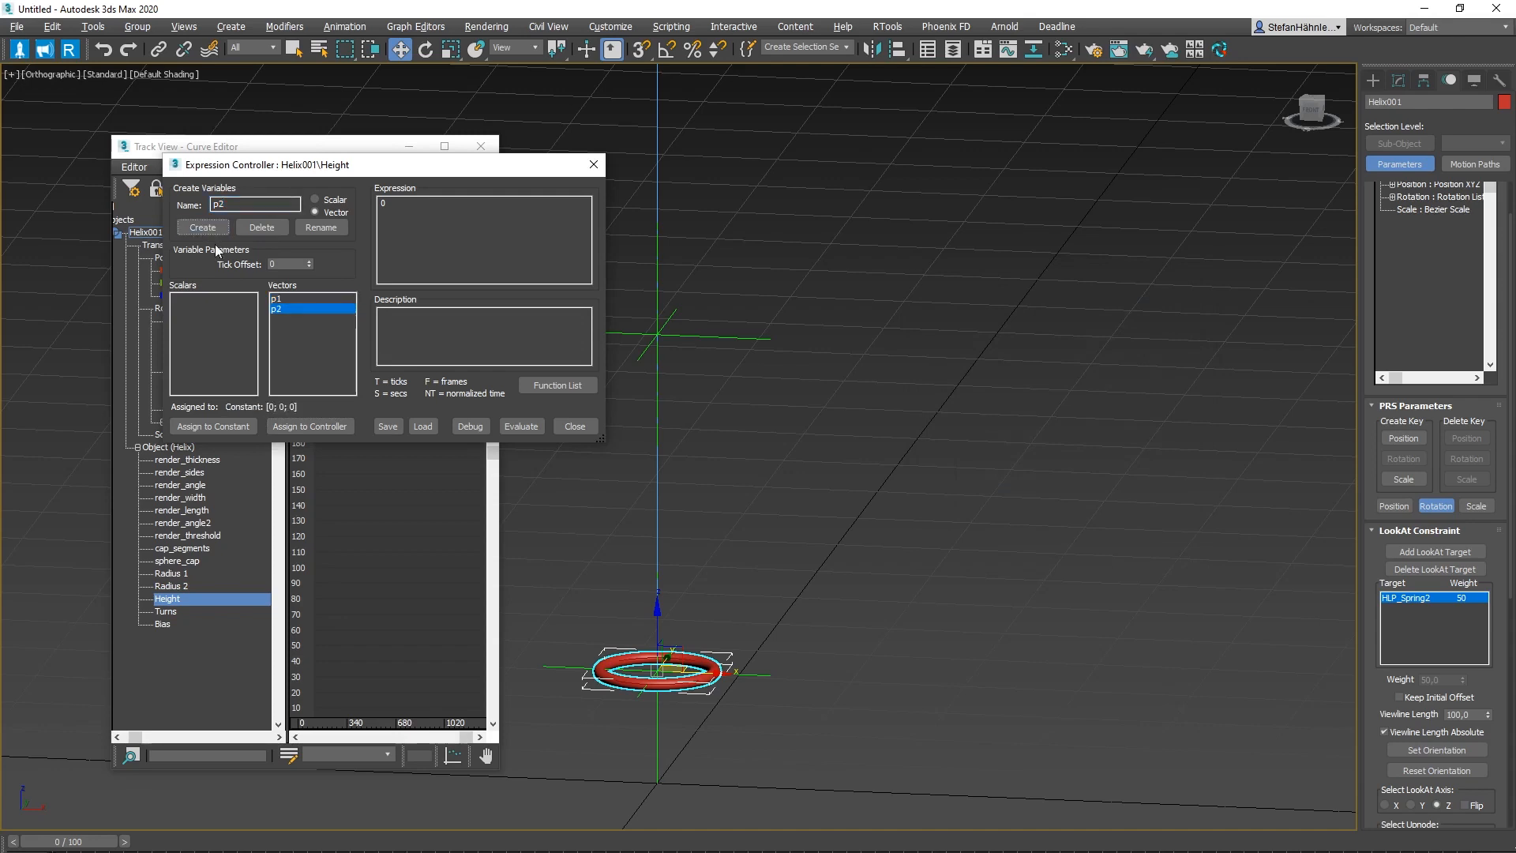
pyautogui.click(319, 425)
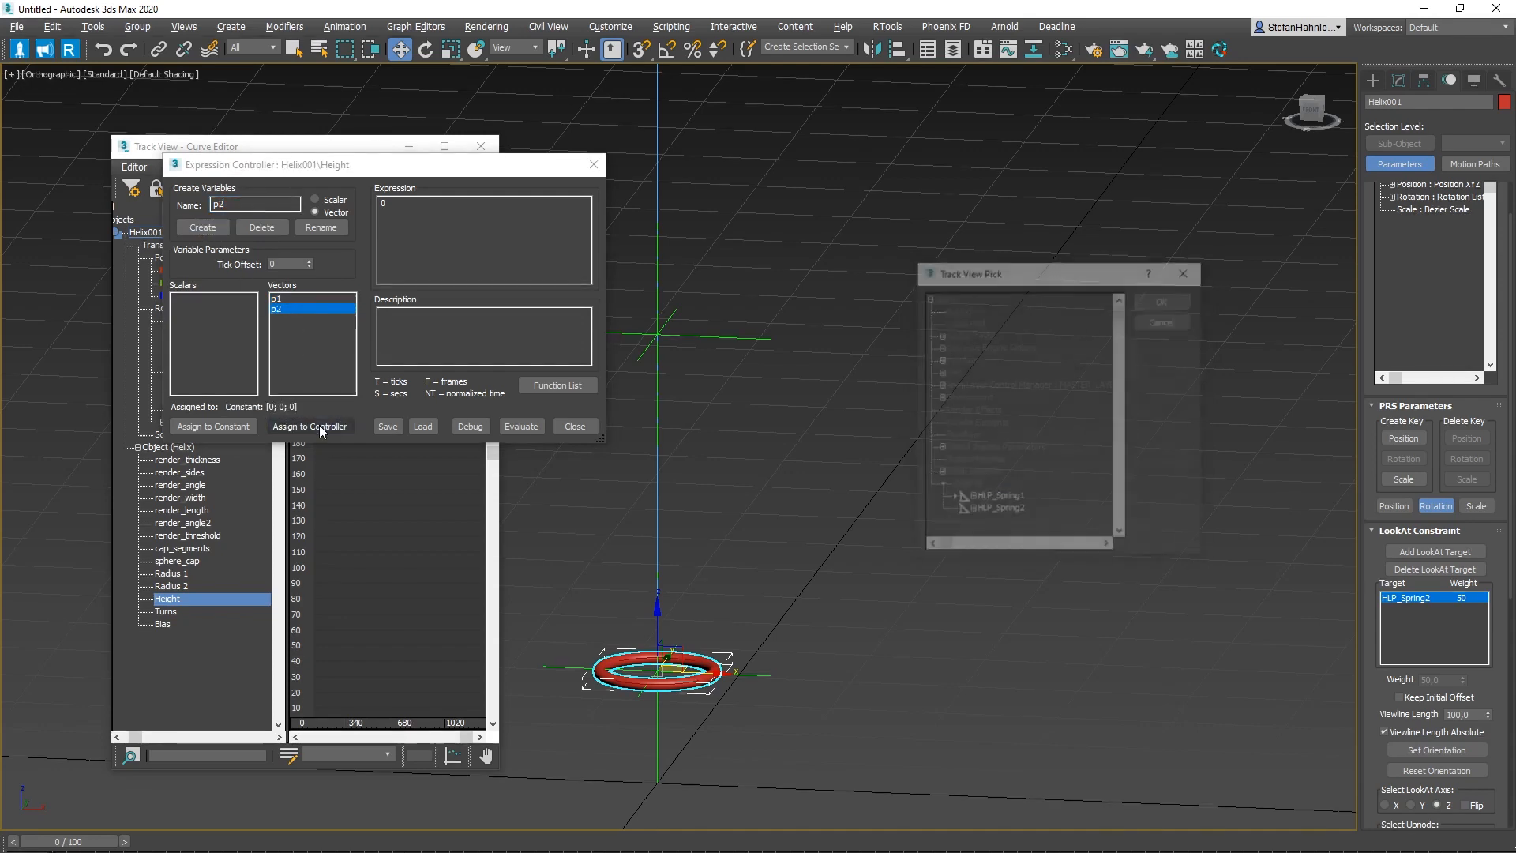
pyautogui.click(1000, 511)
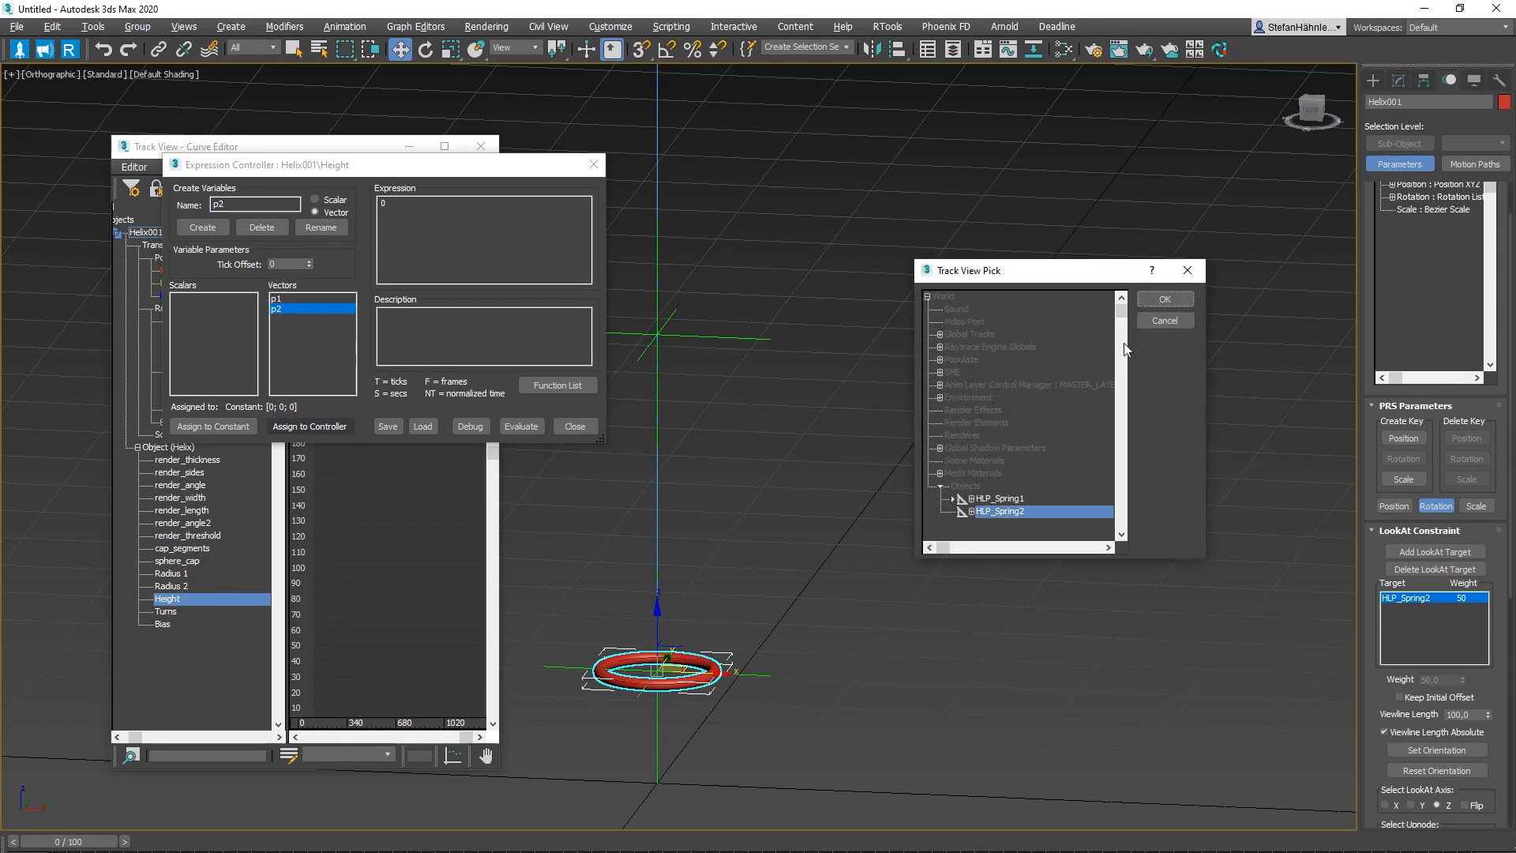
pyautogui.click(1166, 300)
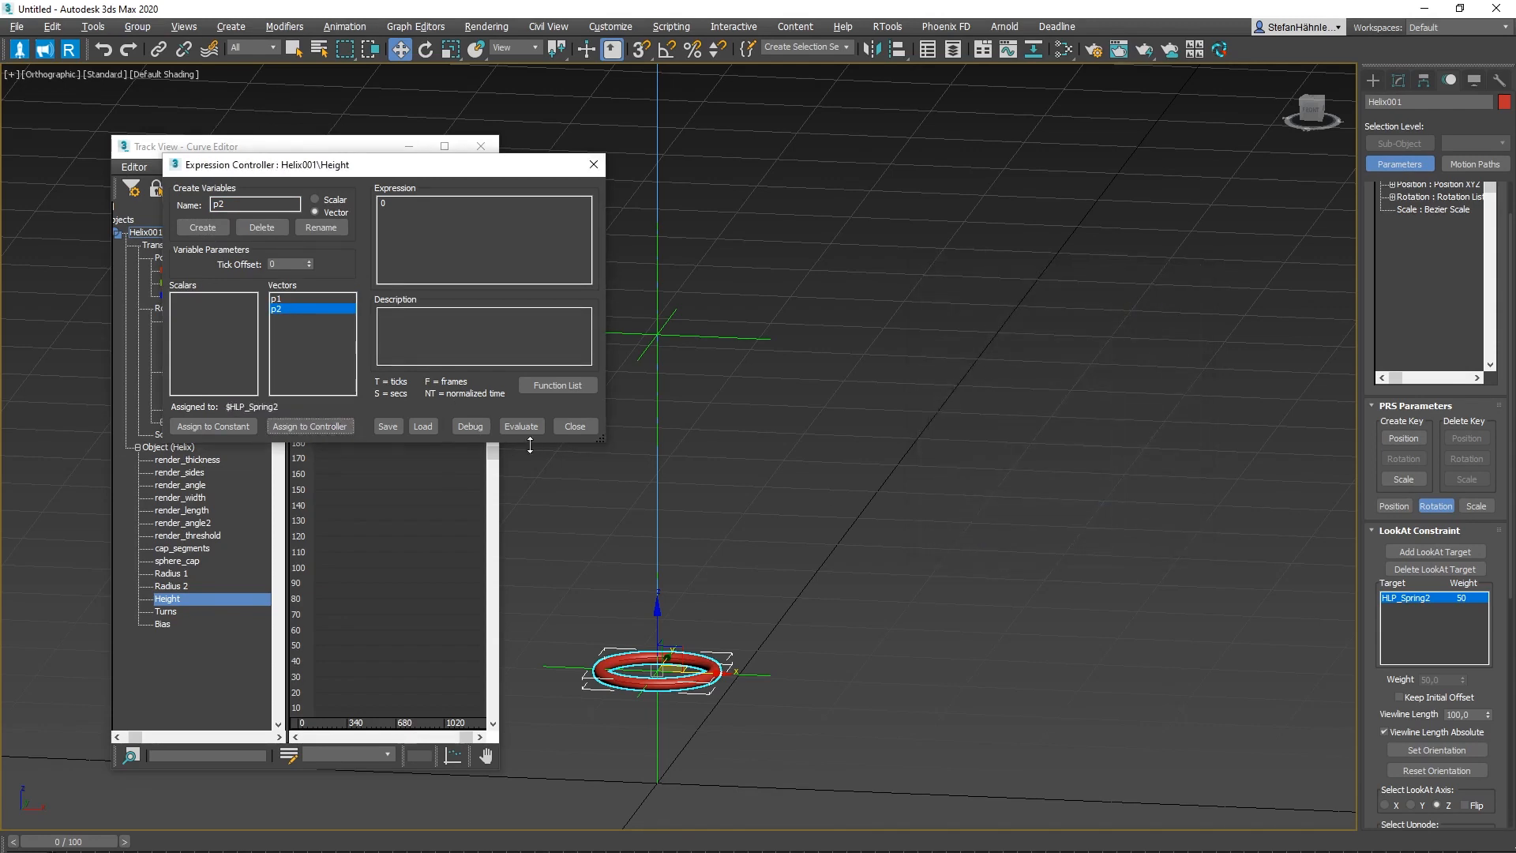
# Look up the length function, replace the Height expression with length(p2-p1), evaluate it and close the expression controller
pyautogui.moveTo(390, 204); pyautogui.dragTo(348, 215)
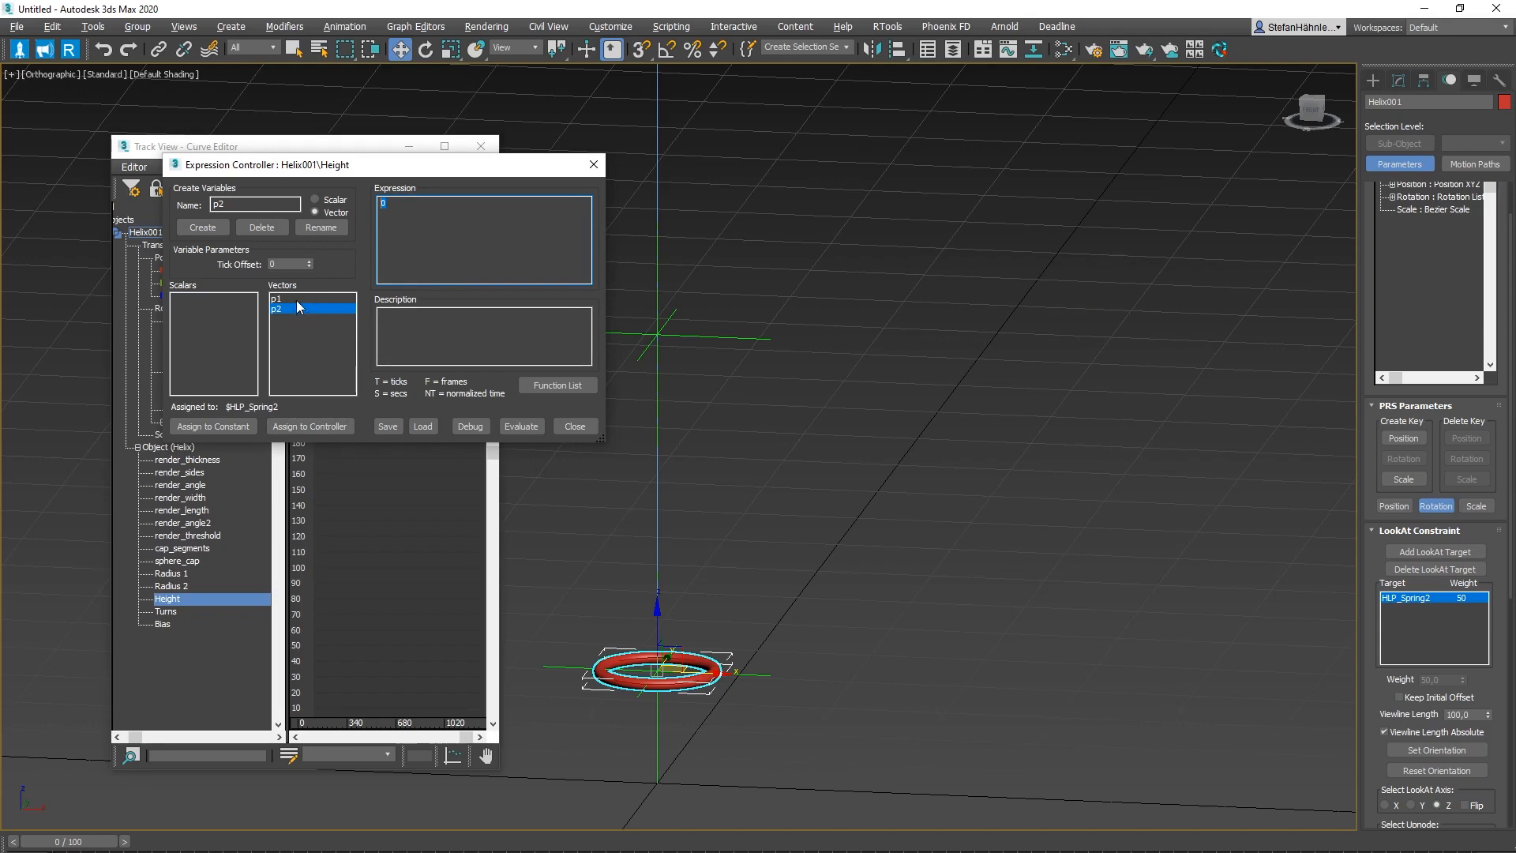
pyautogui.click(506, 427)
pyautogui.click(556, 384)
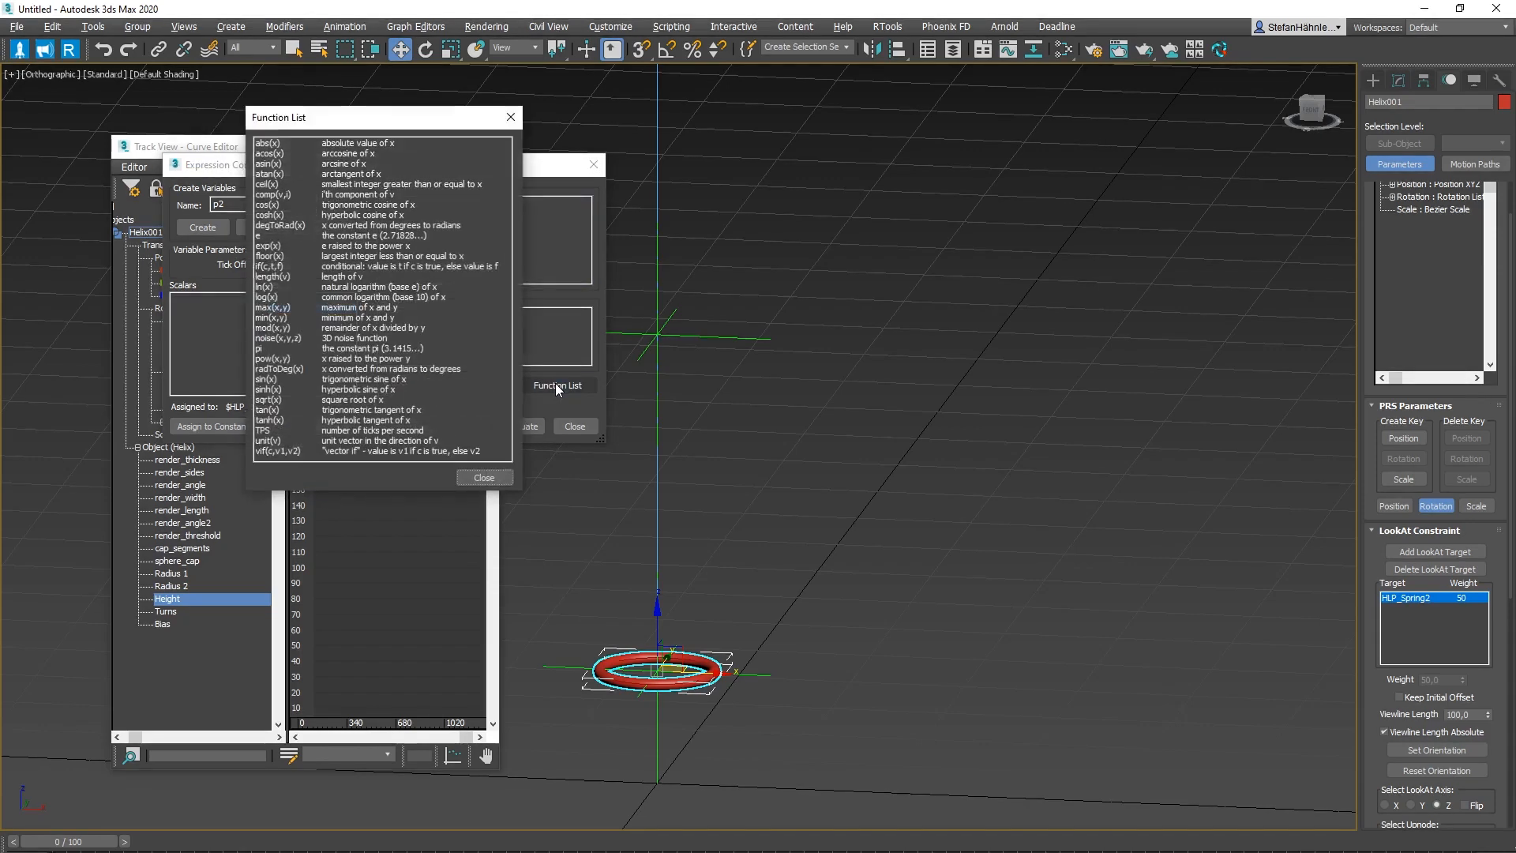
pyautogui.click(271, 282)
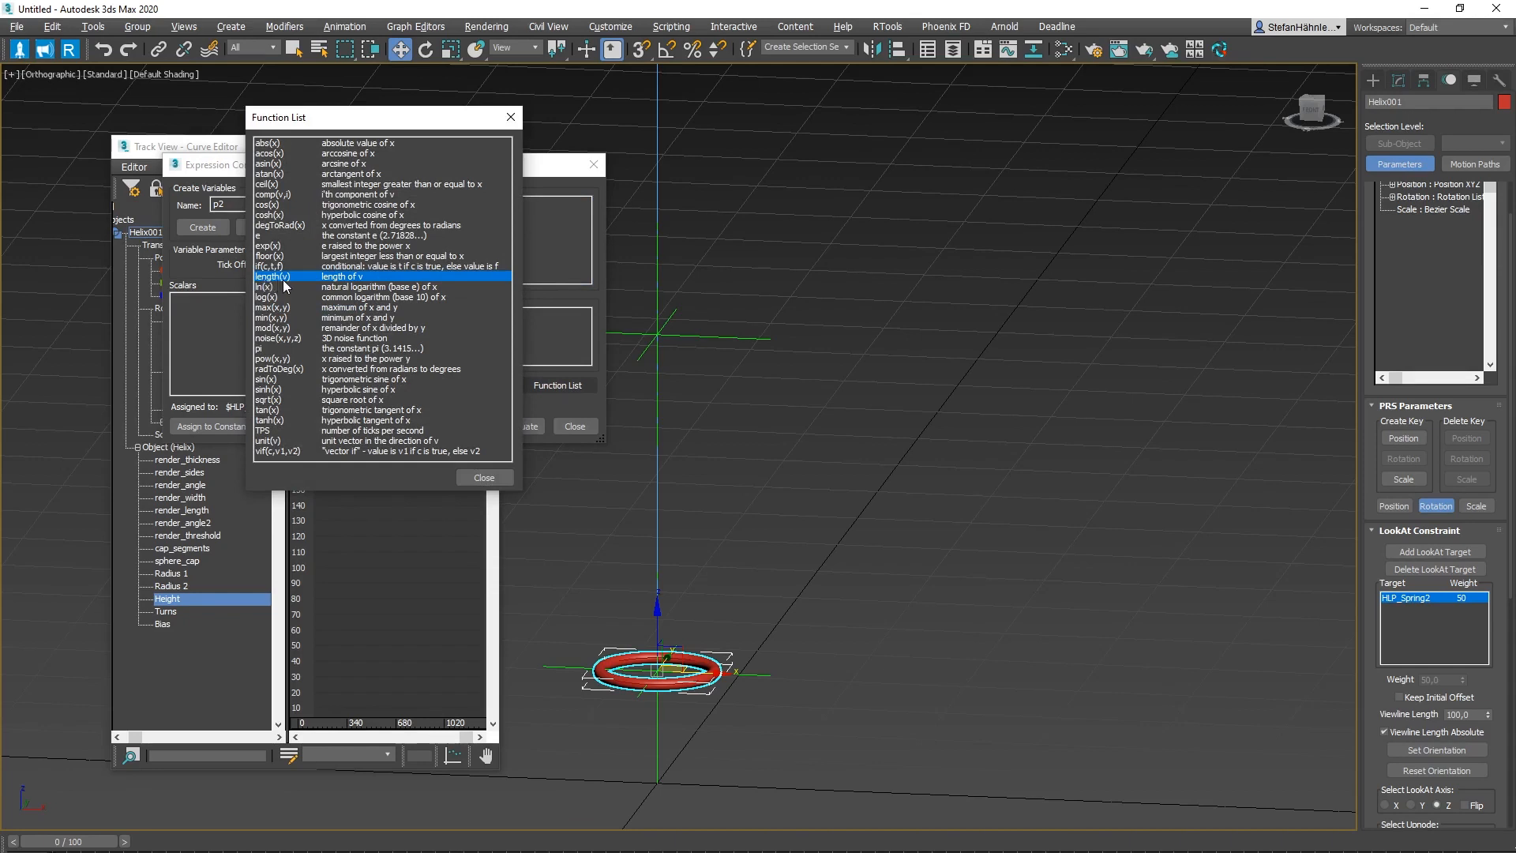
pyautogui.click(510, 116)
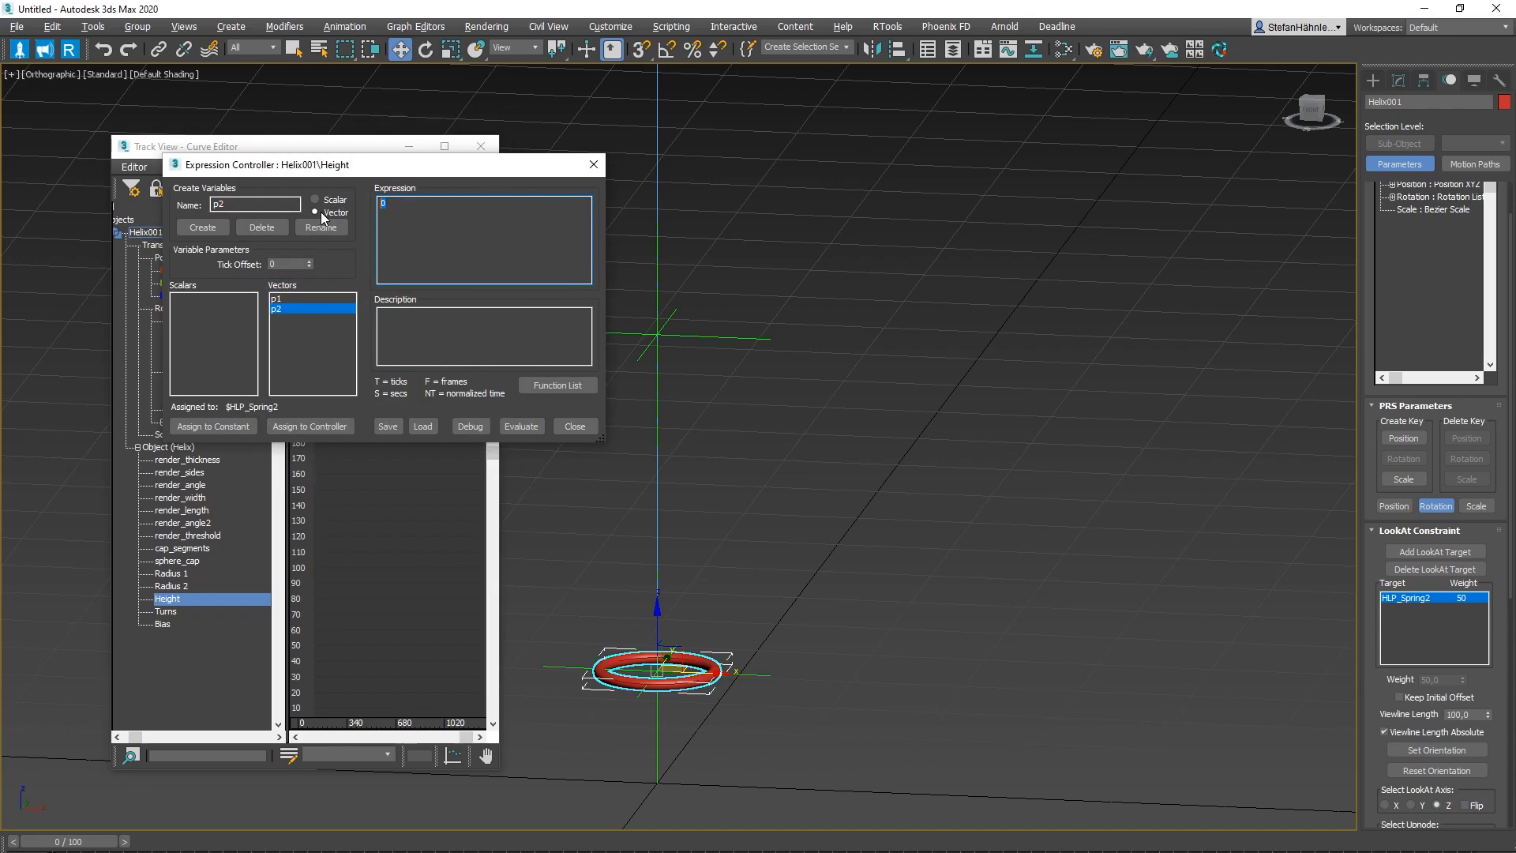
pyautogui.write('length(p2-p1')
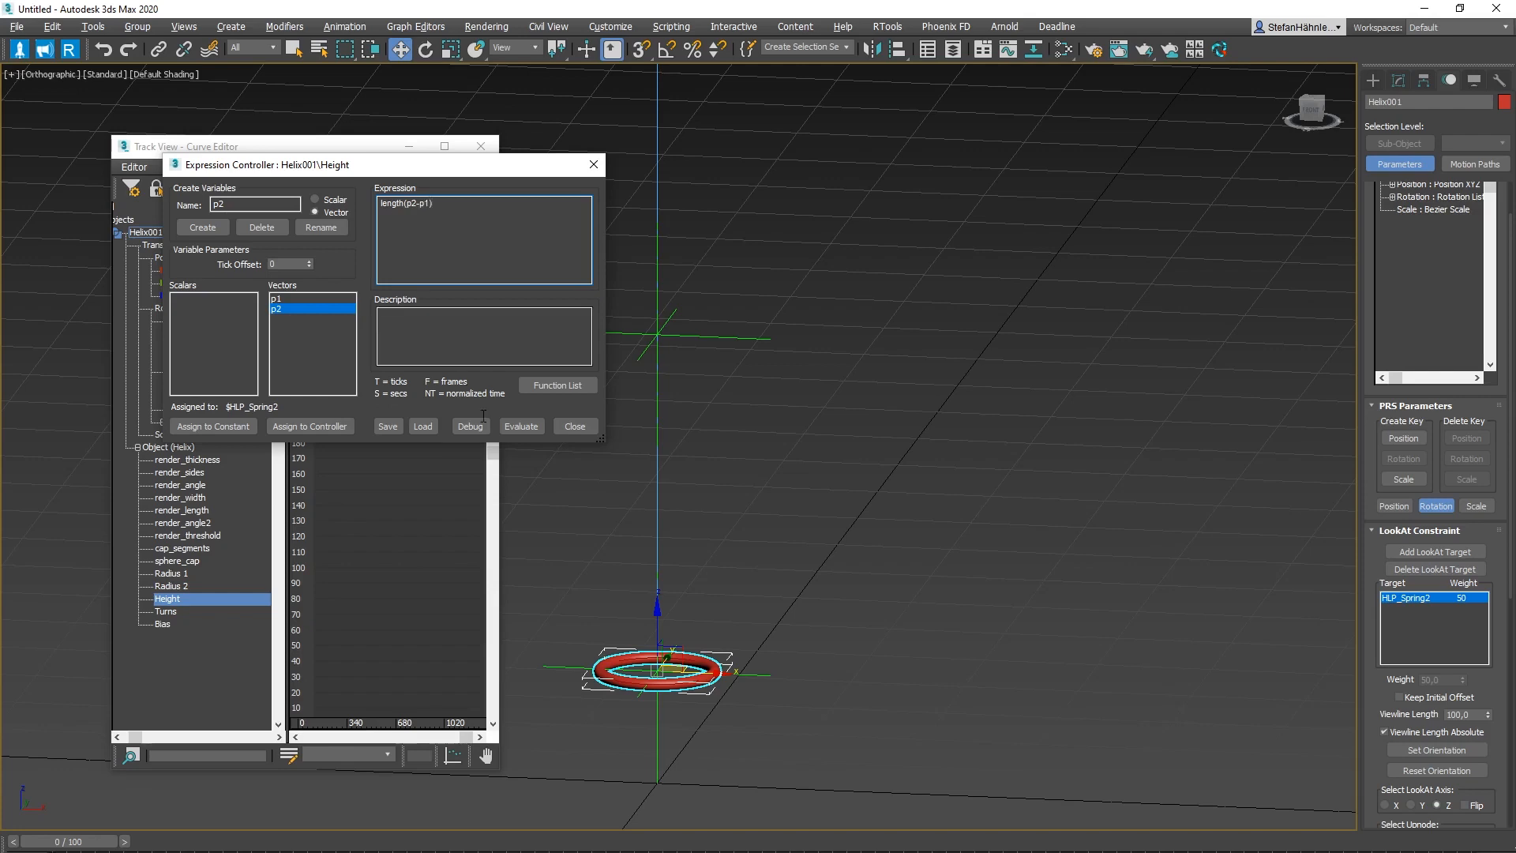
pyautogui.click(531, 426)
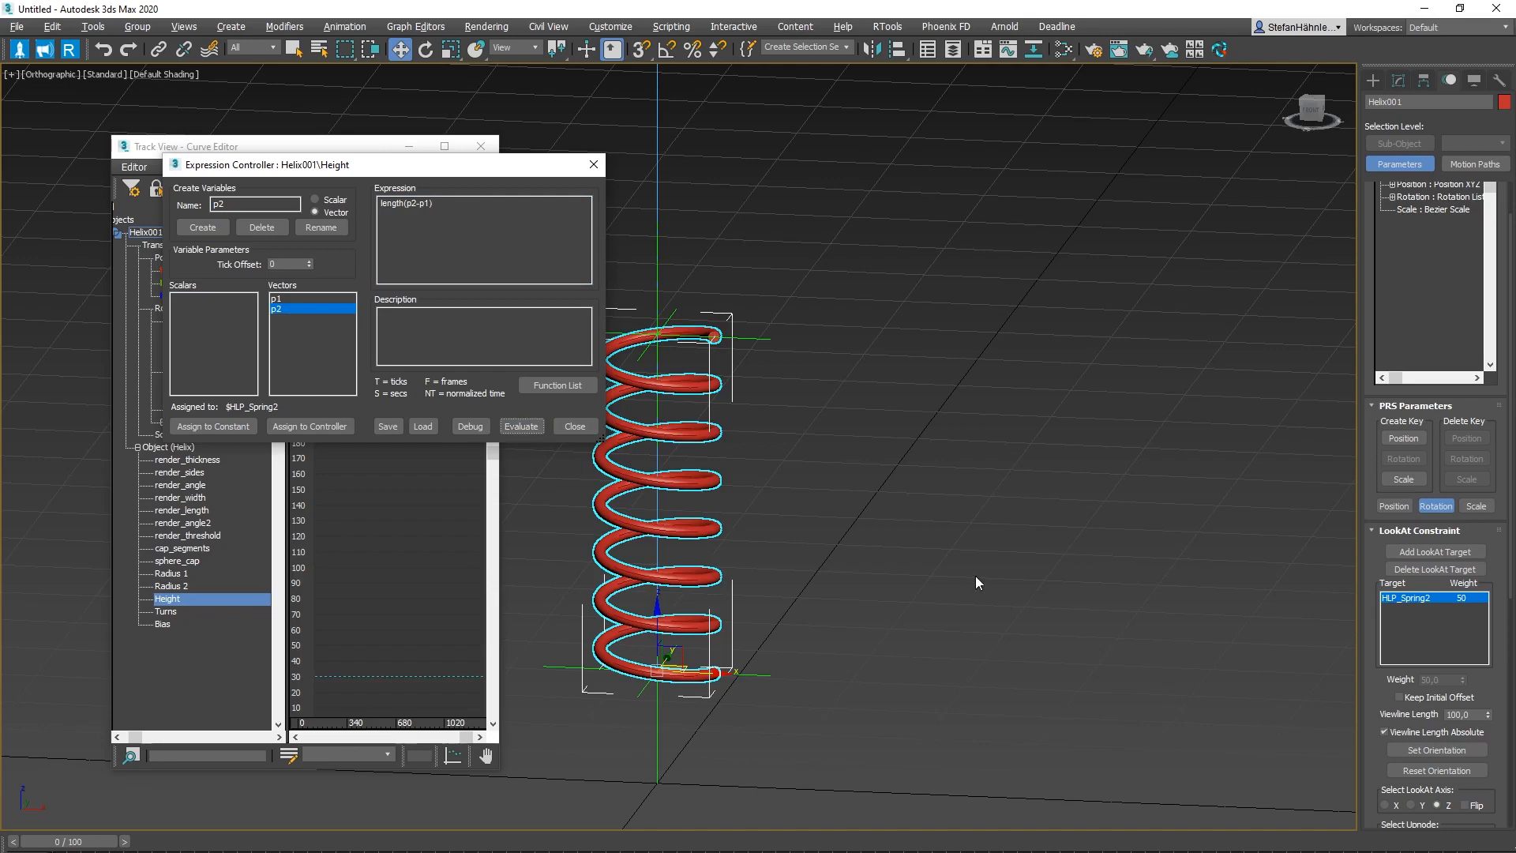
pyautogui.click(580, 431)
# Test how the spring stretches by moving HLP_Spring2 sideways, cancel the move and clear the selection
pyautogui.moveTo(794, 643); pyautogui.dragTo(775, 474)
pyautogui.rightClick(776, 474)
pyautogui.click(774, 328)
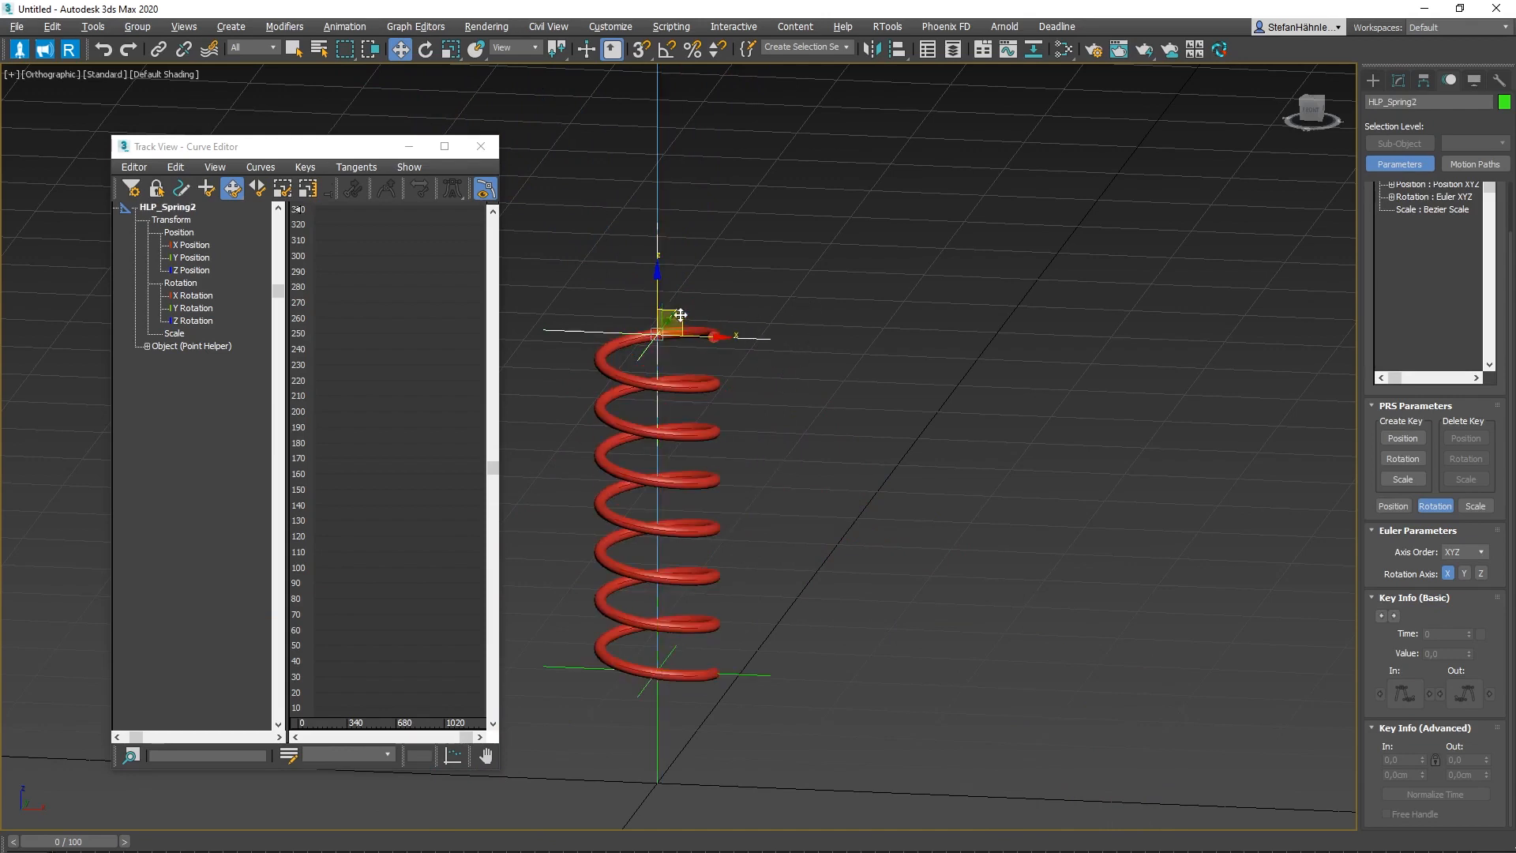
pyautogui.moveTo(681, 315); pyautogui.dragTo(860, 319)
pyautogui.rightClick(860, 319)
pyautogui.click(850, 435)
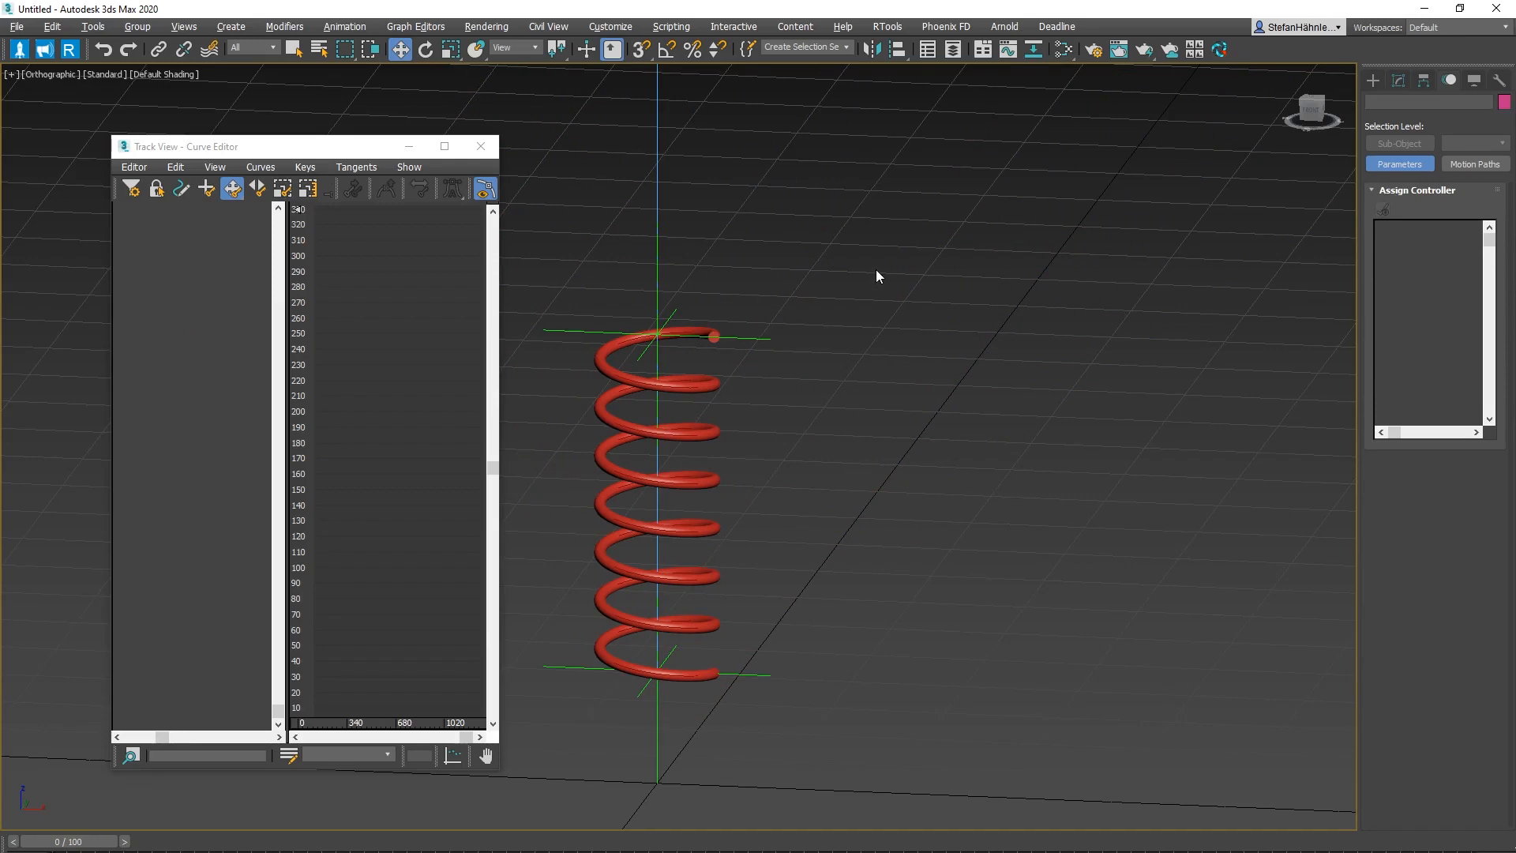
# Hide the home grid in the orthographic viewport
pyautogui.moveTo(799, 688); pyautogui.dragTo(1031, 642)
pyautogui.press('g')
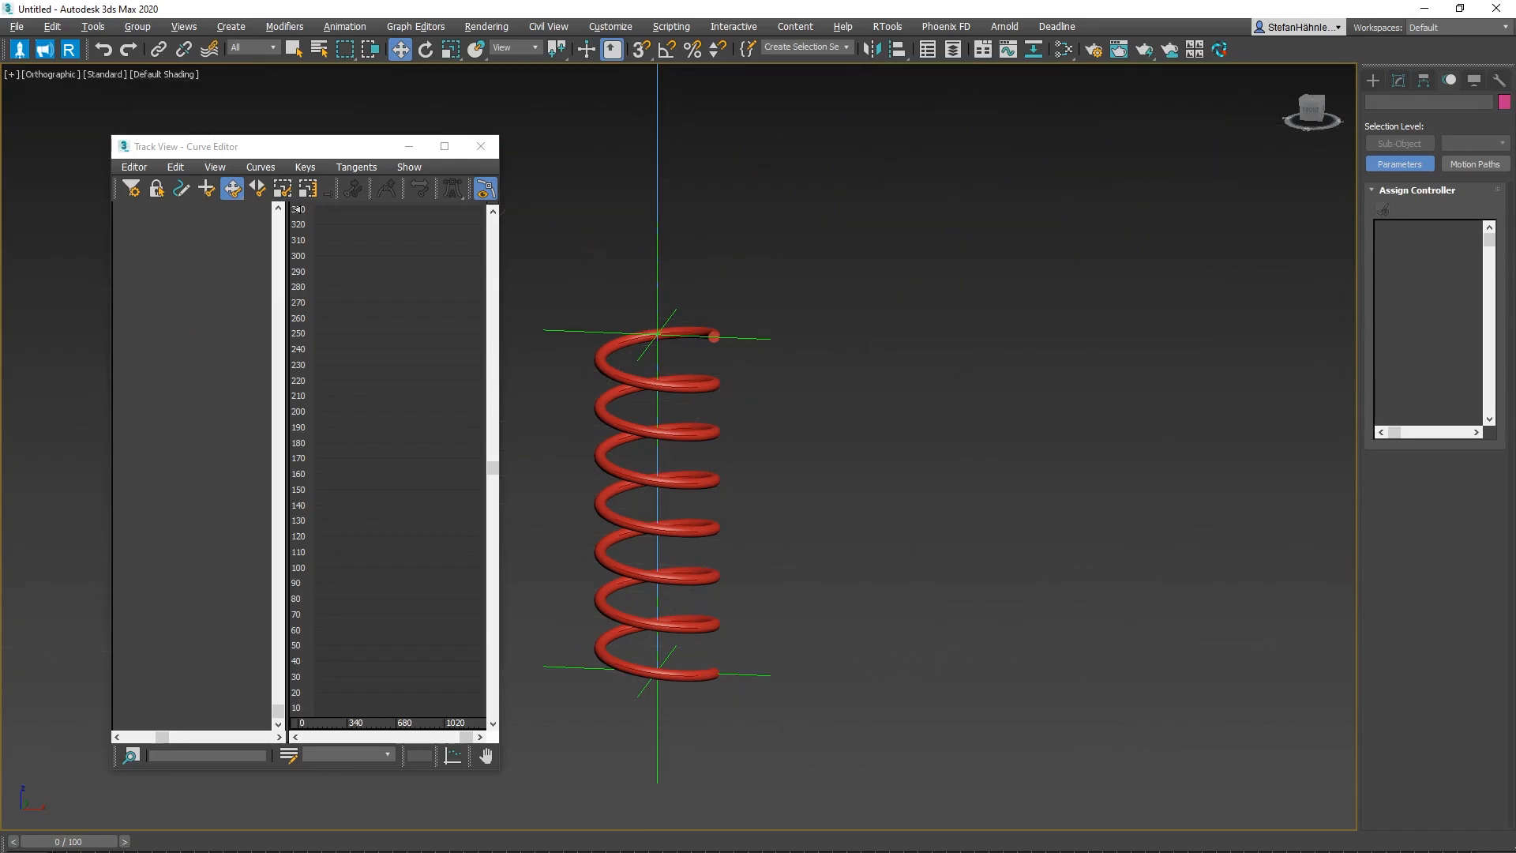